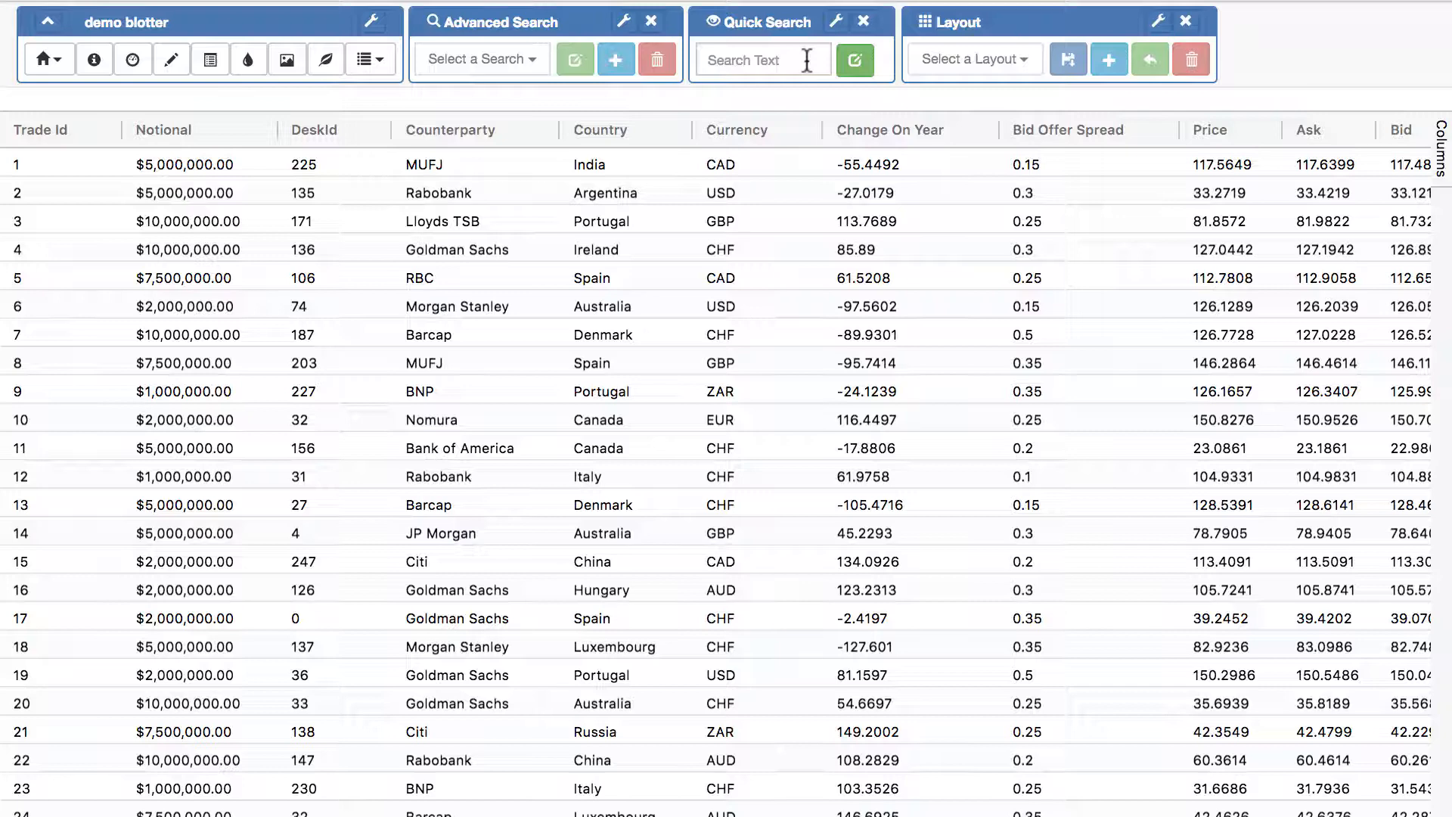
Switch the blotter's current theme to Dark Theme
{"action": "left_click", "coordinate": [326, 59]}
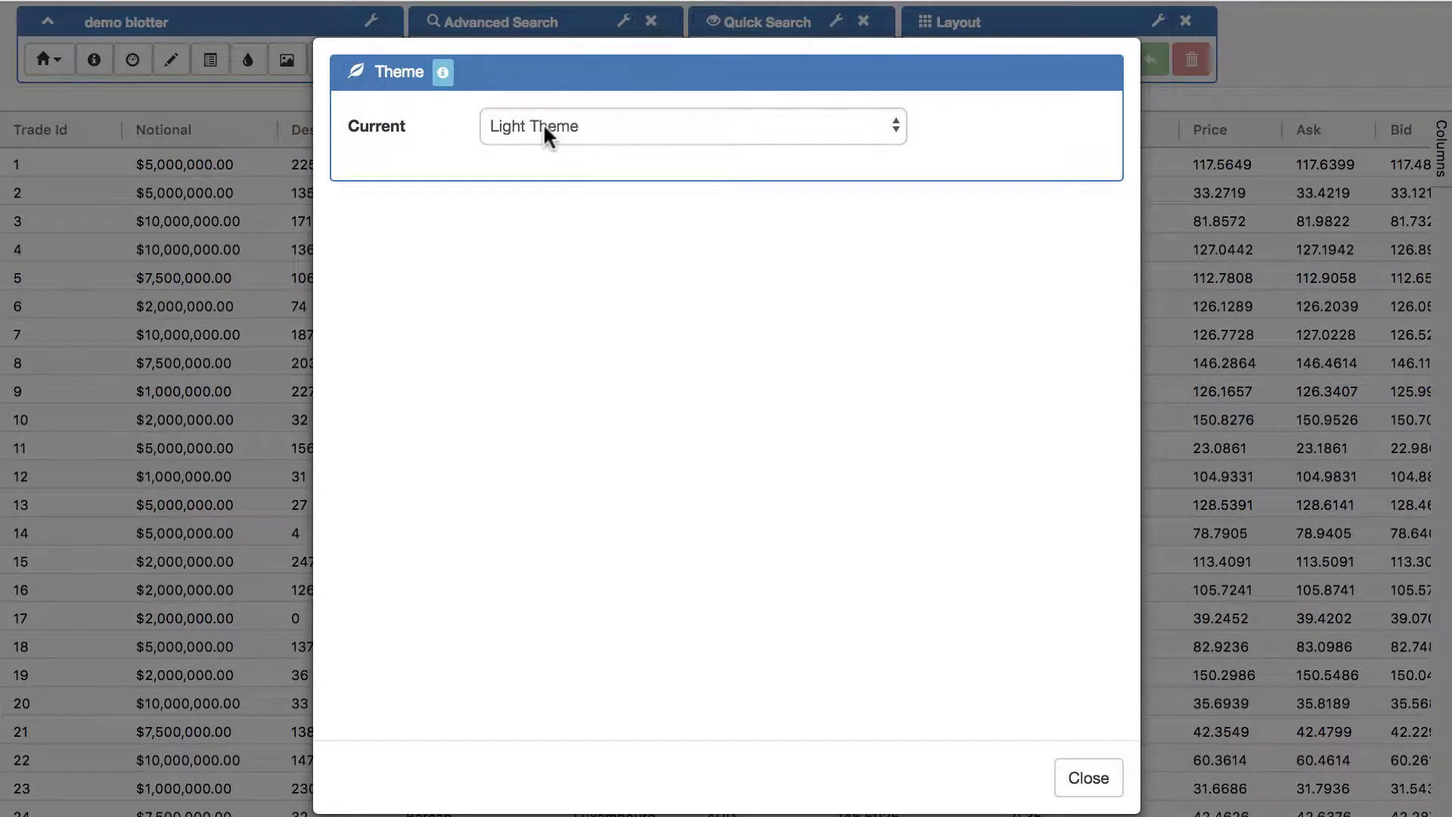
{"action": "left_click", "coordinate": [543, 123]}
{"action": "left_click", "coordinate": [549, 138]}
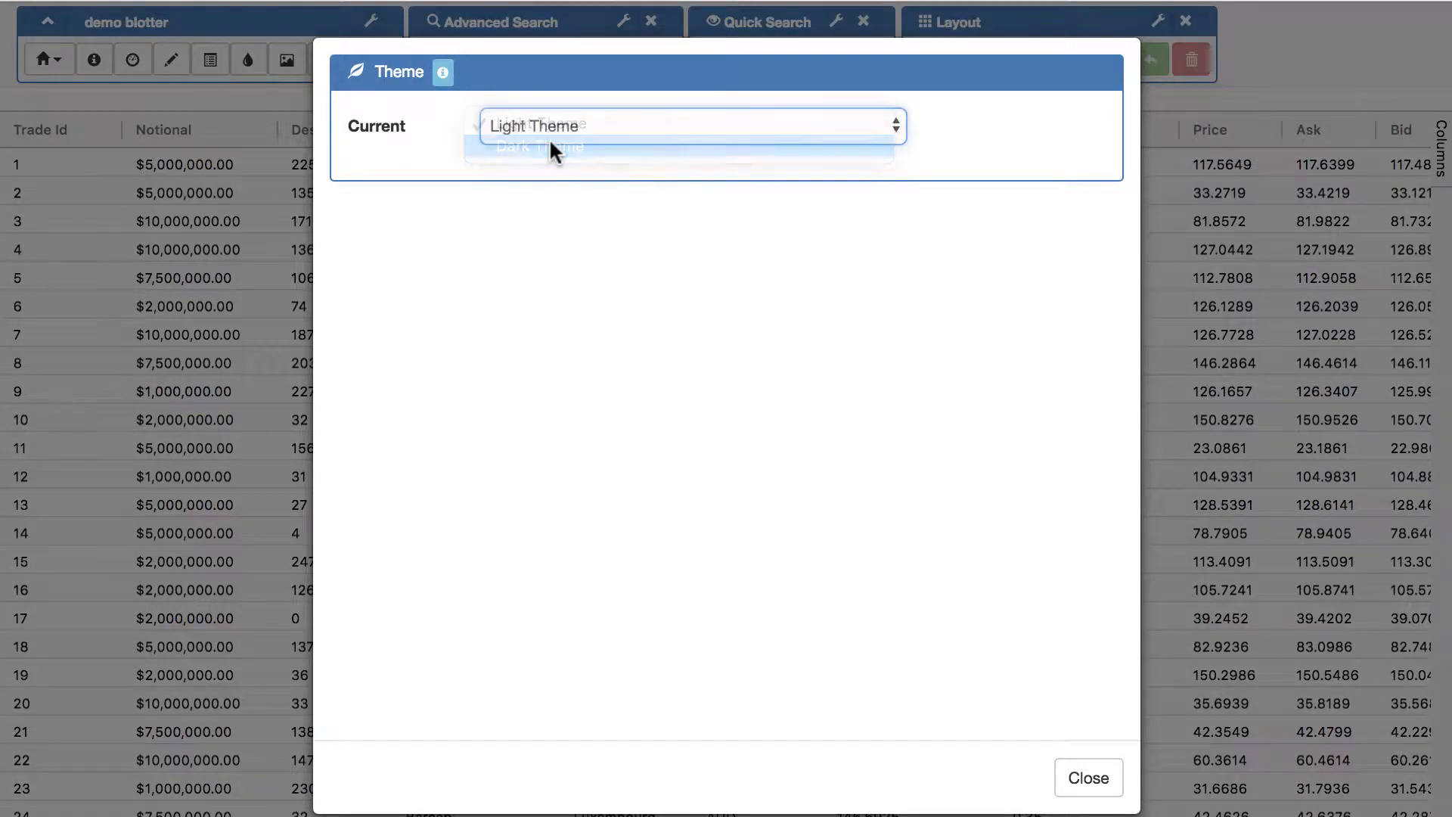
{"action": "left_click", "coordinate": [1073, 787]}
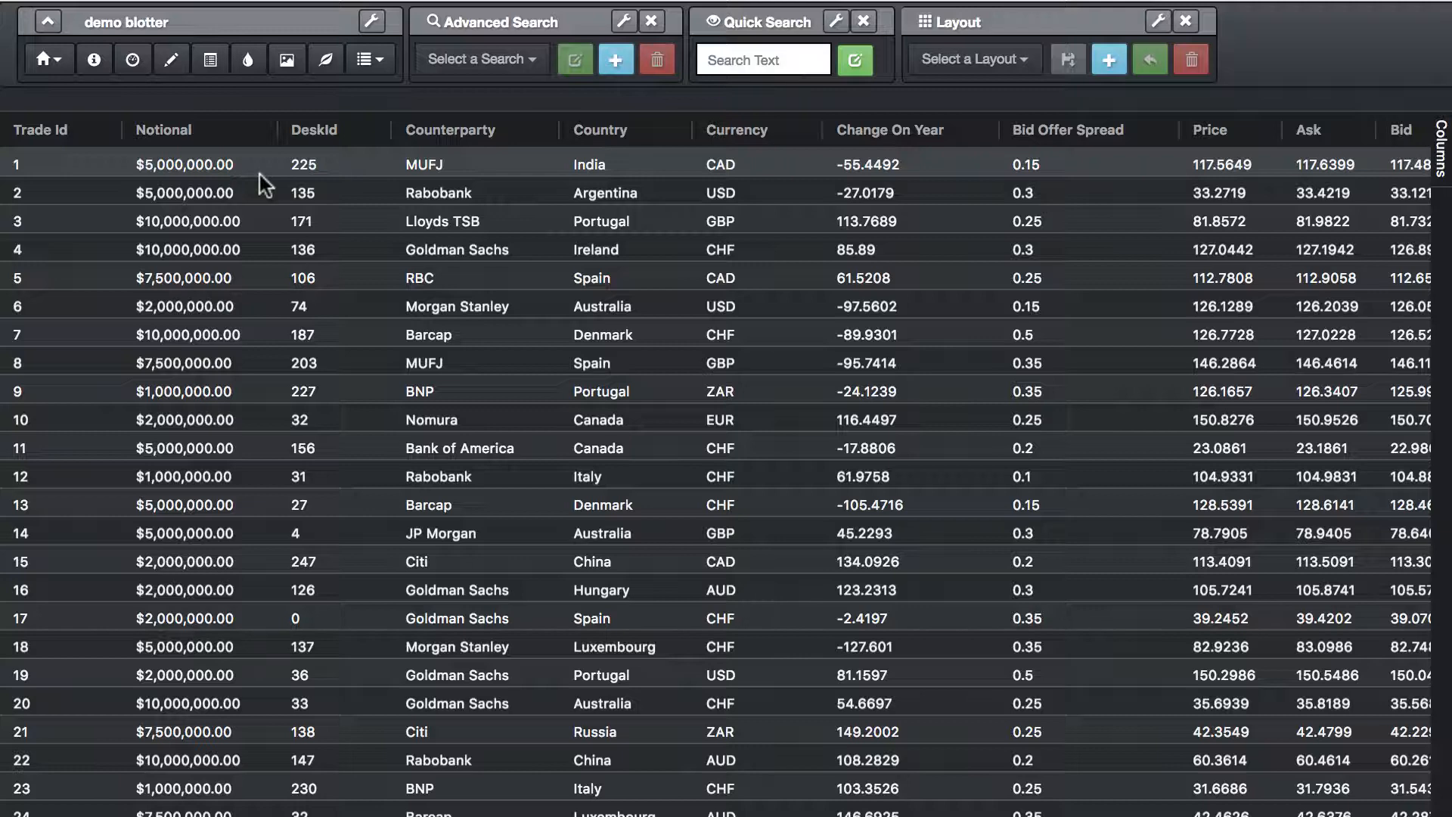
Start a new column format for the Notional column
{"action": "left_click", "coordinate": [289, 62]}
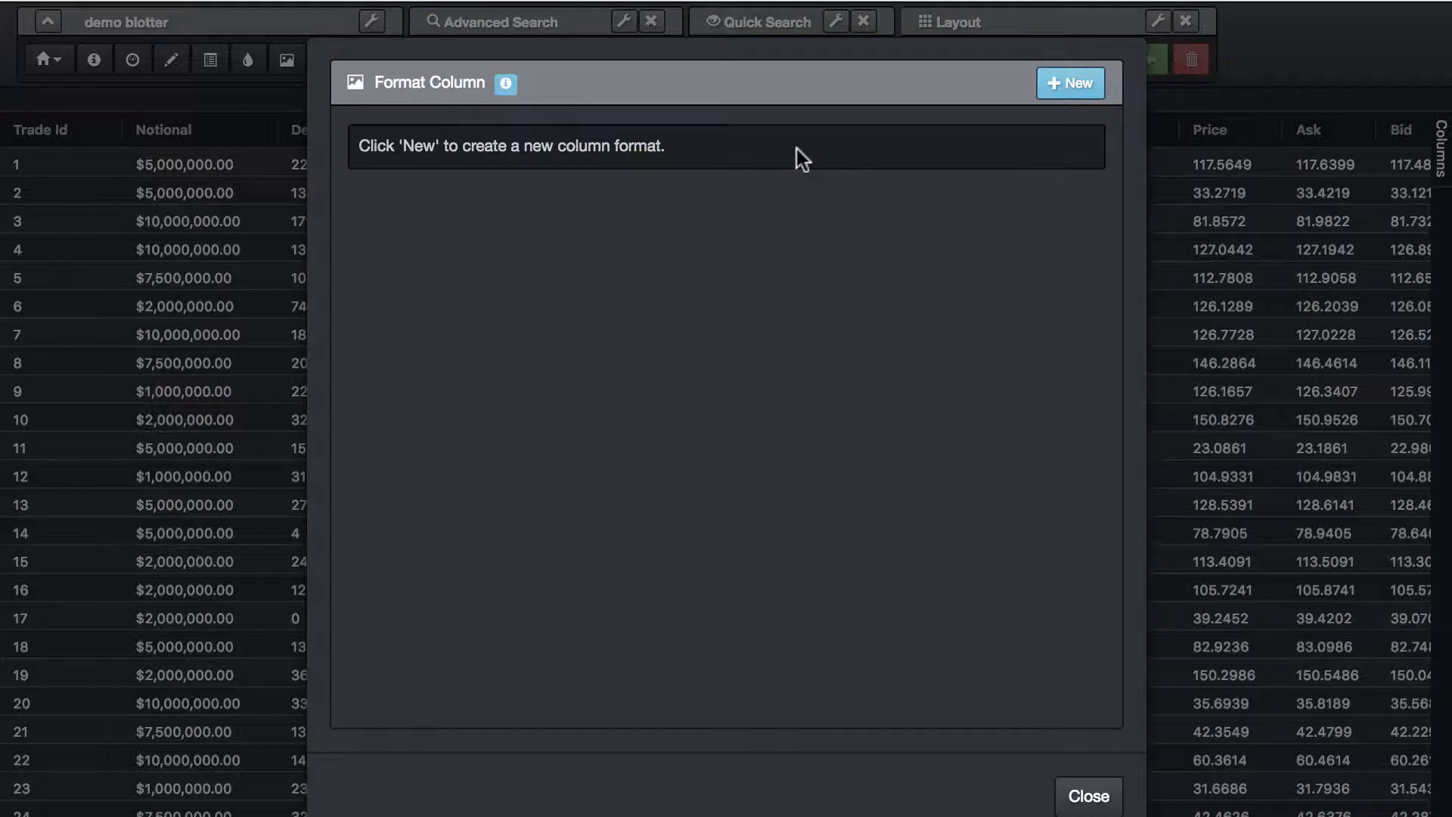
{"action": "left_click", "coordinate": [1076, 83]}
{"action": "left_click", "coordinate": [578, 234]}
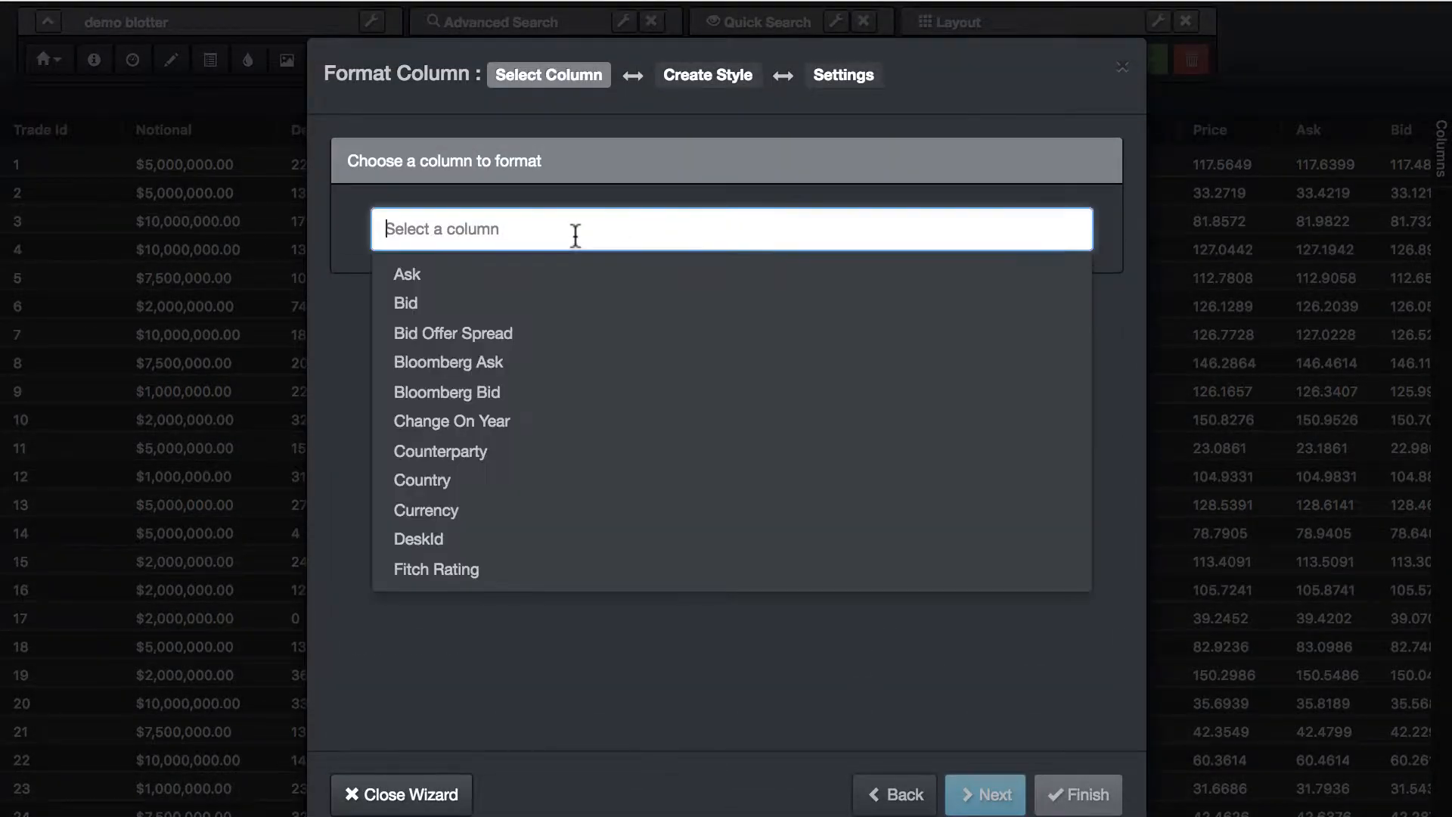
{"action": "scroll", "coordinate": [481, 481], "scroll_direction": "down", "scroll_amount": 5}
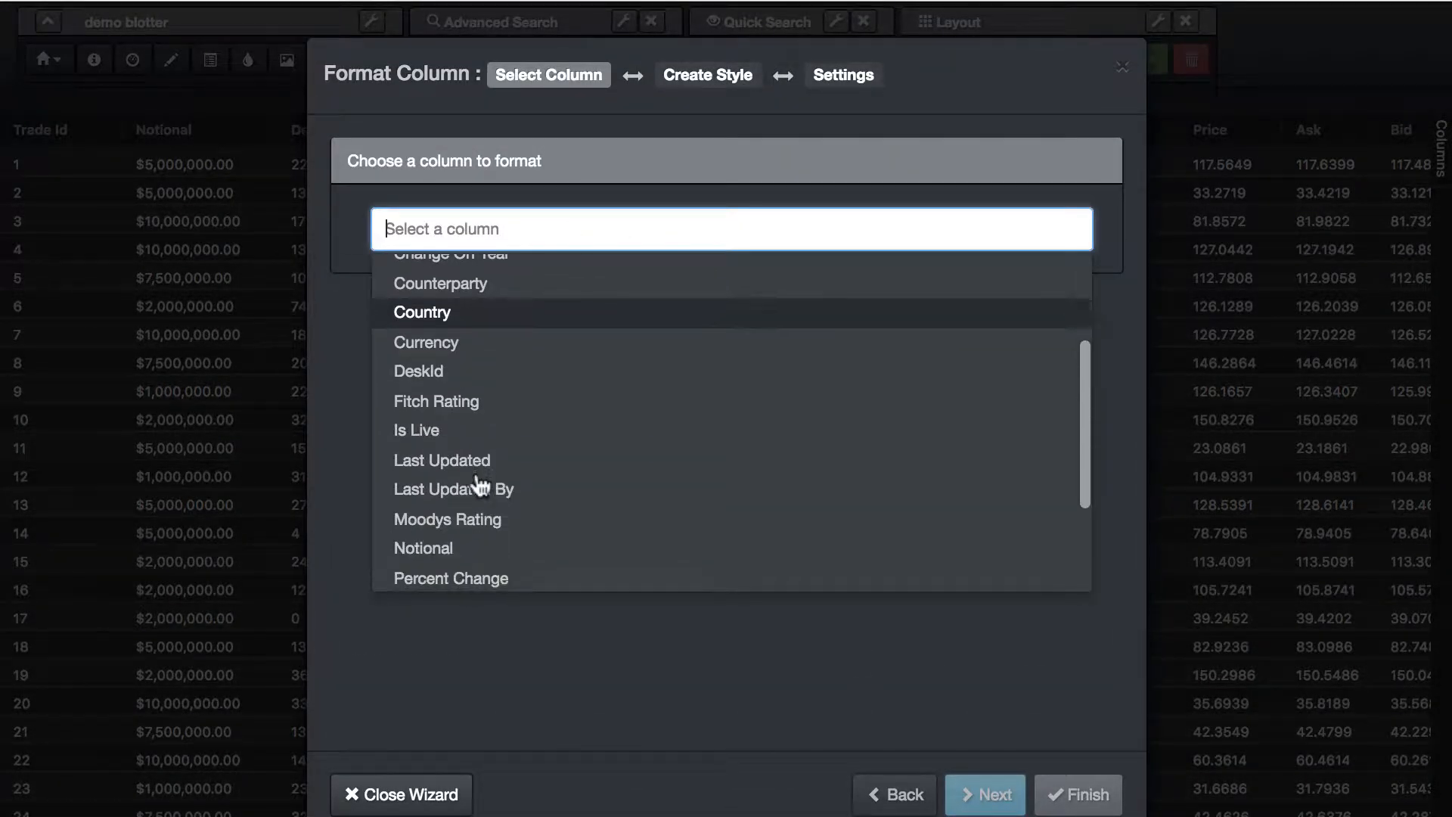
{"action": "left_click", "coordinate": [479, 484]}
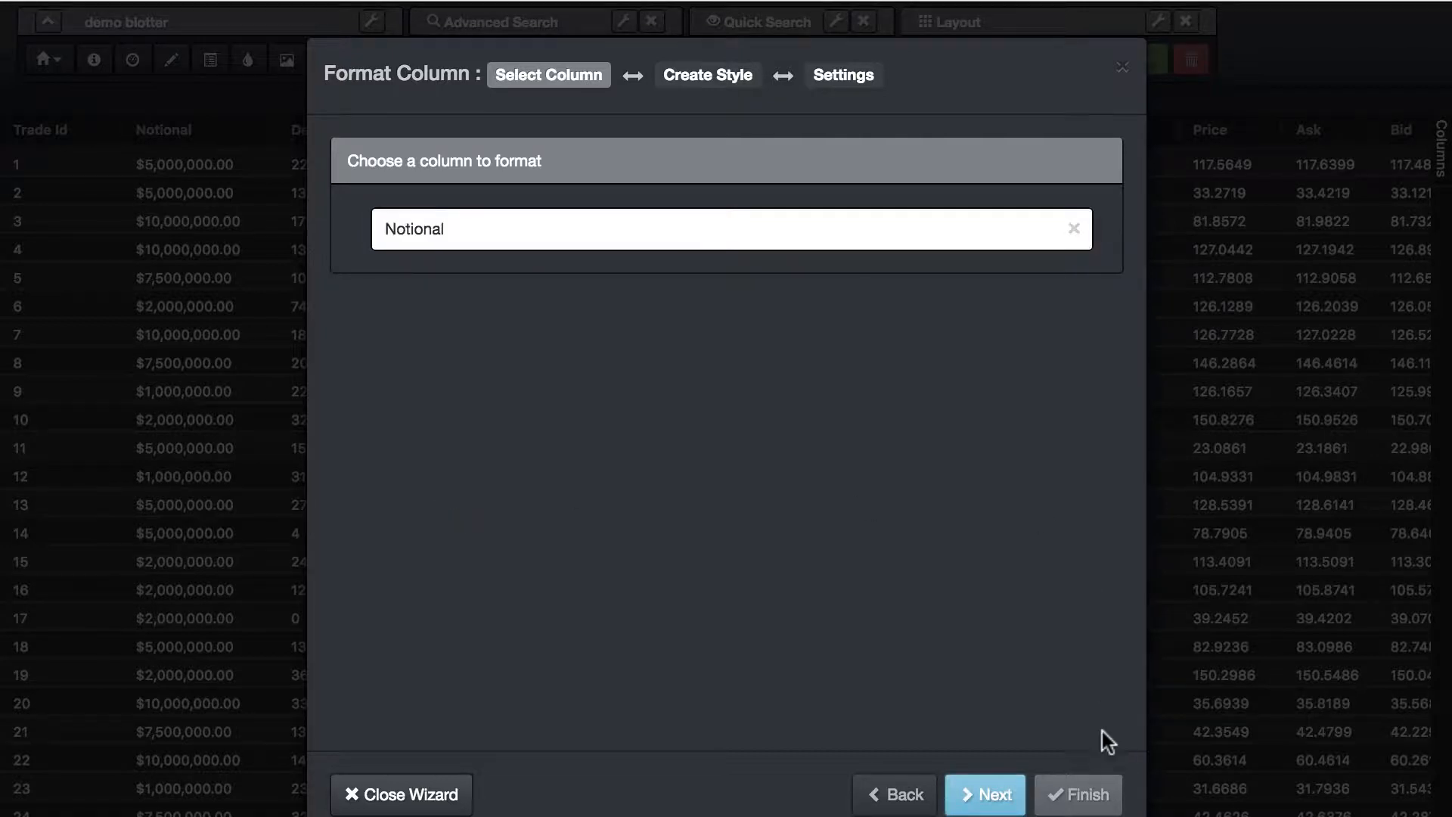
{"action": "left_click", "coordinate": [984, 794]}
Give the Notional format a cream back colour, dark red fore colour and italic font, and finish it
{"action": "left_click", "coordinate": [459, 407]}
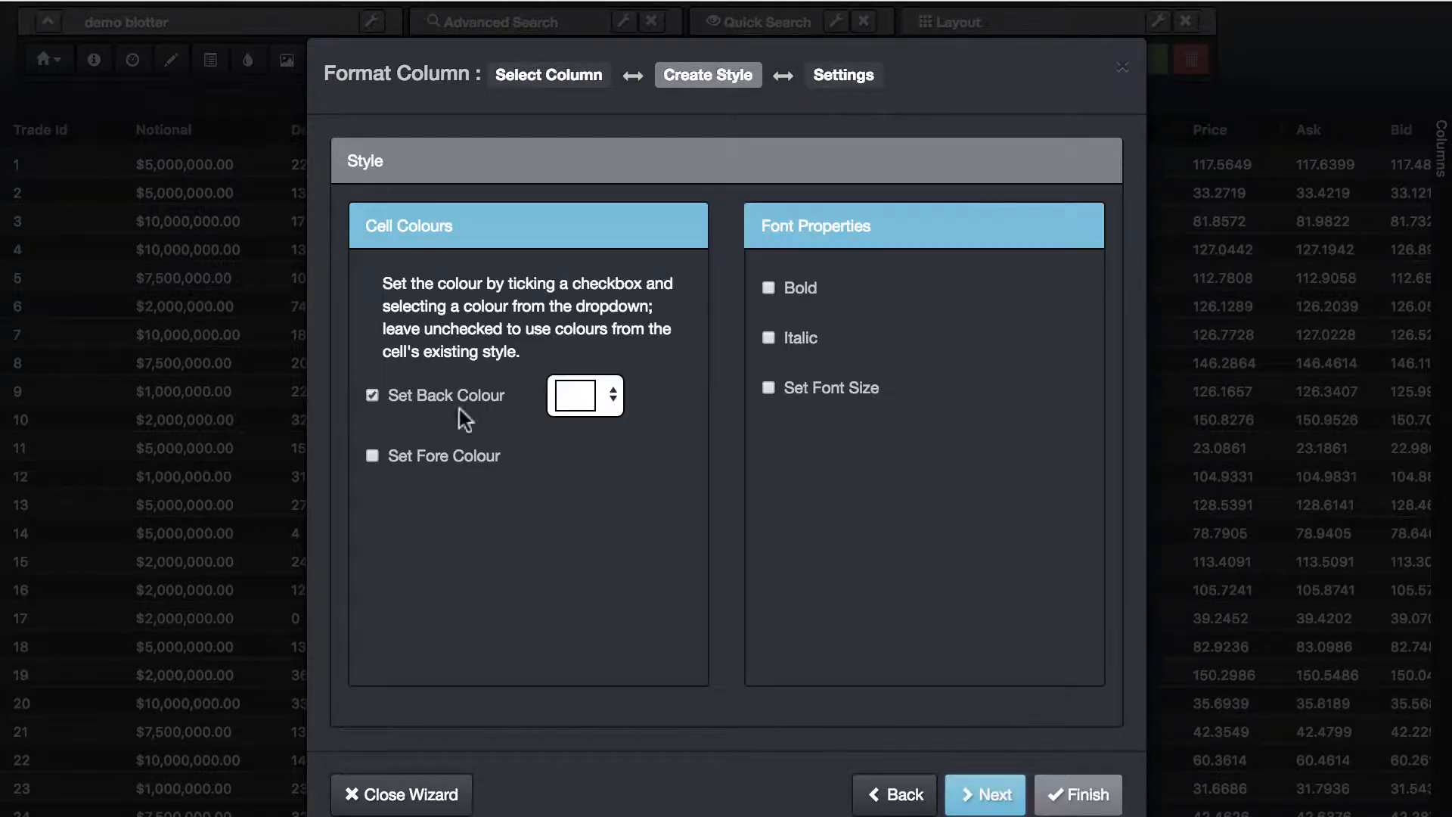
{"action": "left_click", "coordinate": [591, 395]}
{"action": "left_click", "coordinate": [677, 467]}
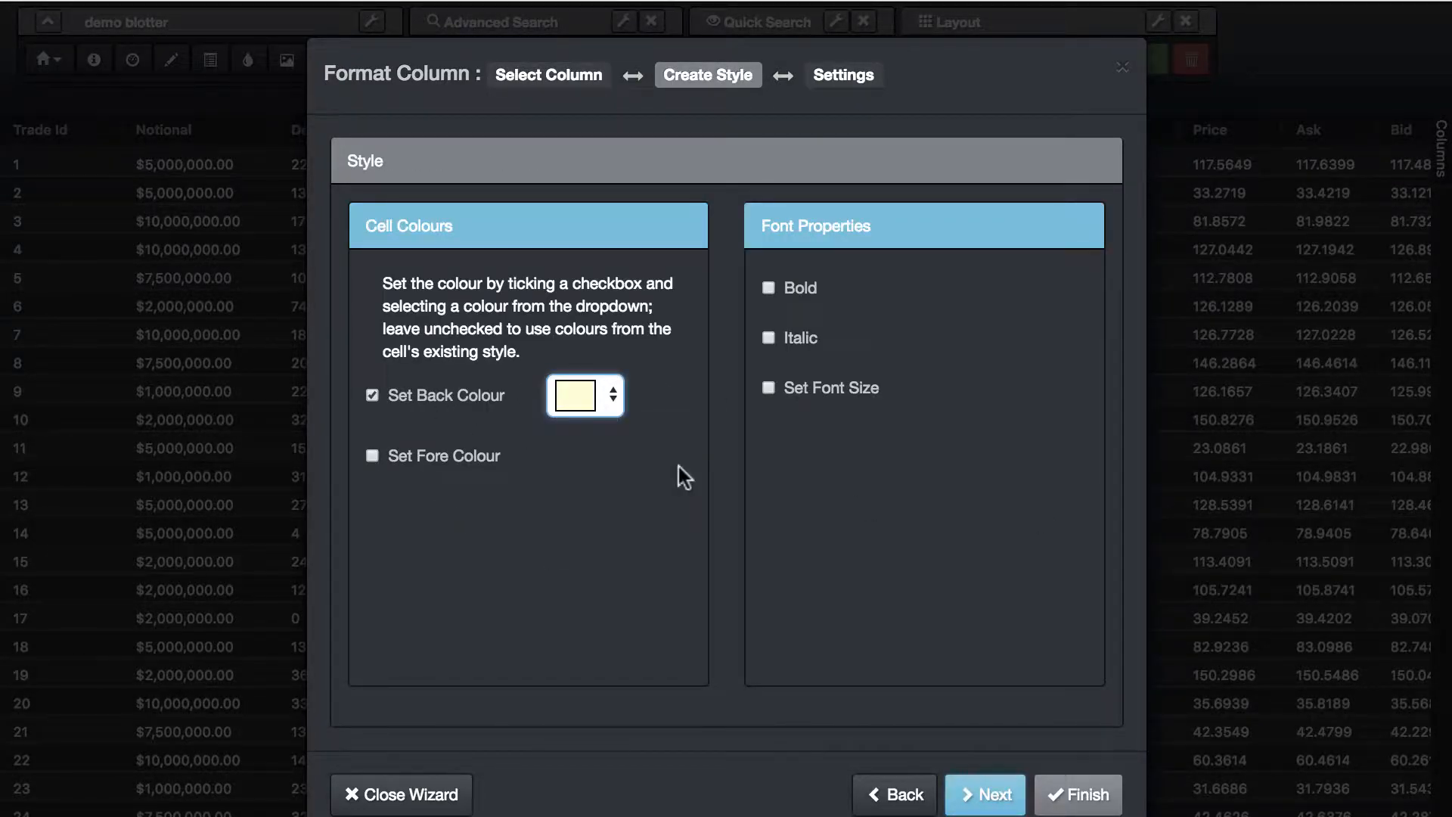
{"action": "left_click", "coordinate": [448, 458]}
{"action": "left_click", "coordinate": [570, 465]}
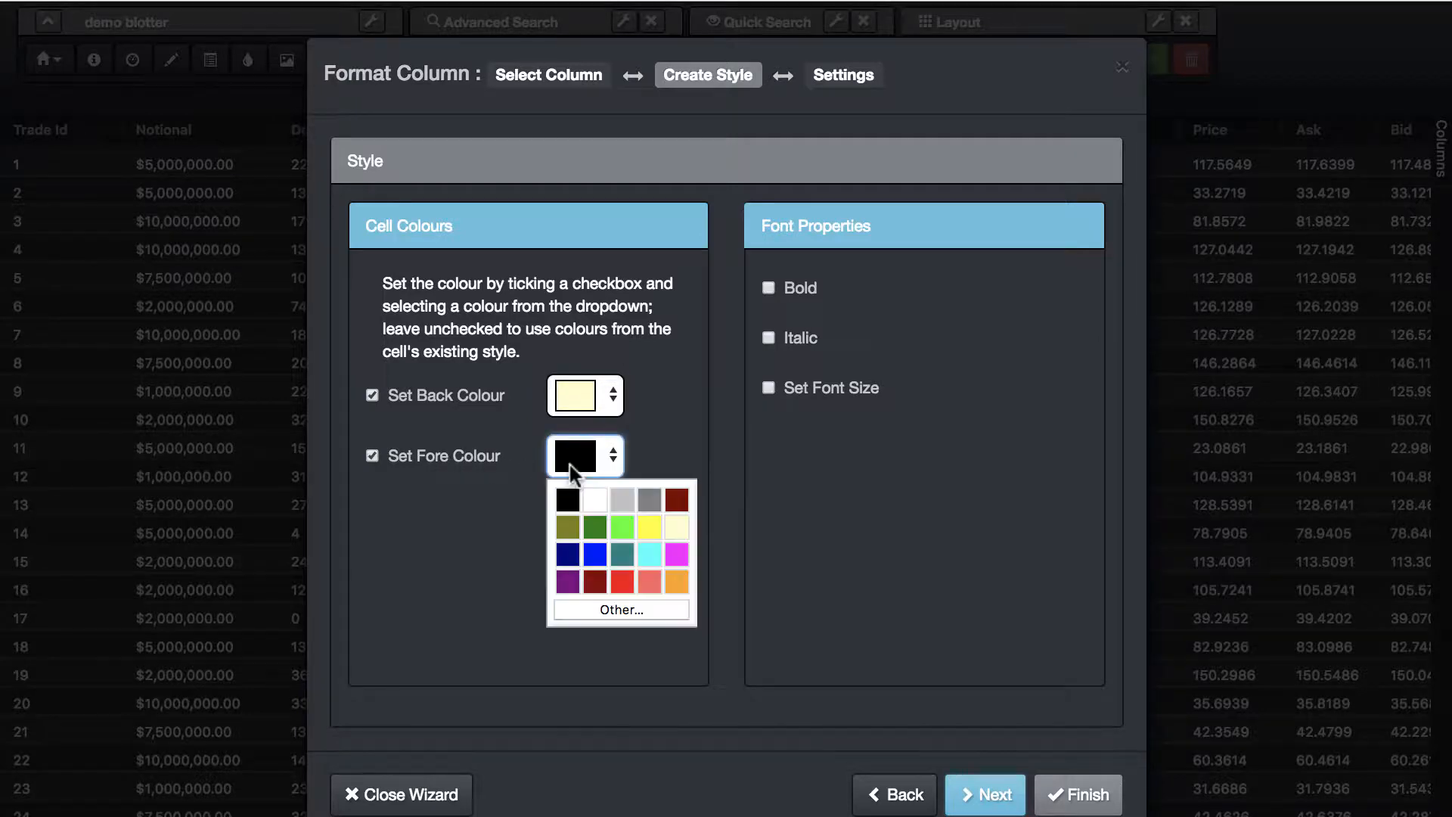
{"action": "left_click", "coordinate": [678, 501]}
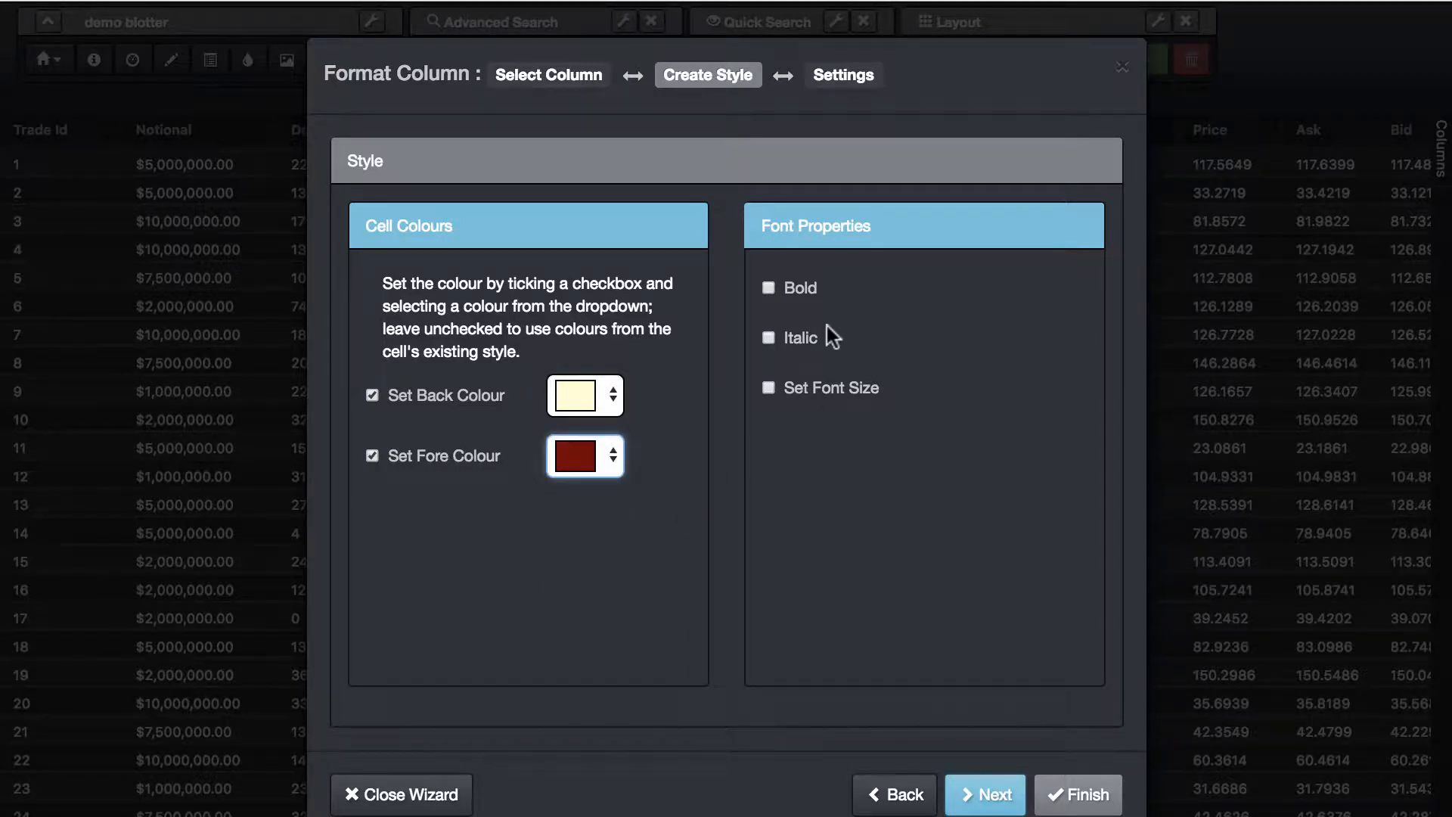
{"action": "left_click", "coordinate": [769, 338]}
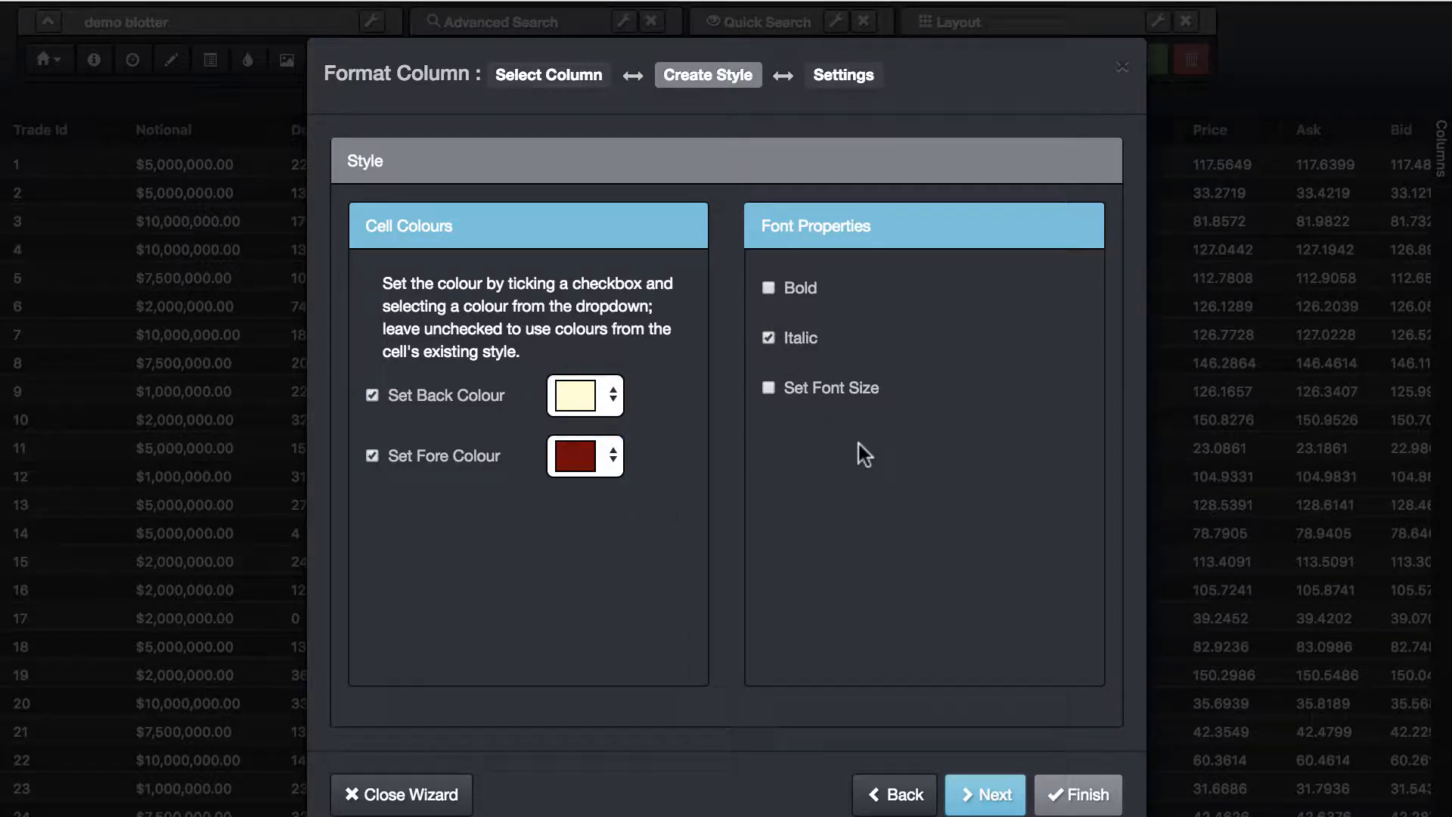
{"action": "left_click", "coordinate": [991, 794]}
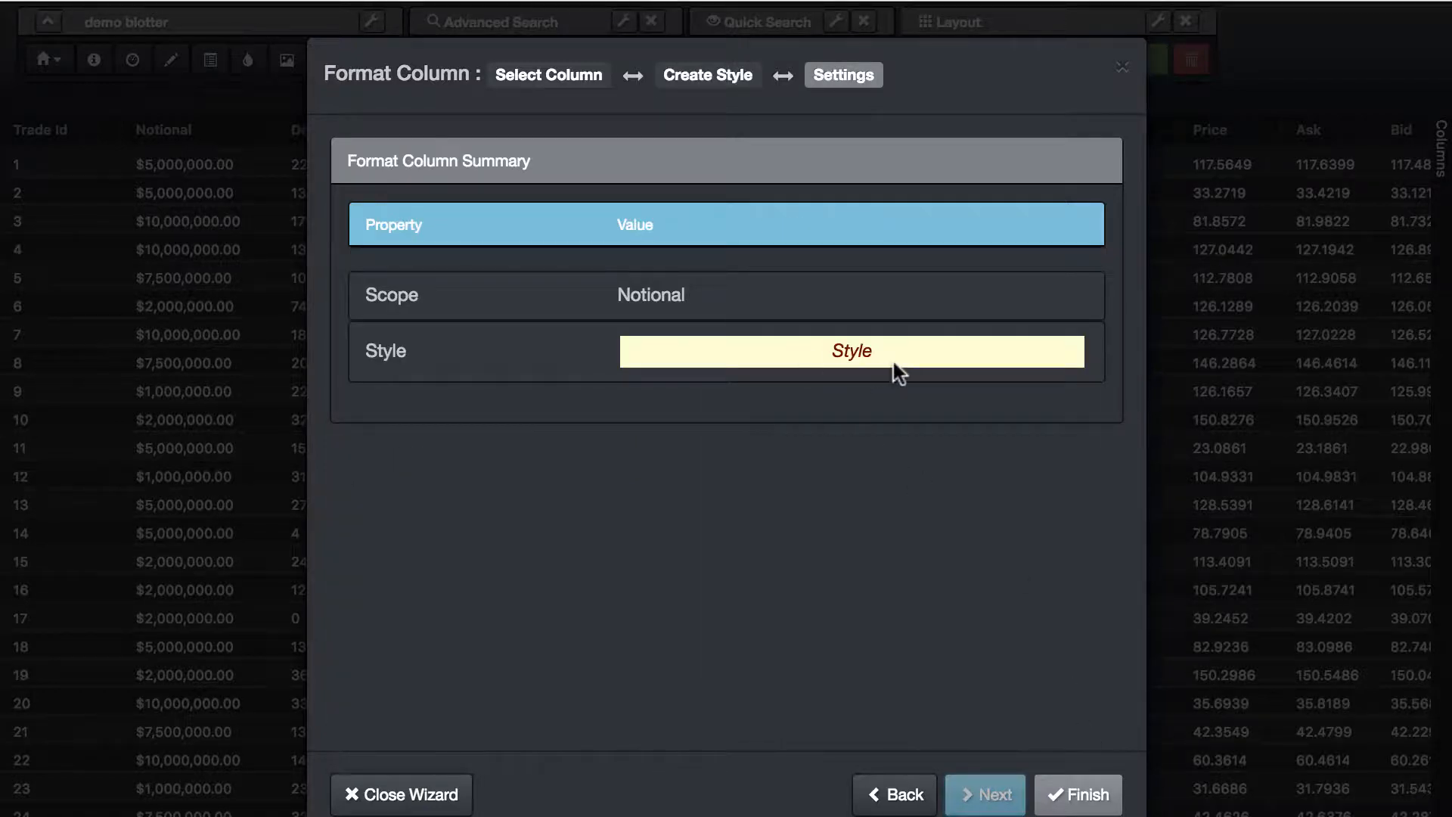
{"action": "left_click", "coordinate": [1068, 796]}
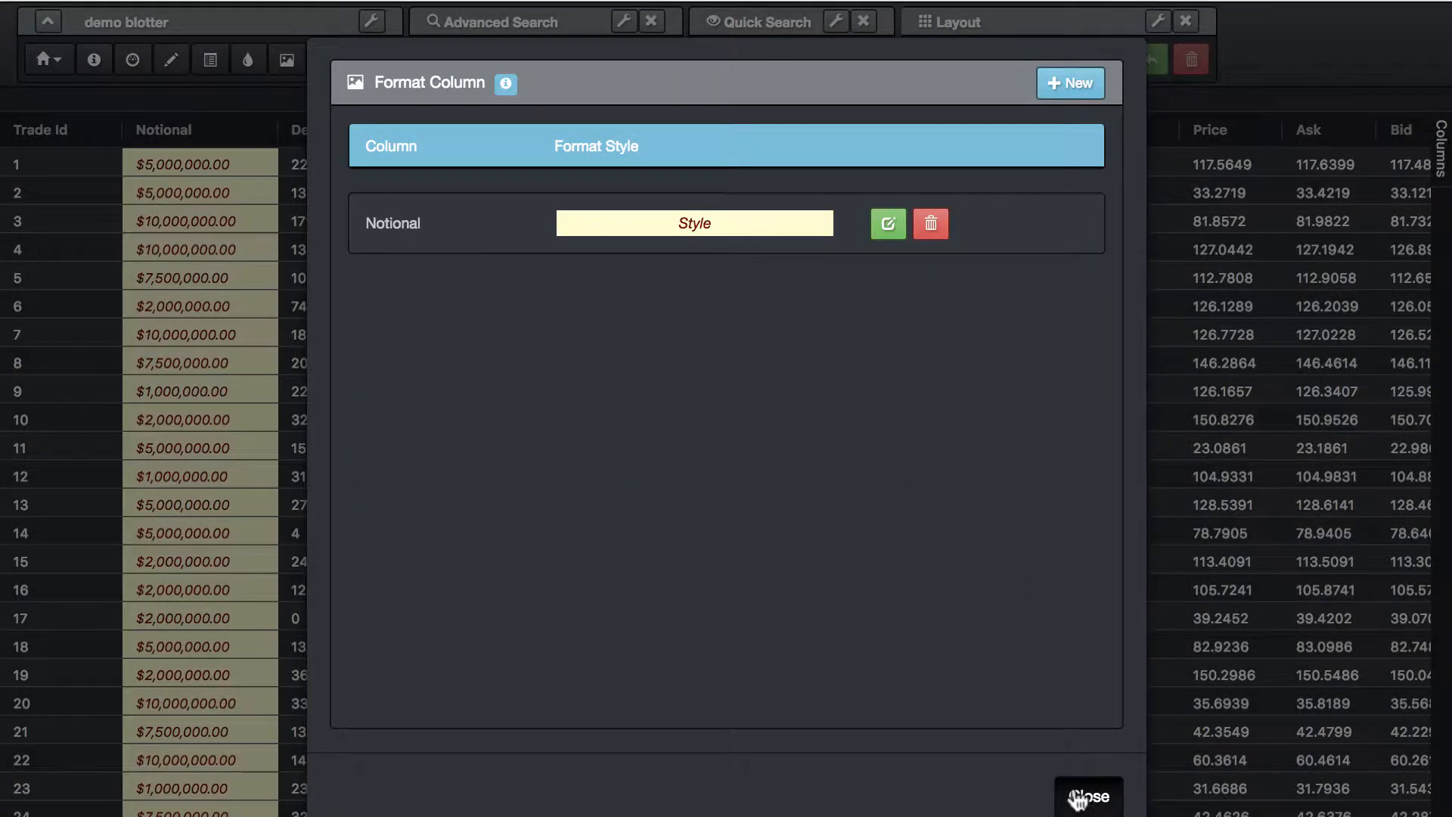
{"action": "left_click", "coordinate": [1088, 796]}
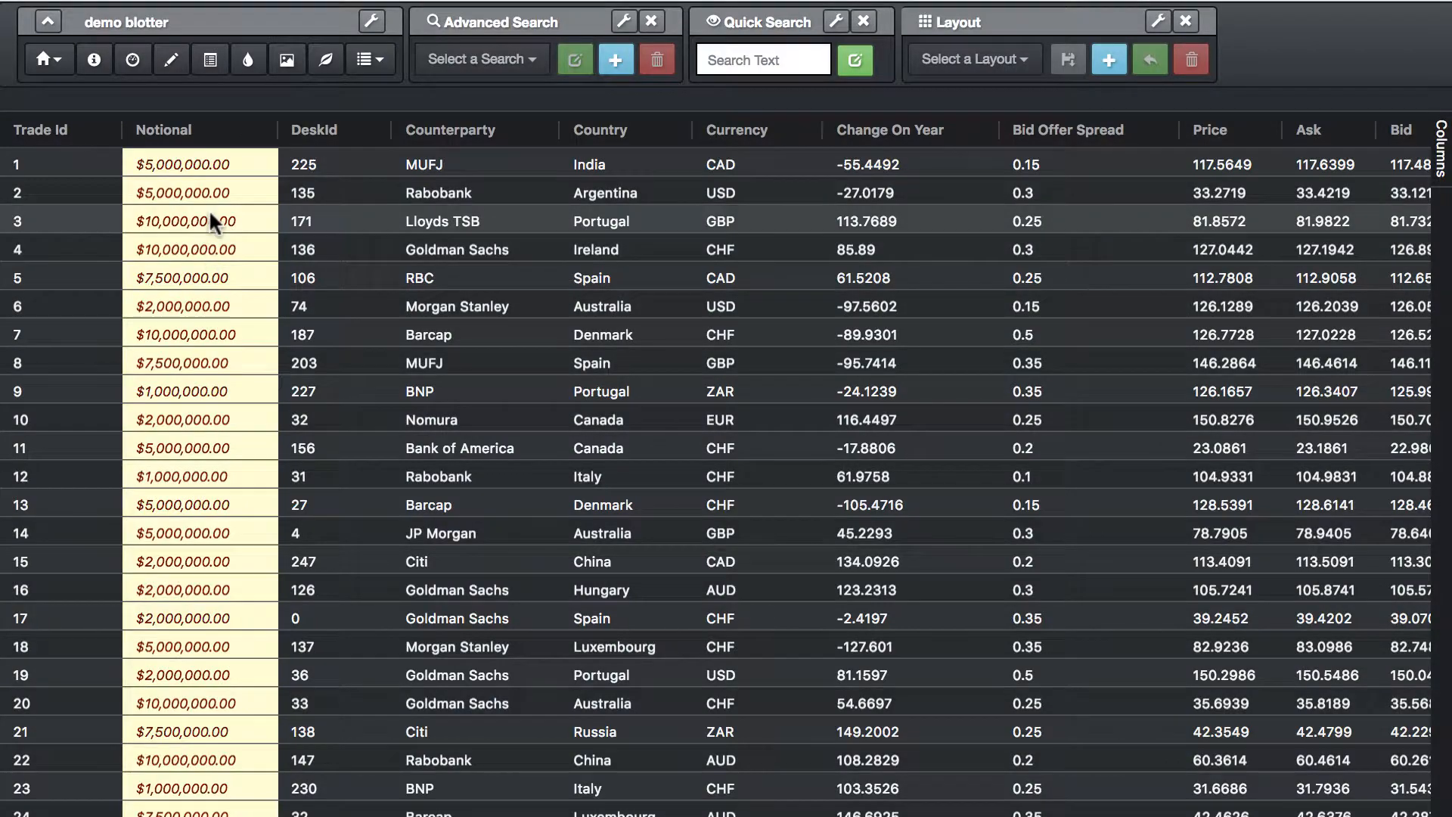
{"action": "scroll", "coordinate": [214, 220], "scroll_direction": "down", "scroll_amount": 7}
{"action": "scroll", "coordinate": [214, 220], "scroll_direction": "up", "scroll_amount": 7}
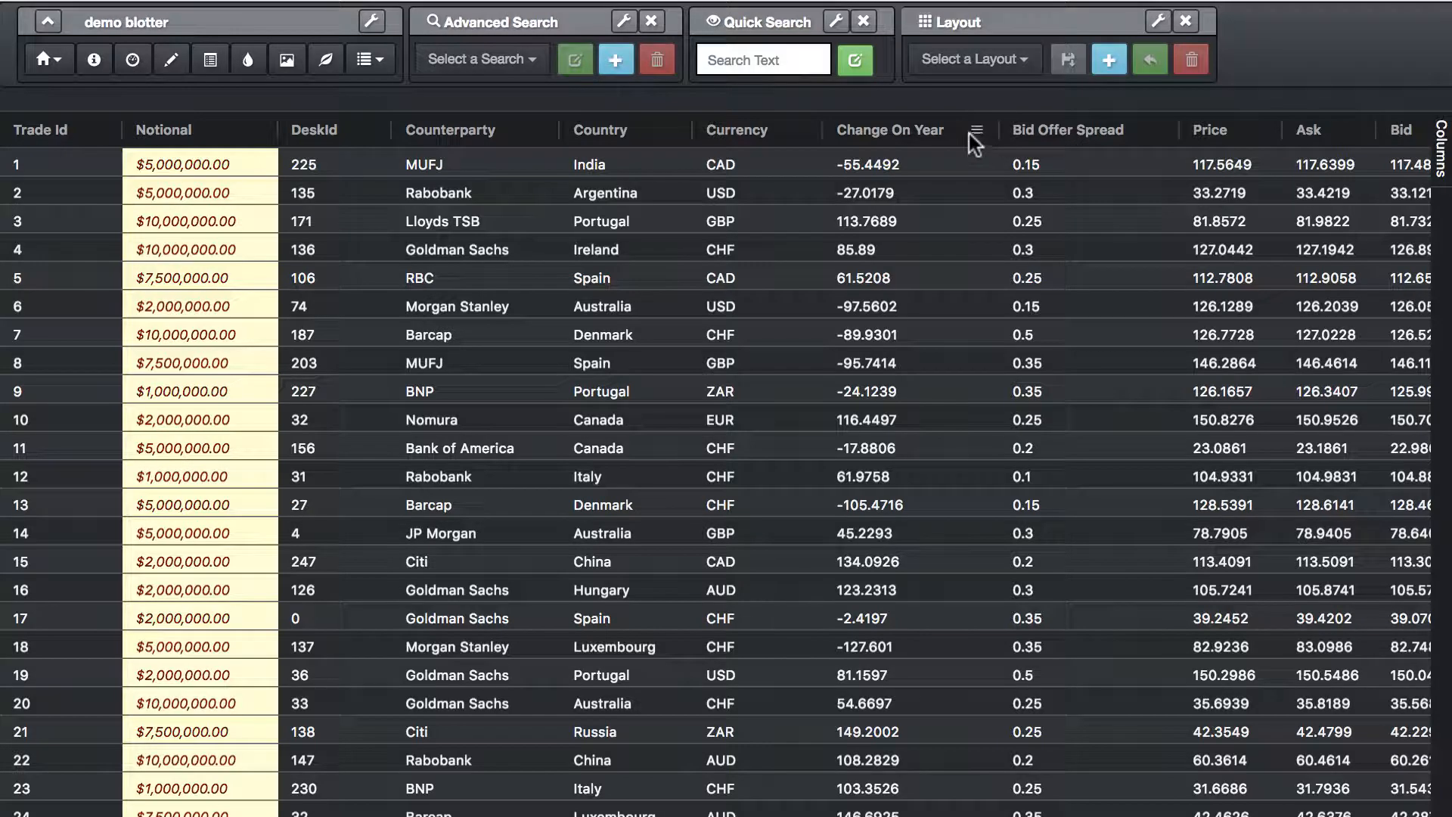
{"action": "left_click", "coordinate": [974, 133]}
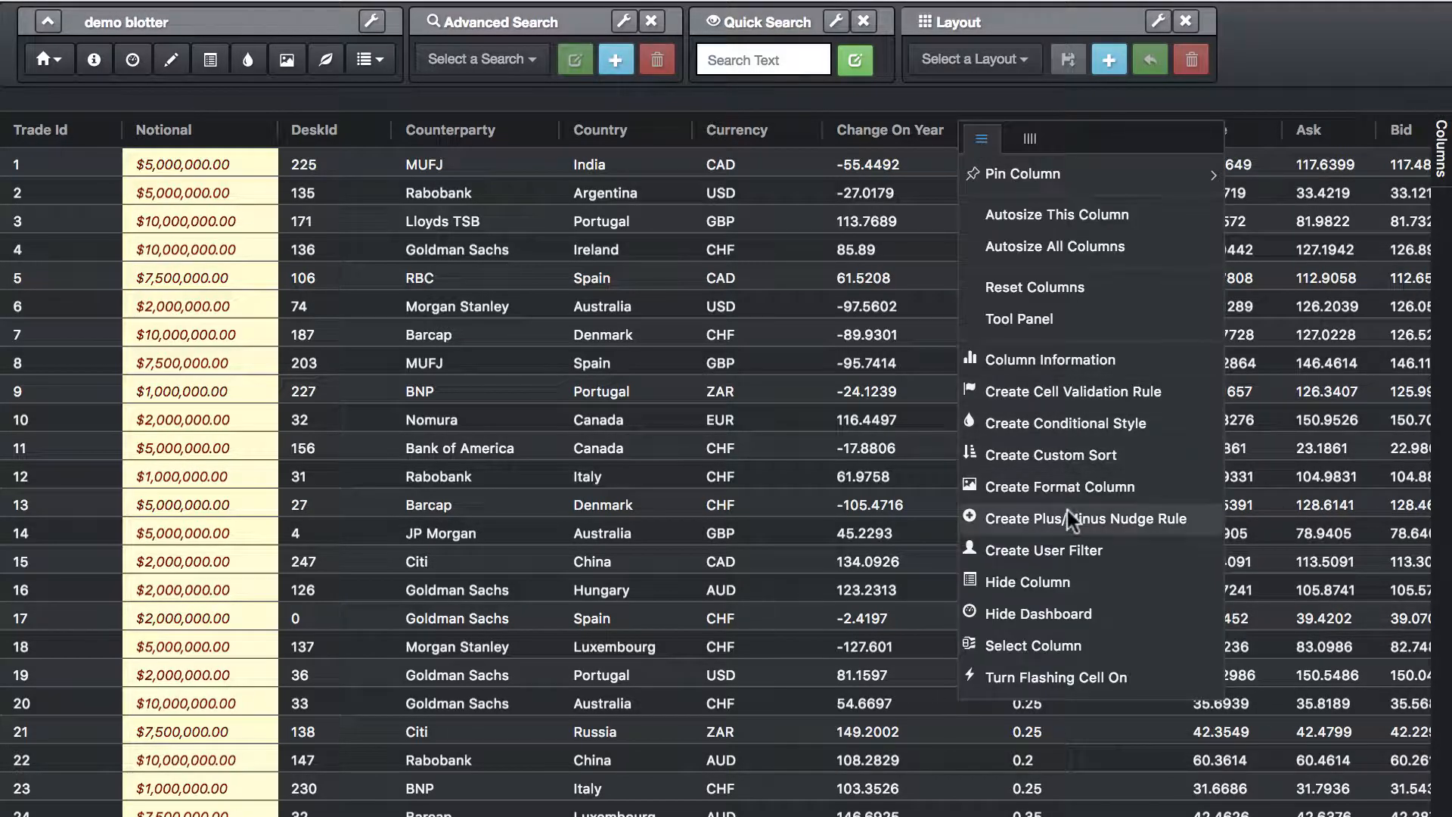
{"action": "left_click", "coordinate": [797, 515]}
{"action": "left_click", "coordinate": [44, 69]}
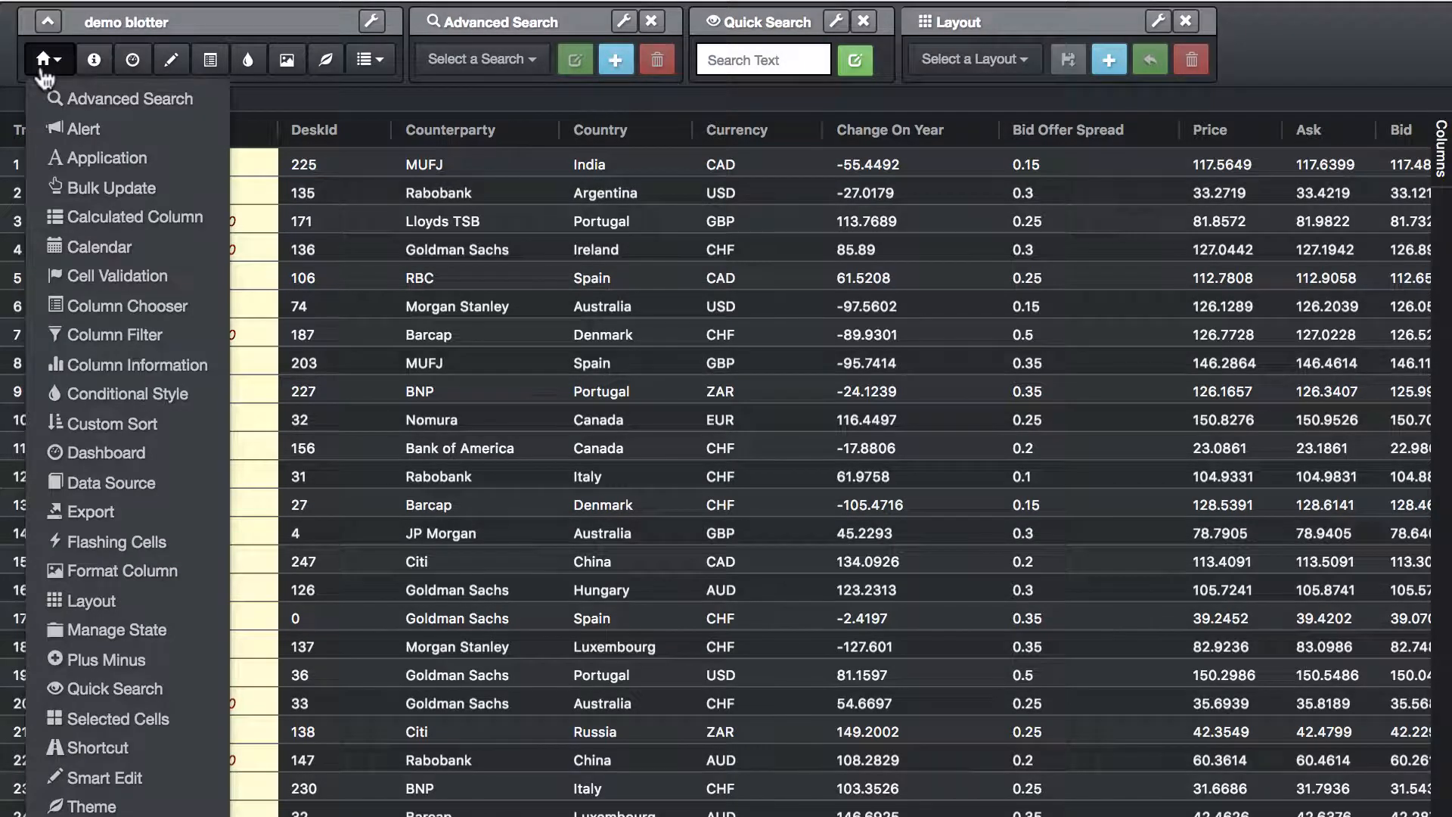
{"action": "left_click", "coordinate": [920, 241]}
Start a conditional style for the Change On Year column with a bright green fore colour
{"action": "left_click", "coordinate": [978, 129]}
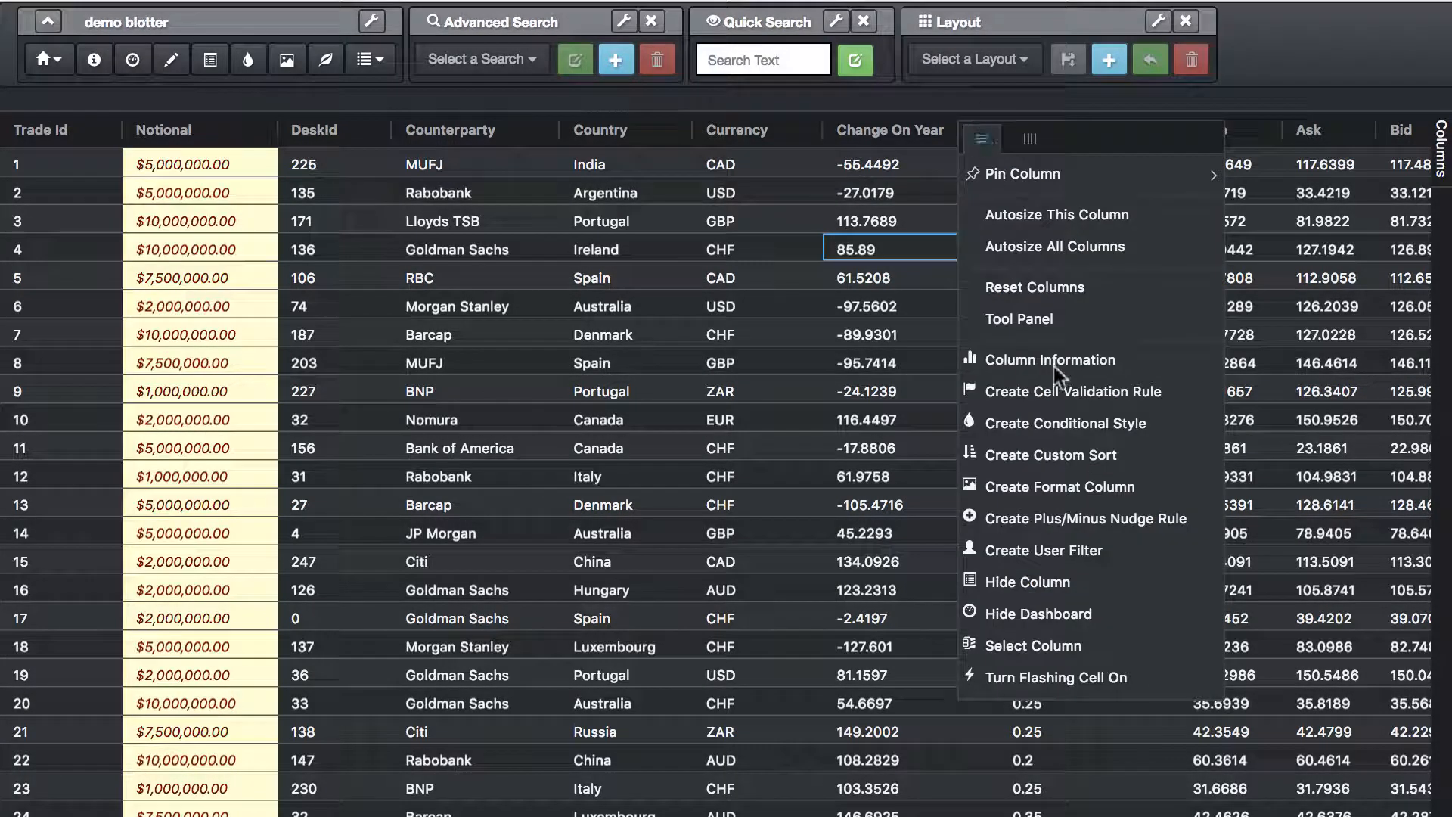
{"action": "left_click", "coordinate": [1046, 424]}
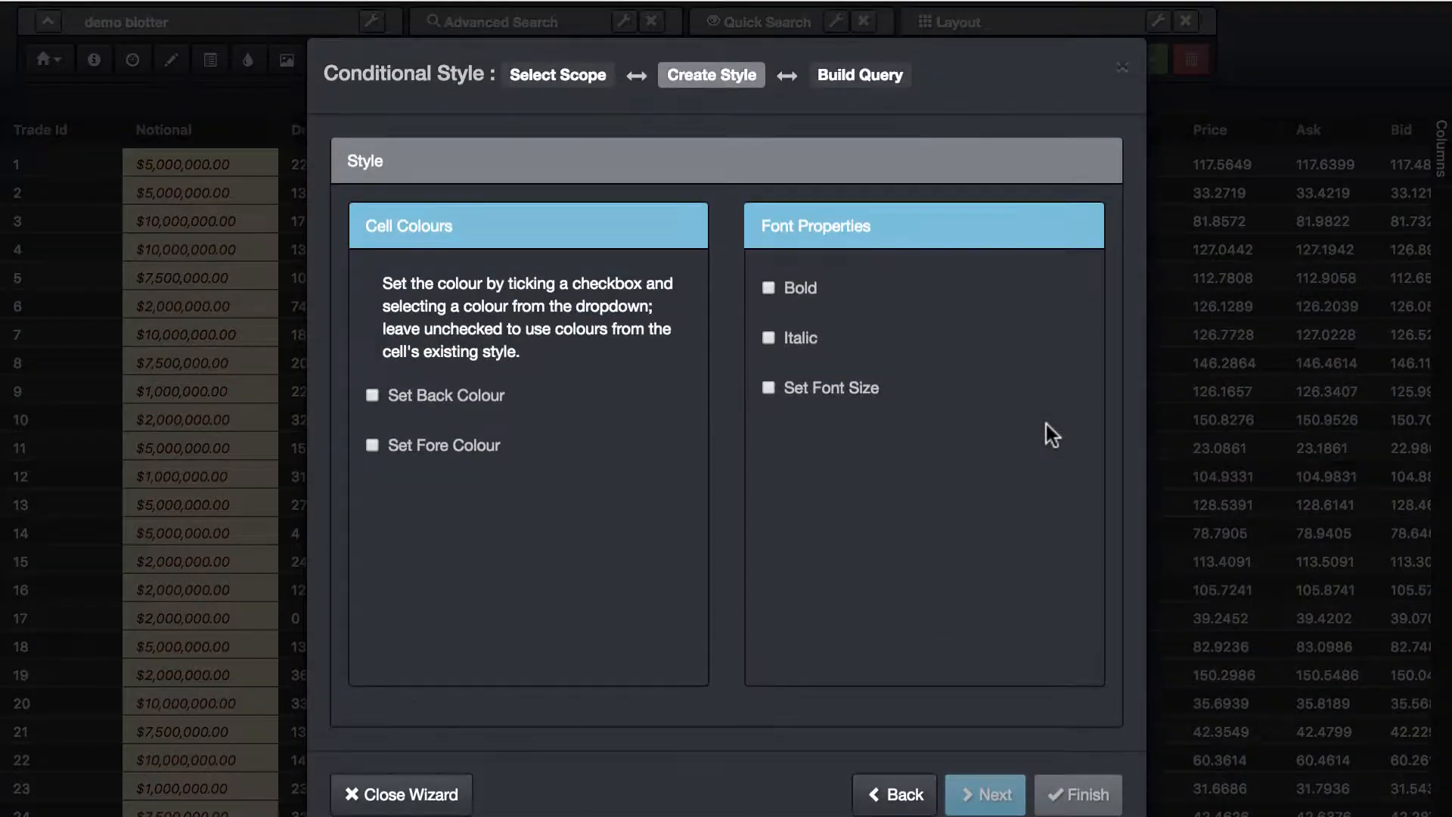
{"action": "left_click", "coordinate": [436, 448]}
{"action": "left_click", "coordinate": [565, 460]}
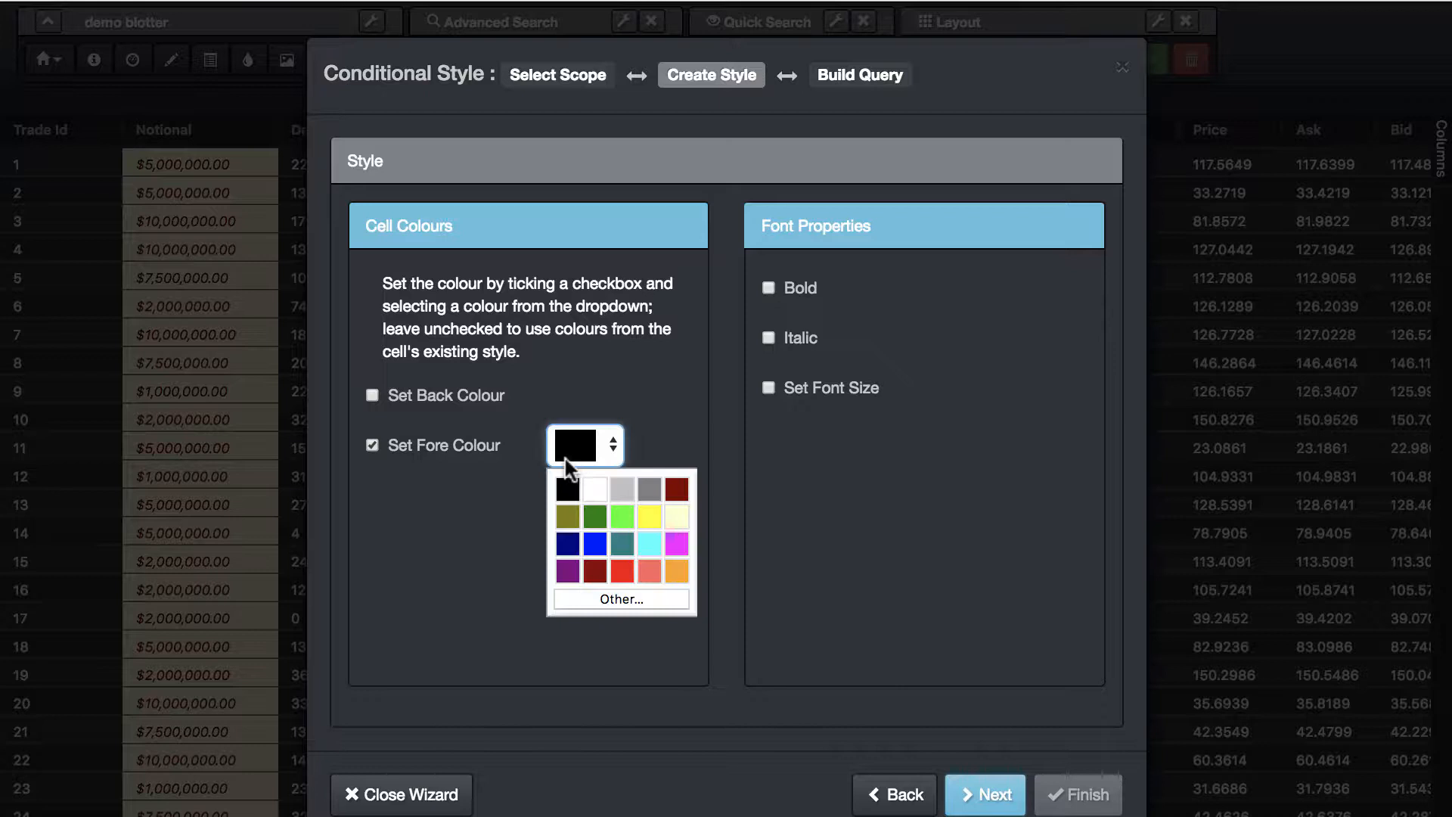
{"action": "left_click", "coordinate": [609, 508]}
{"action": "left_click", "coordinate": [985, 794]}
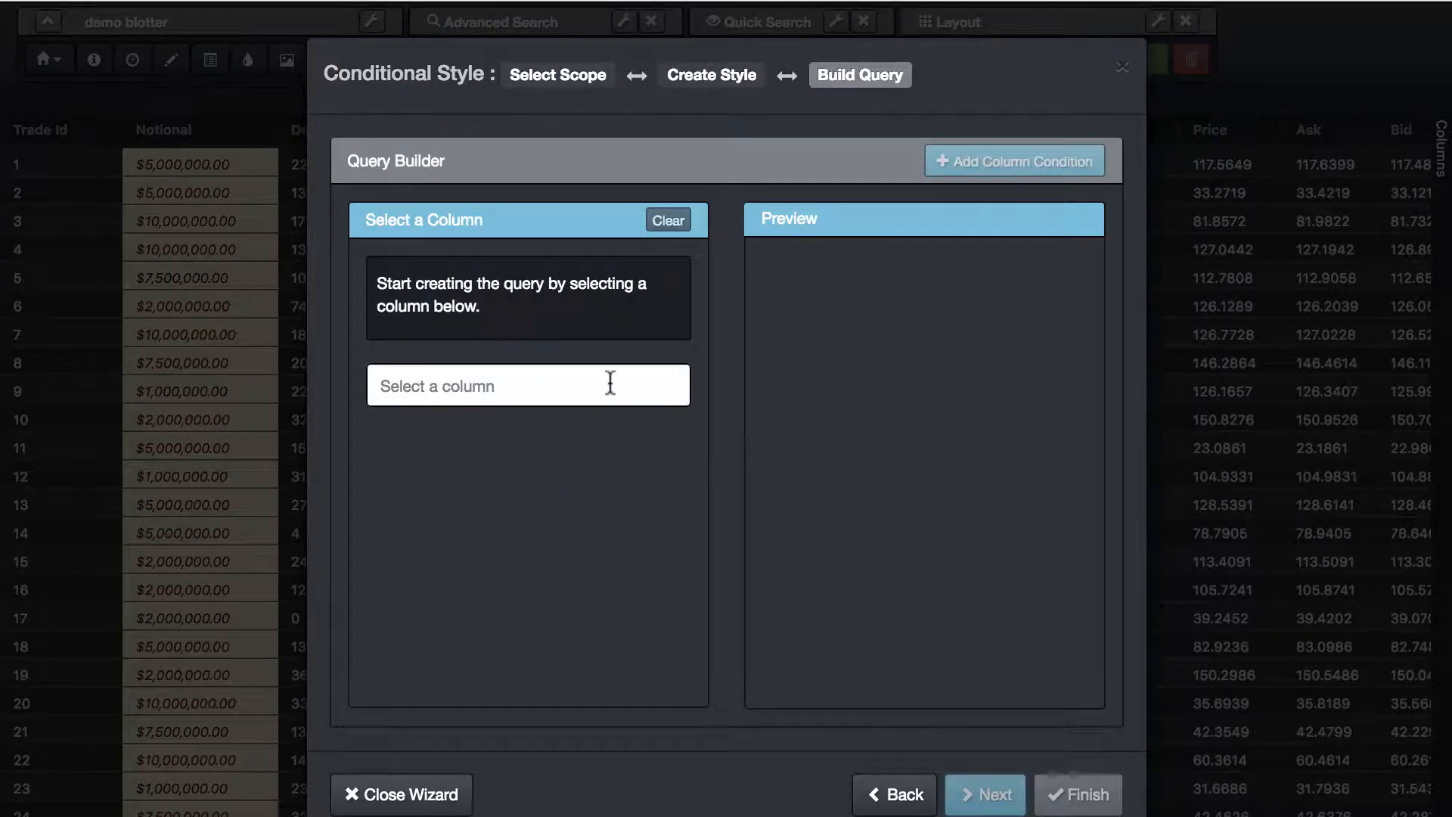
Apply the green style when Change On Year is Positive and finish the conditional style
{"action": "left_click", "coordinate": [575, 386]}
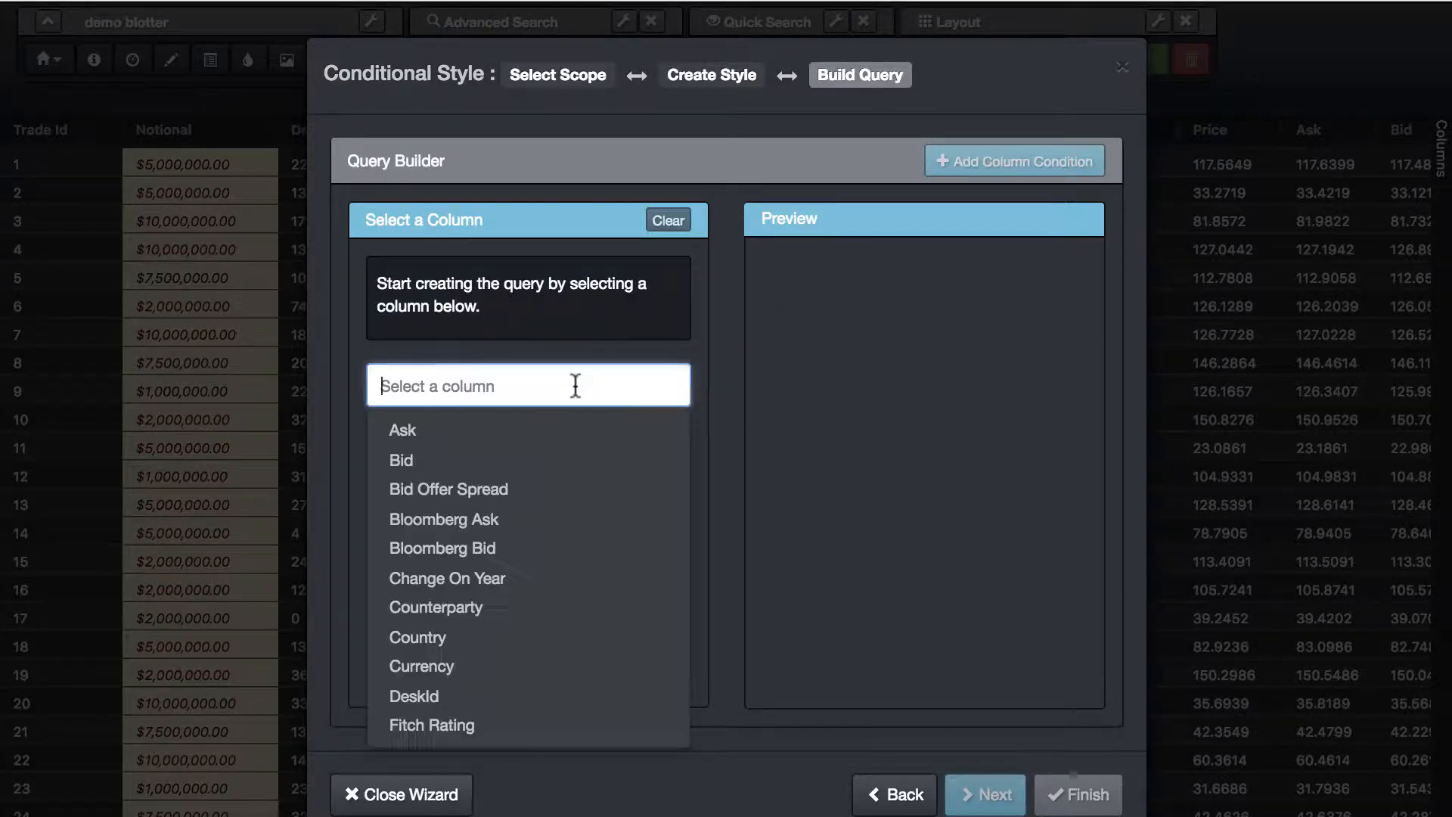
{"action": "left_click", "coordinate": [485, 580]}
{"action": "left_click", "coordinate": [569, 293]}
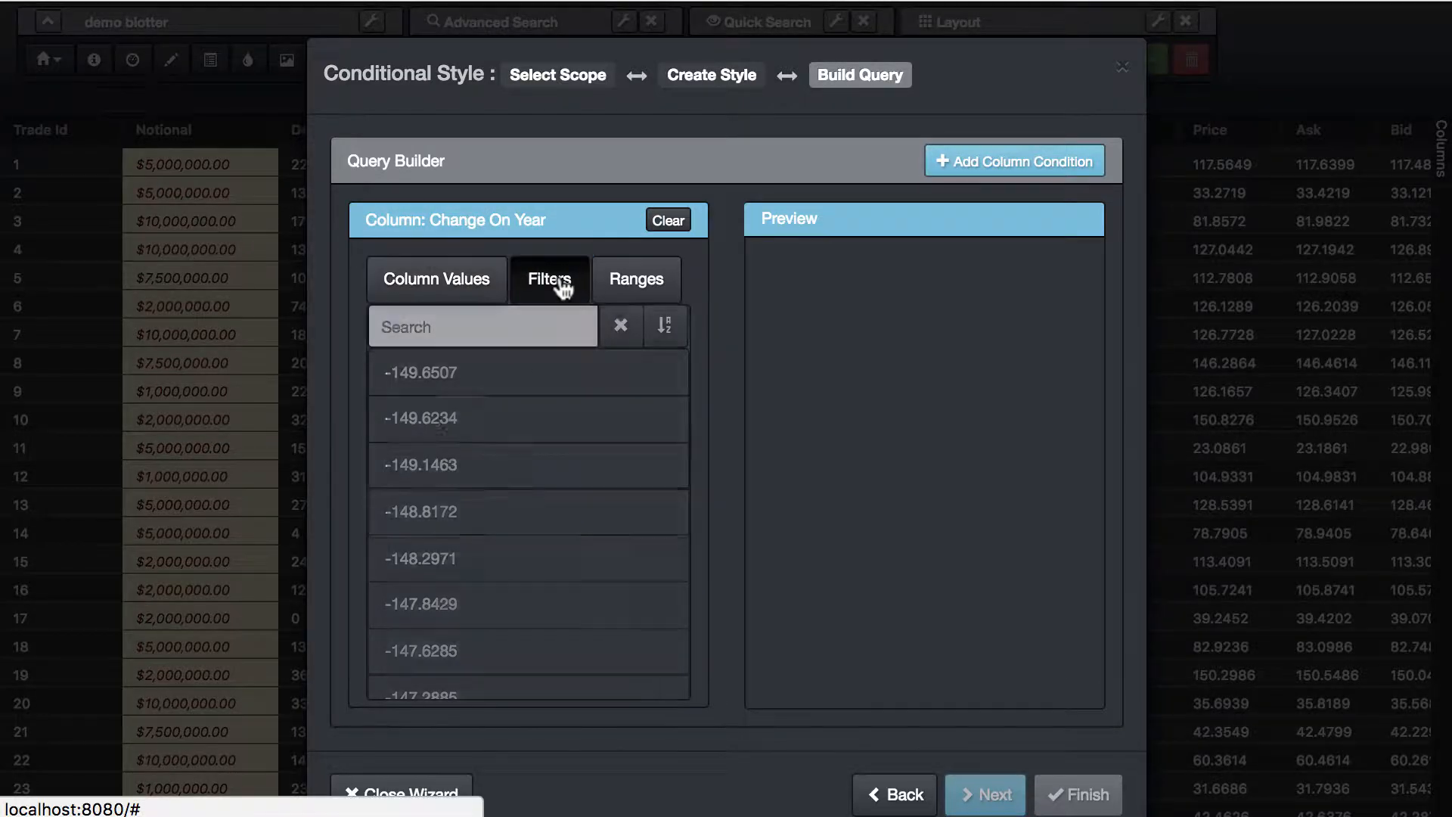
{"action": "left_click", "coordinate": [427, 438]}
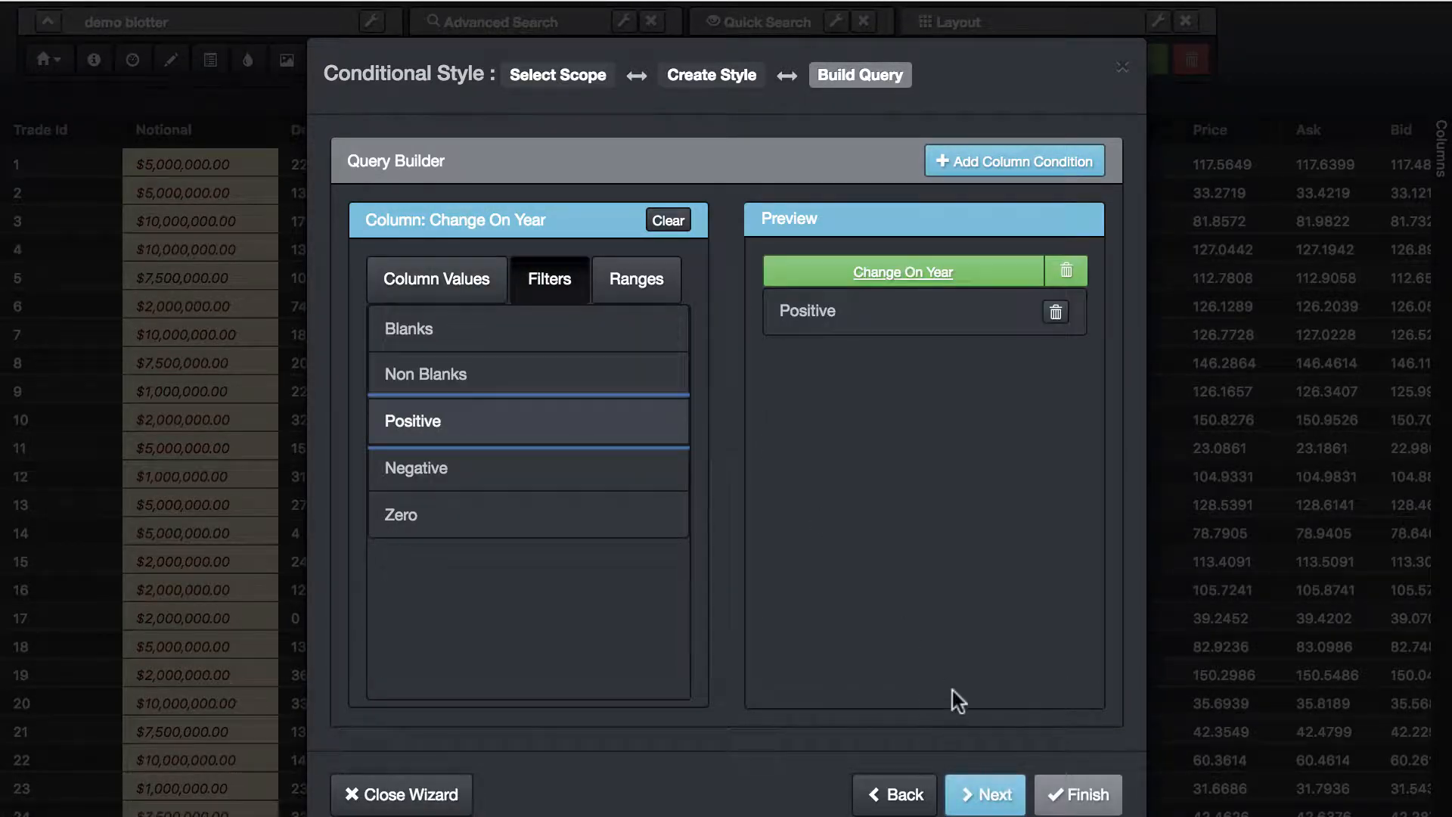
{"action": "left_click", "coordinate": [983, 794]}
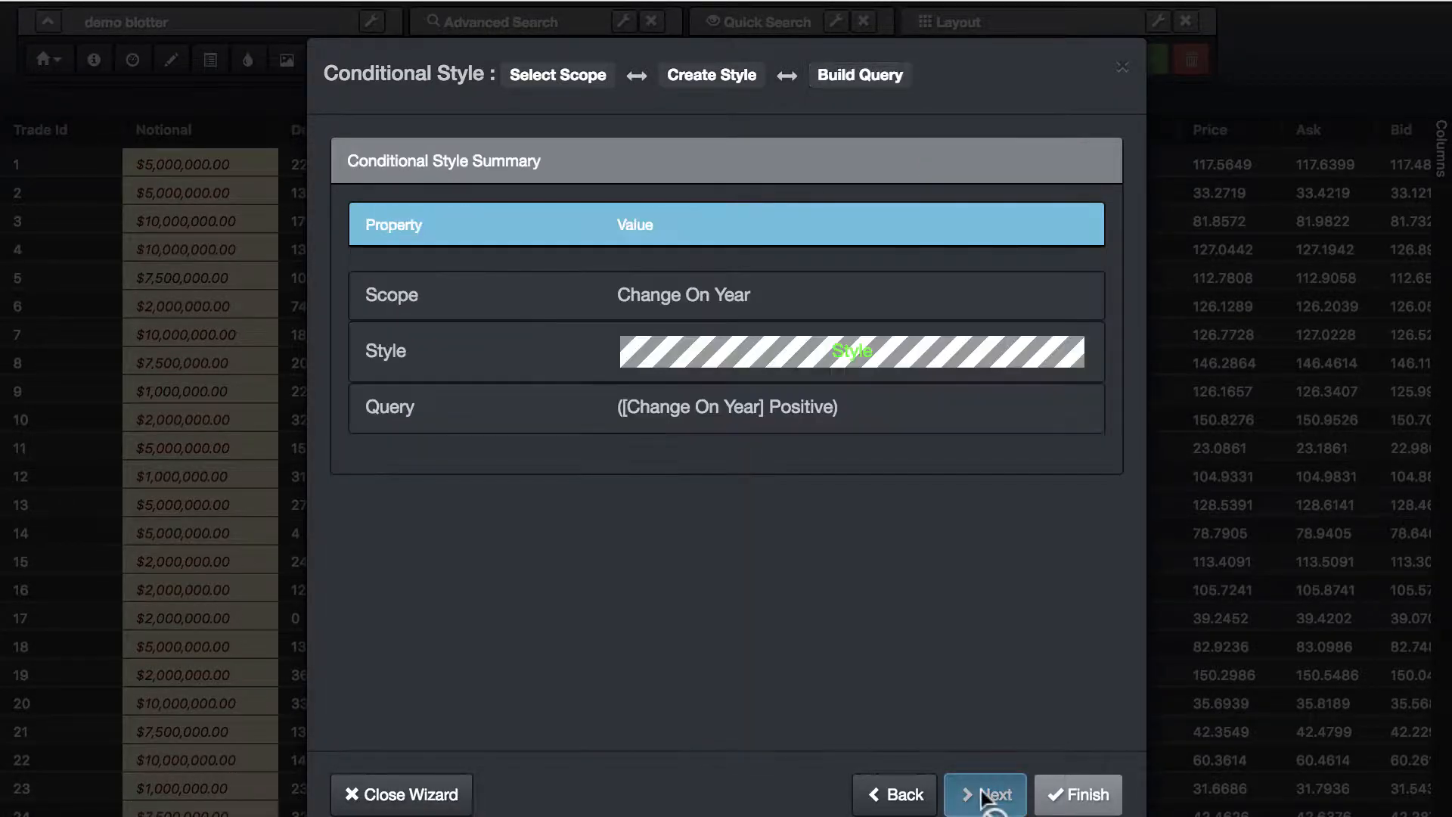
{"action": "left_click", "coordinate": [1073, 795]}
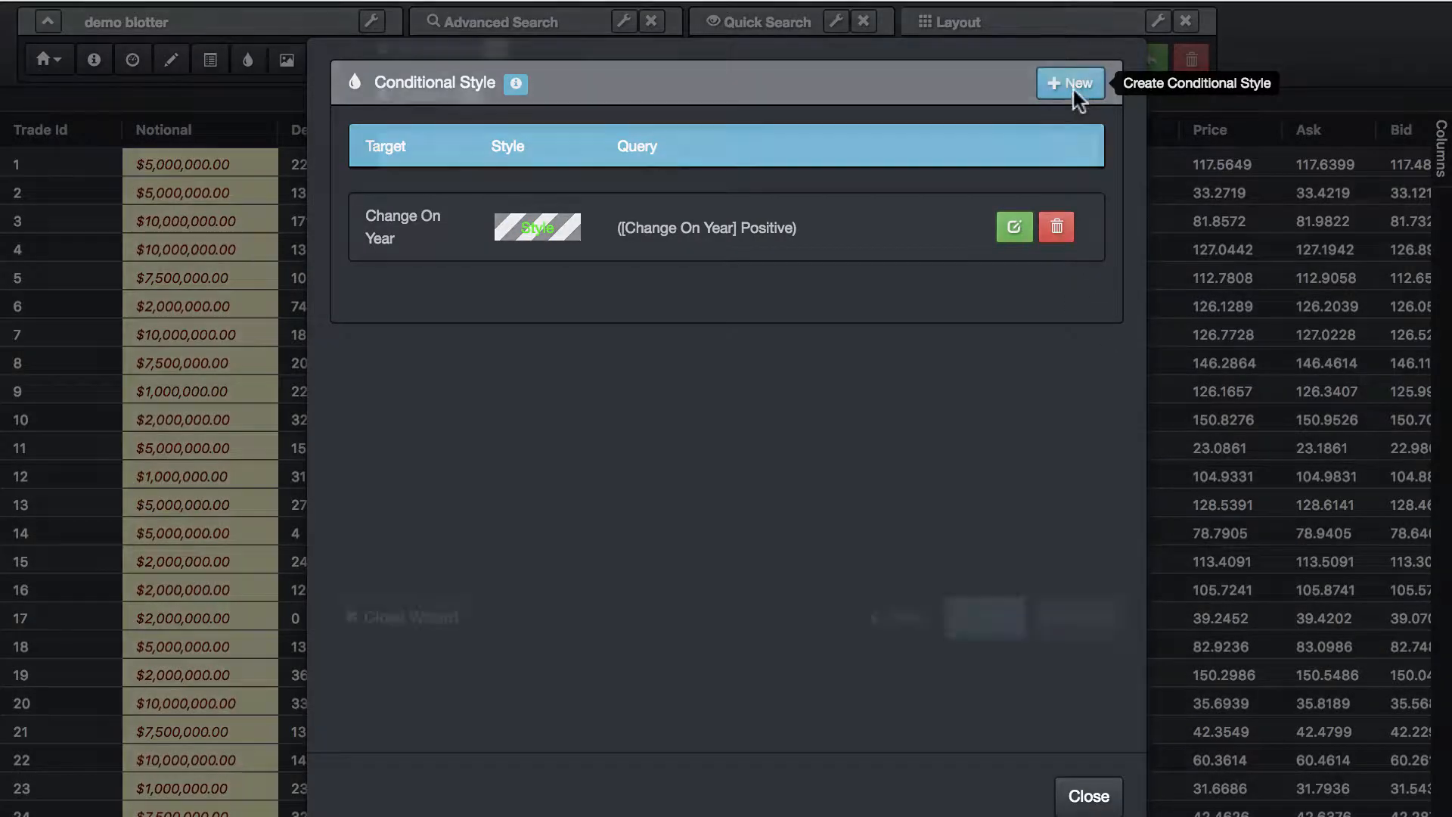
Start another conditional style scoped to the Change On Year column with a red fore colour
{"action": "left_click", "coordinate": [1074, 81]}
{"action": "left_click", "coordinate": [432, 276]}
{"action": "left_click", "coordinate": [492, 326]}
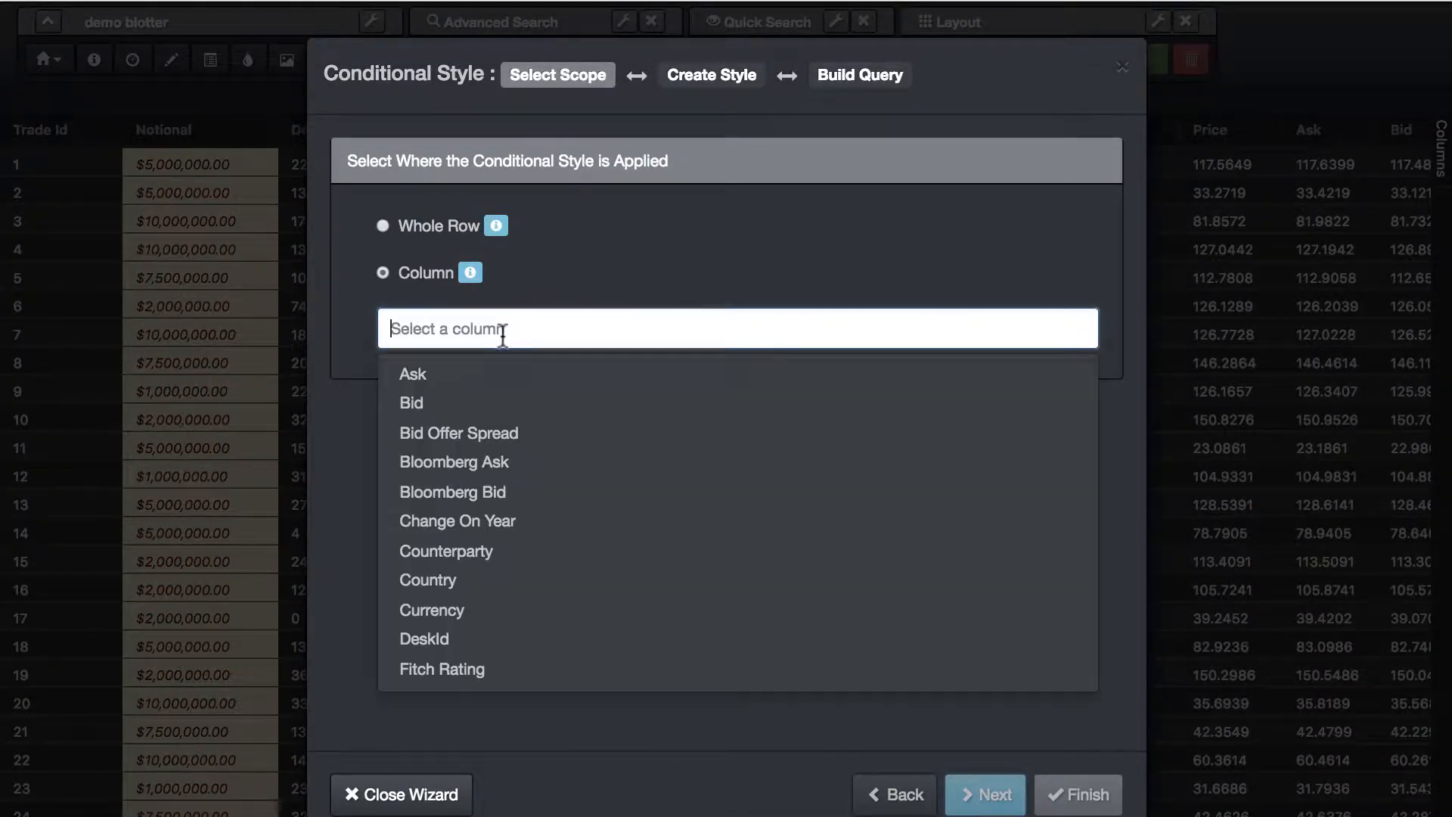
{"action": "left_click", "coordinate": [503, 515]}
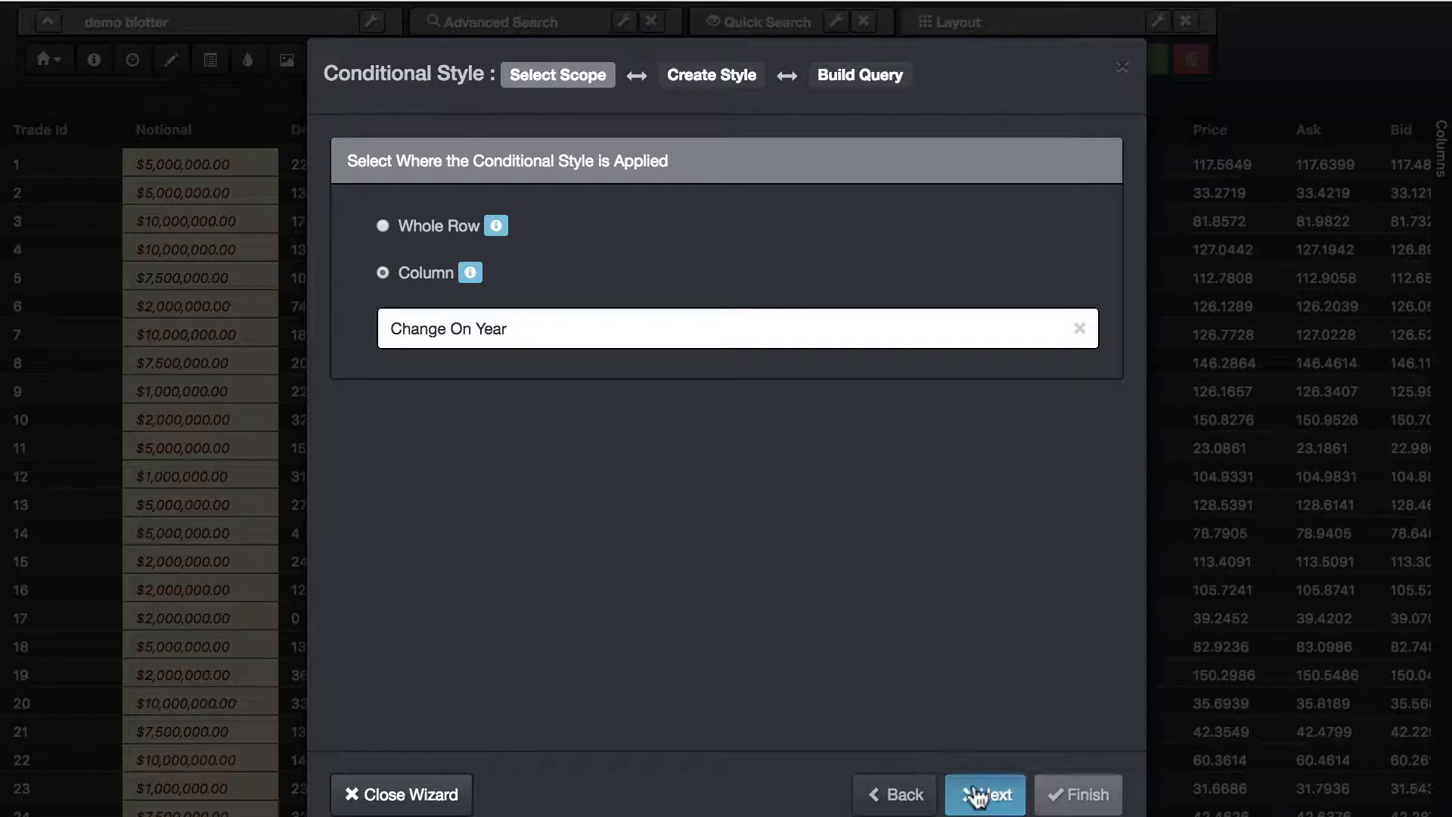
{"action": "left_click", "coordinate": [980, 793]}
{"action": "left_click", "coordinate": [436, 448]}
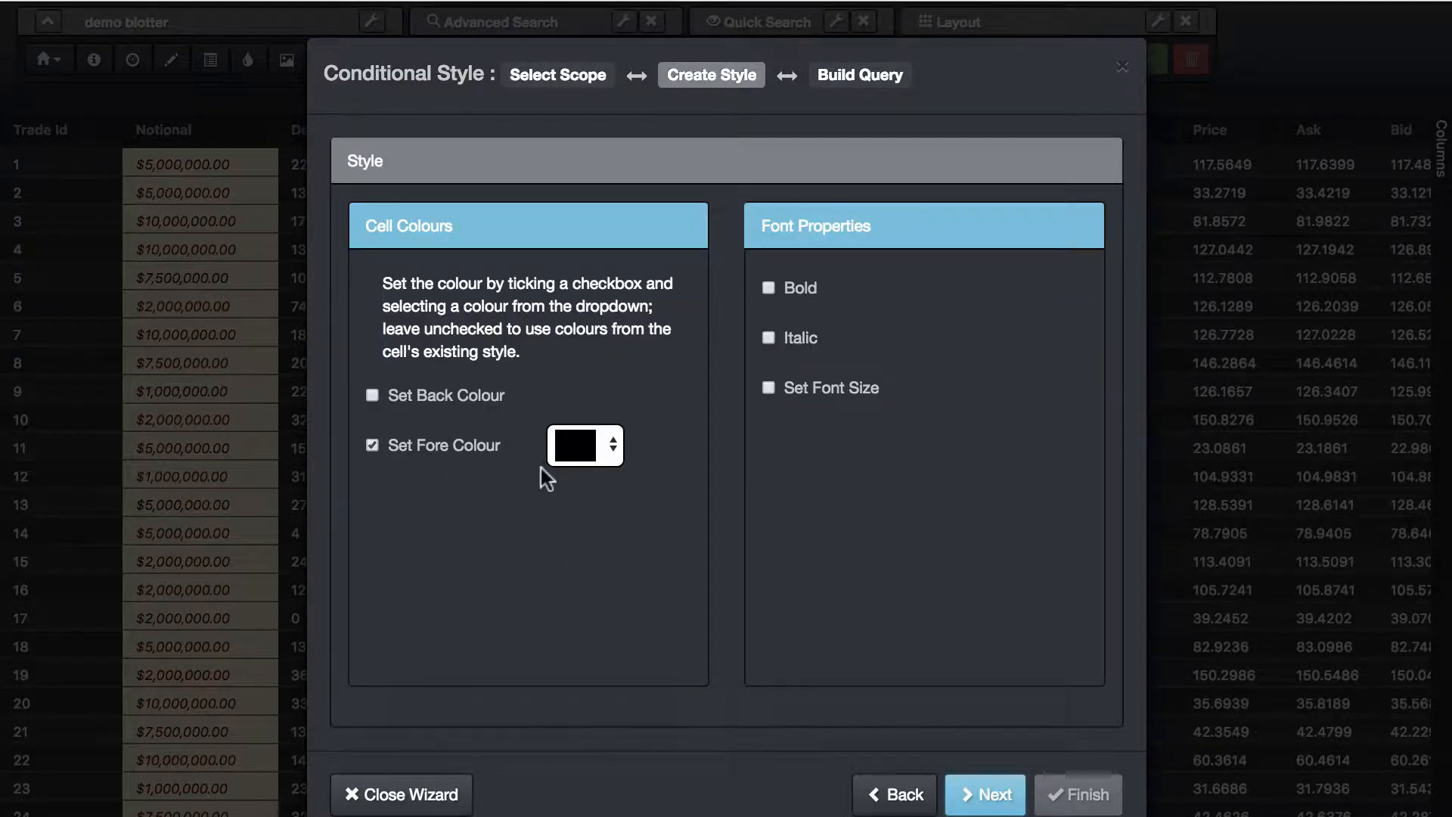
{"action": "left_click", "coordinate": [573, 452]}
{"action": "left_click", "coordinate": [622, 570]}
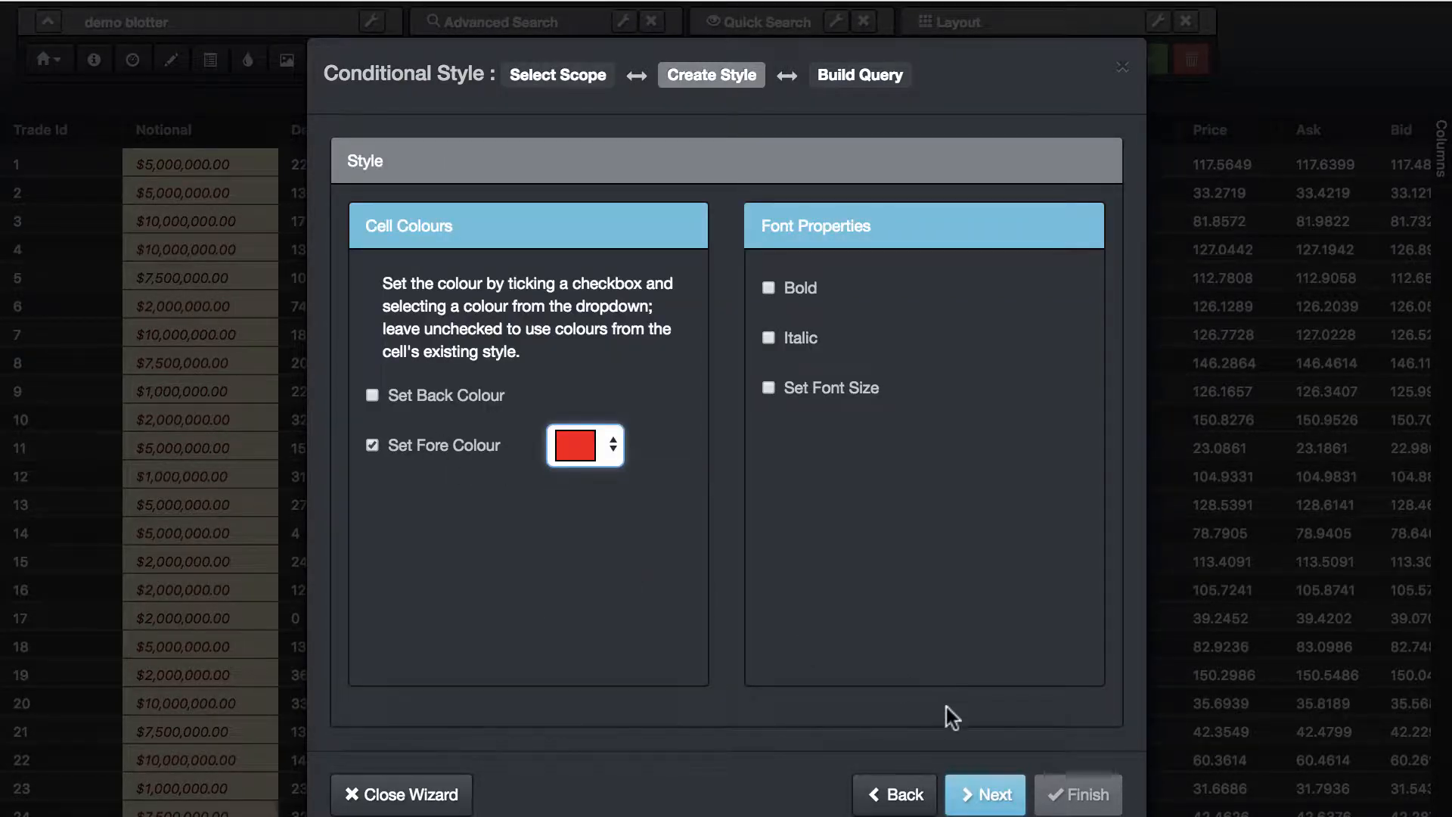
{"action": "left_click", "coordinate": [986, 793]}
Apply the red style when Change On Year is Negative, and finish the conditional style
{"action": "left_click", "coordinate": [574, 389]}
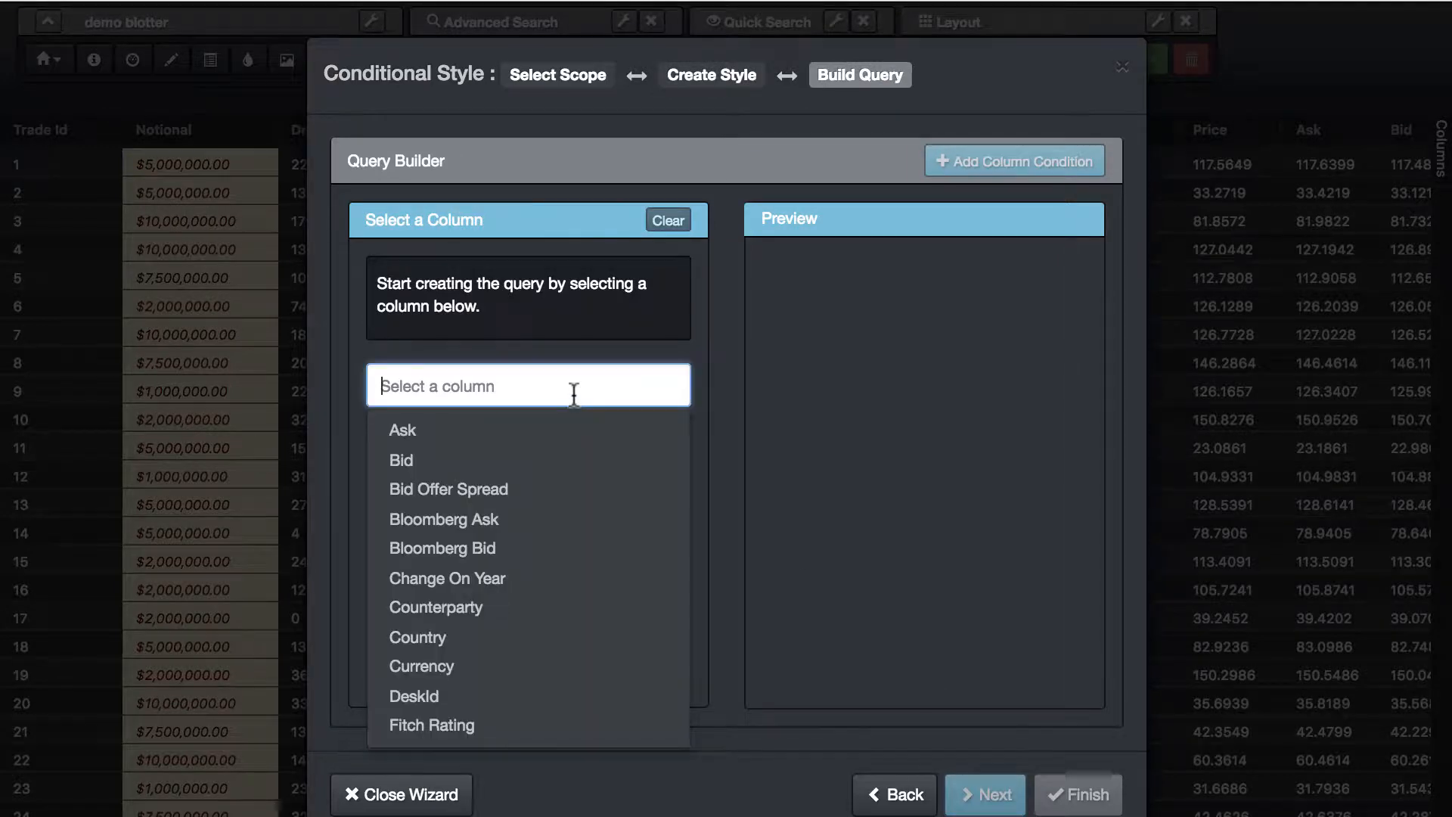
{"action": "left_click", "coordinate": [521, 598]}
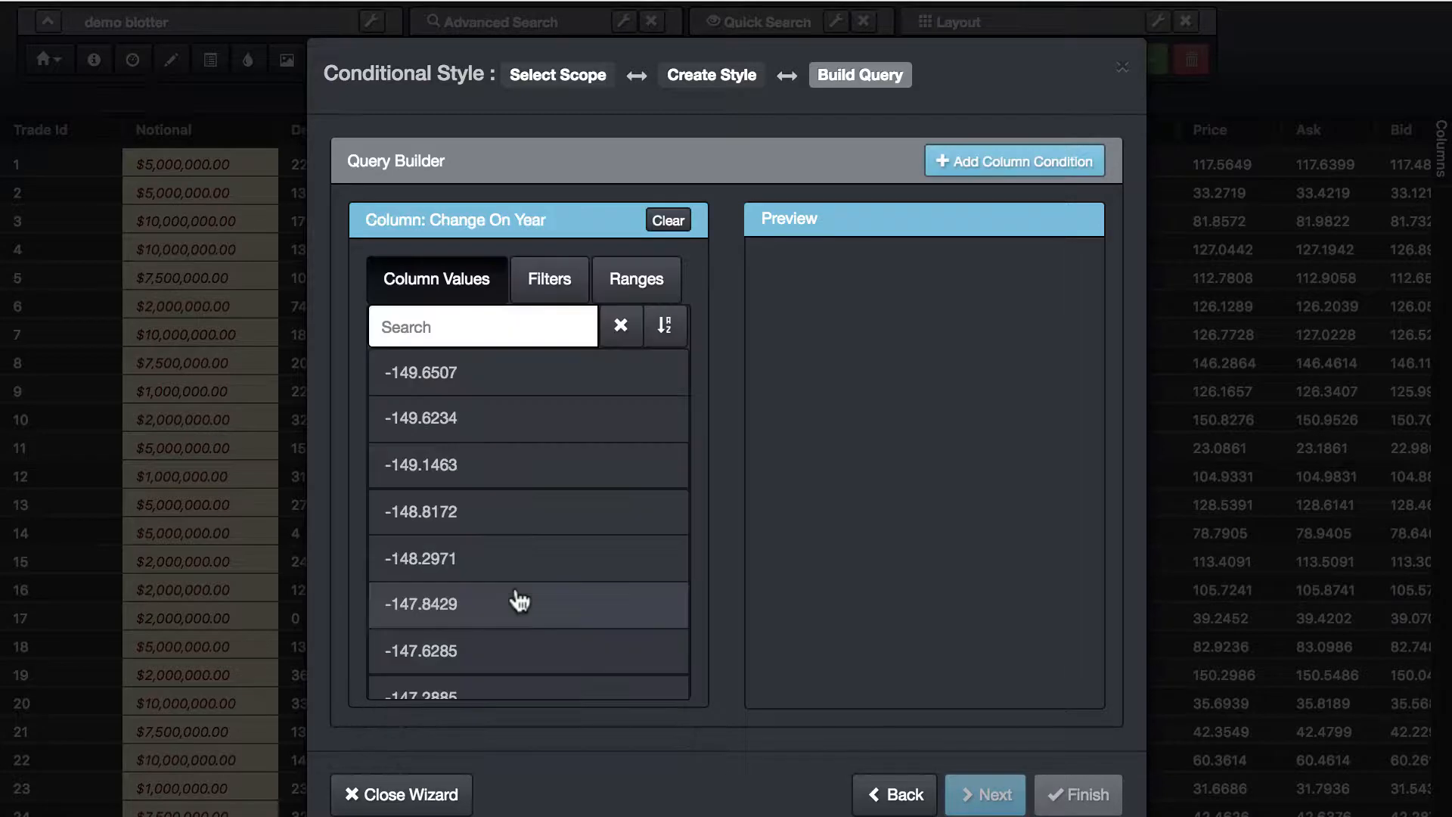
{"action": "left_click", "coordinate": [550, 280]}
{"action": "left_click", "coordinate": [475, 479]}
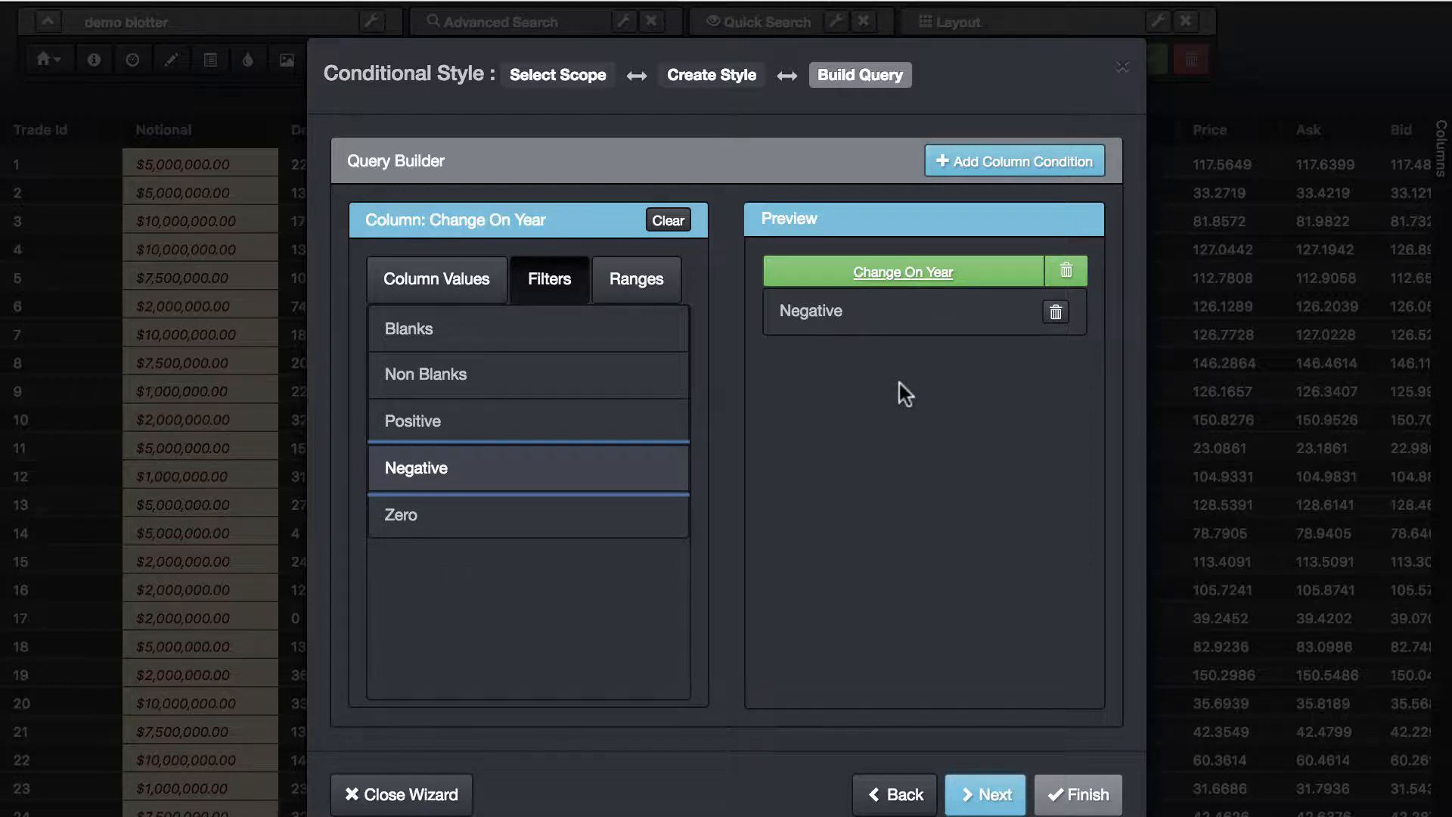
{"action": "left_click", "coordinate": [986, 795]}
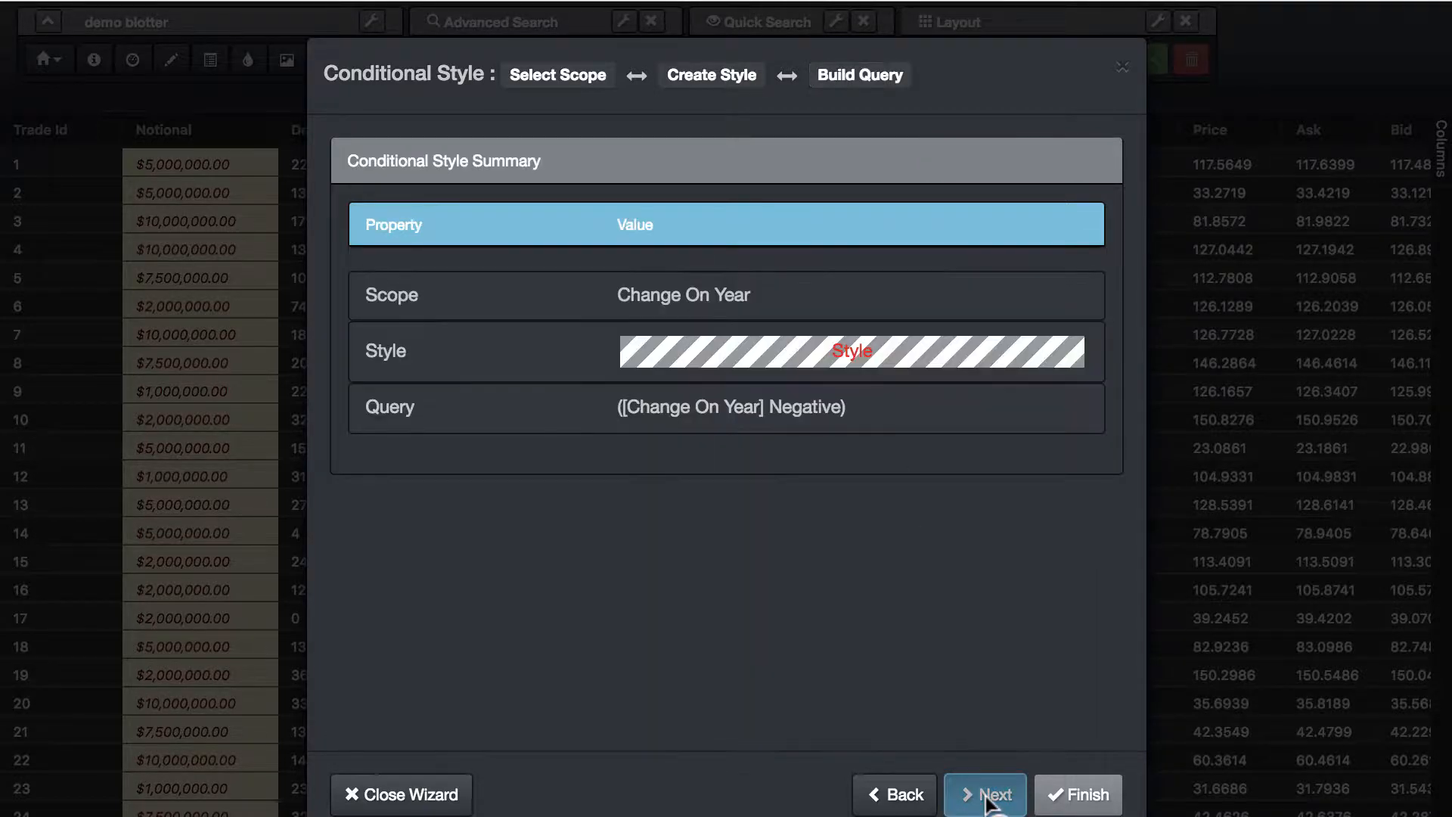
{"action": "left_click", "coordinate": [1078, 792]}
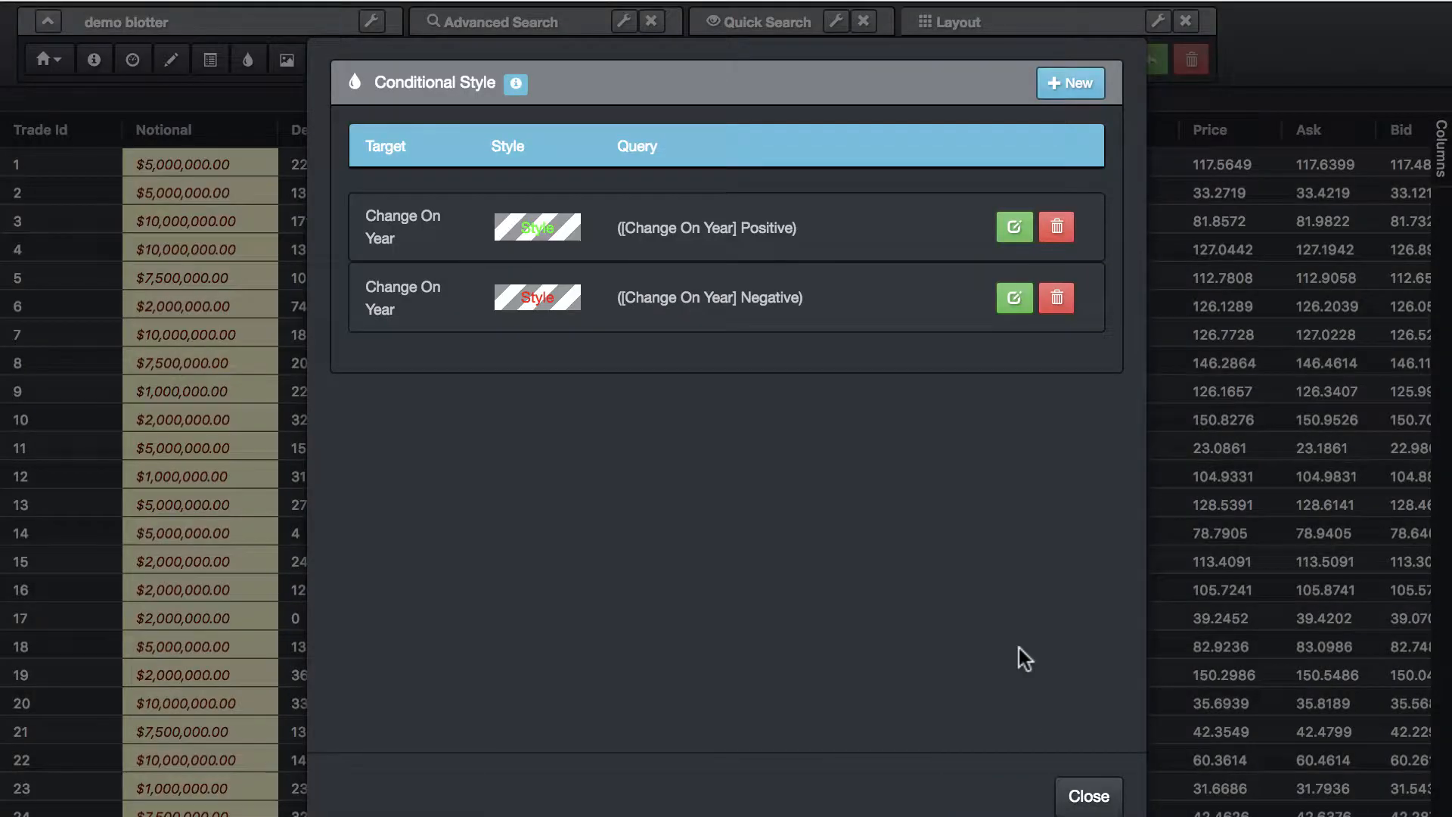
{"action": "left_click", "coordinate": [1087, 788]}
Set the Change On Year value of trade 6 to 80
{"action": "scroll", "coordinate": [947, 280], "scroll_direction": "down", "scroll_amount": 15}
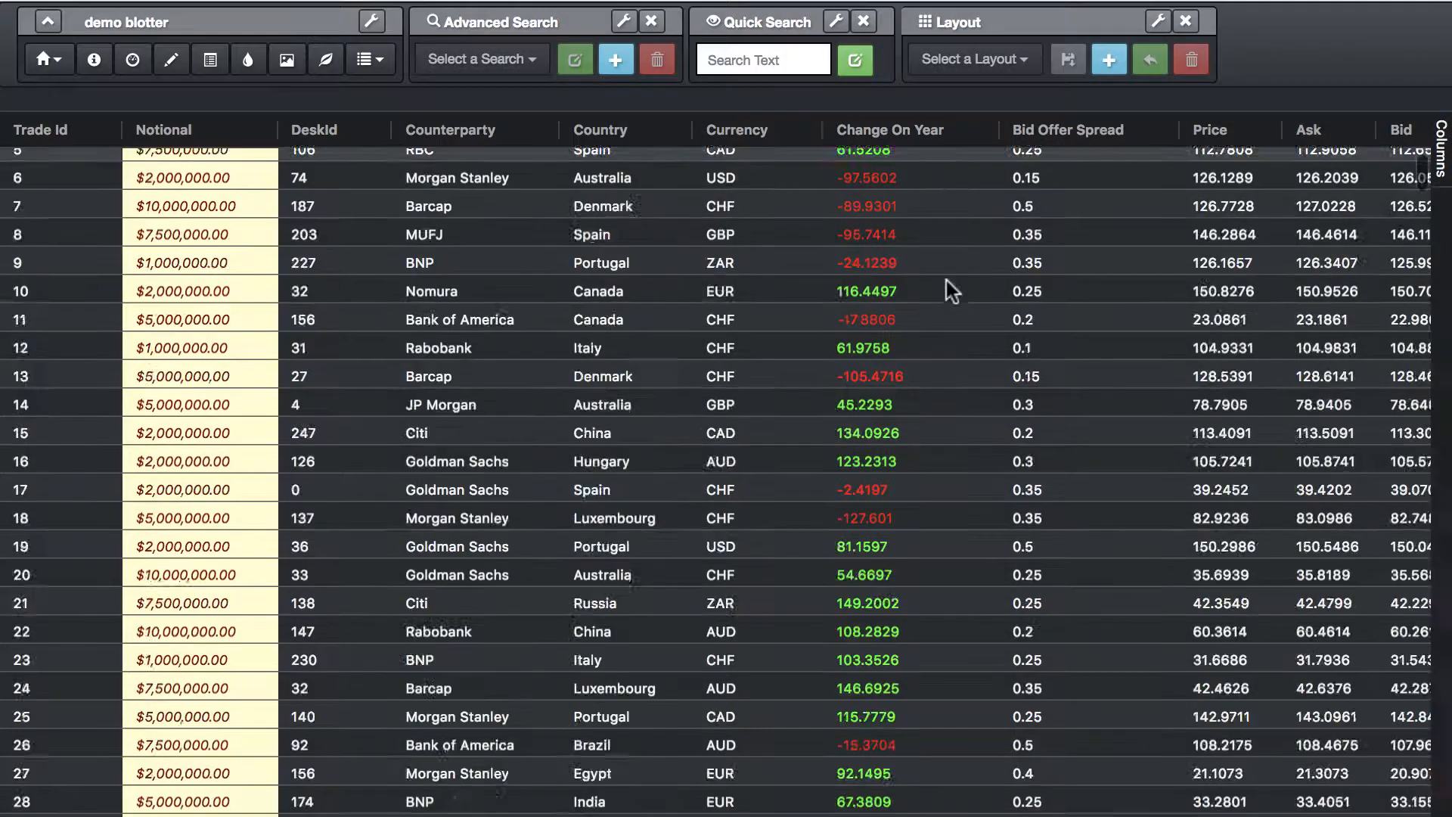
{"action": "scroll", "coordinate": [946, 279], "scroll_direction": "up", "scroll_amount": 15}
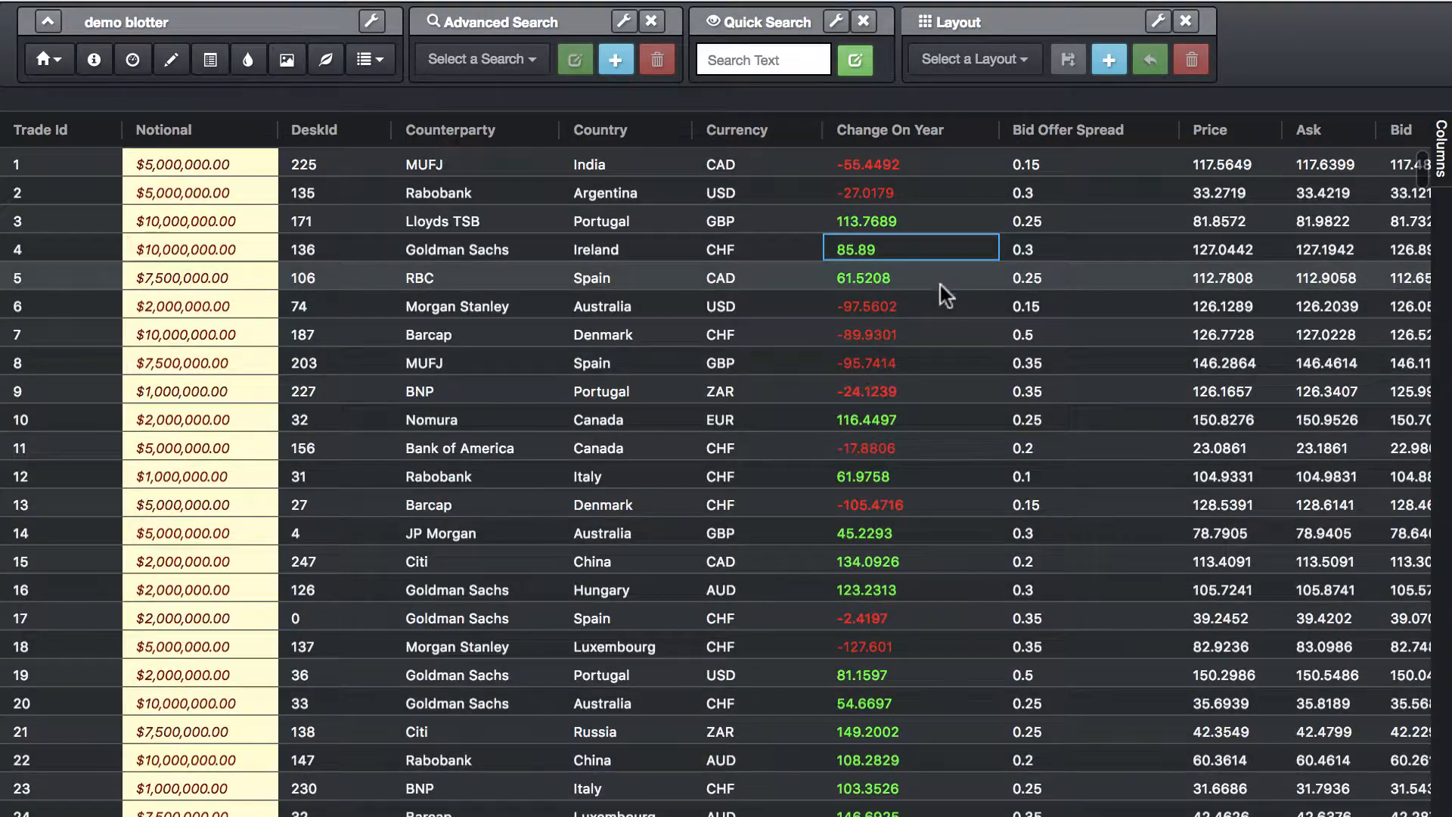
{"action": "double_click", "coordinate": [905, 307]}
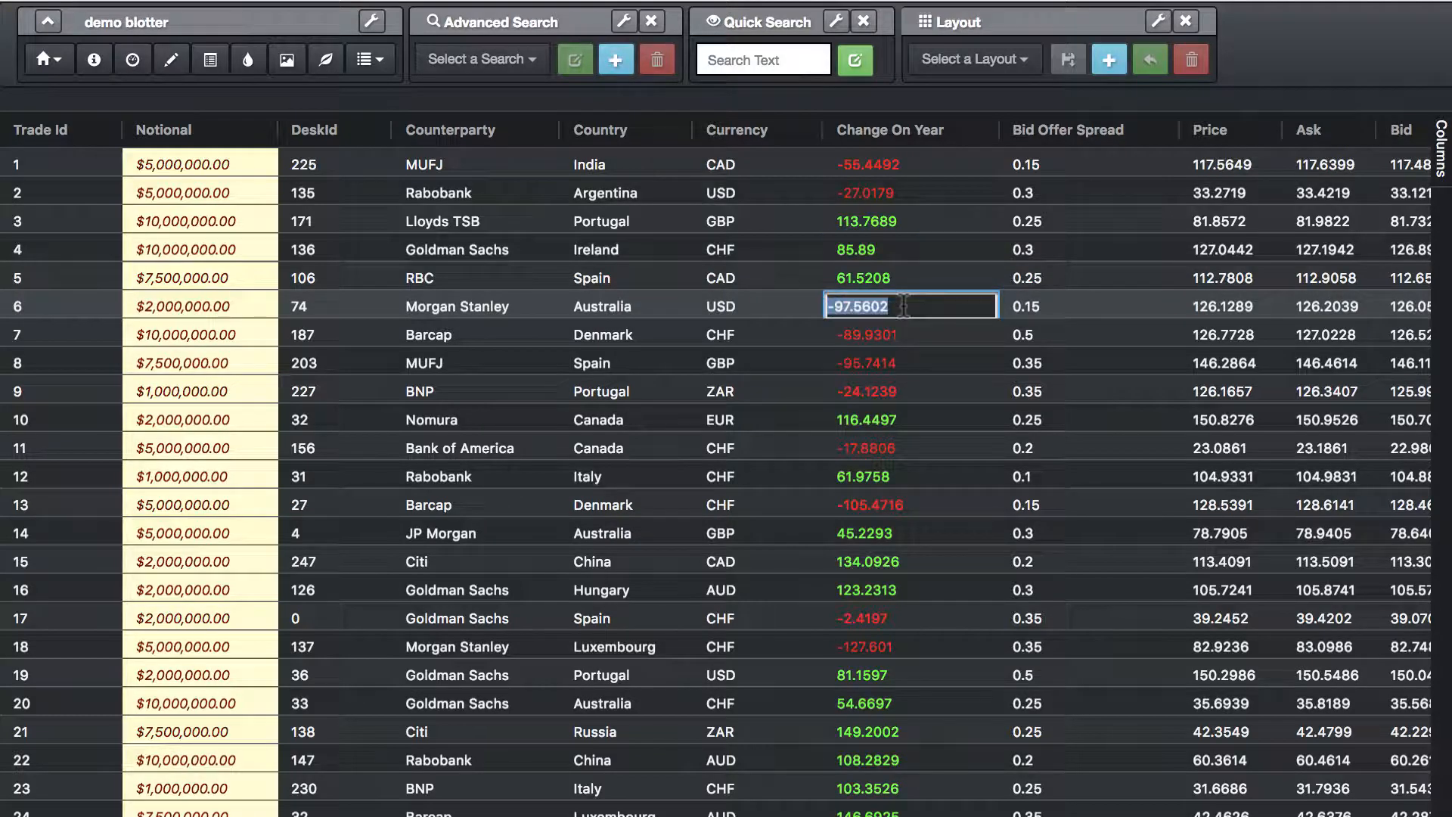
{"action": "type", "text": "80"}
{"action": "key", "text": "Return"}
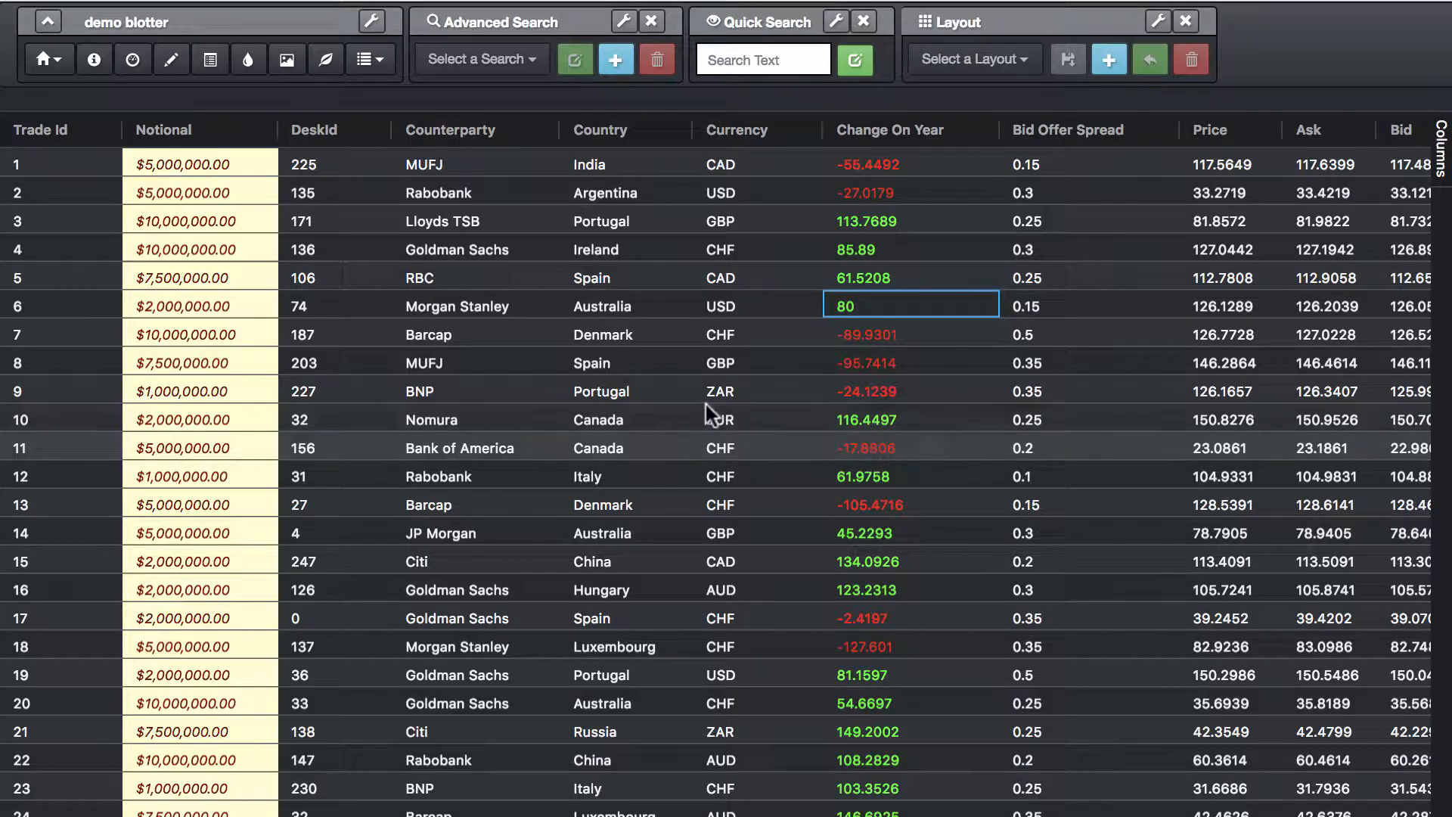
Start a conditional style for the whole row with a cyan back colour and a purple fore colour
{"action": "left_click", "coordinate": [248, 62]}
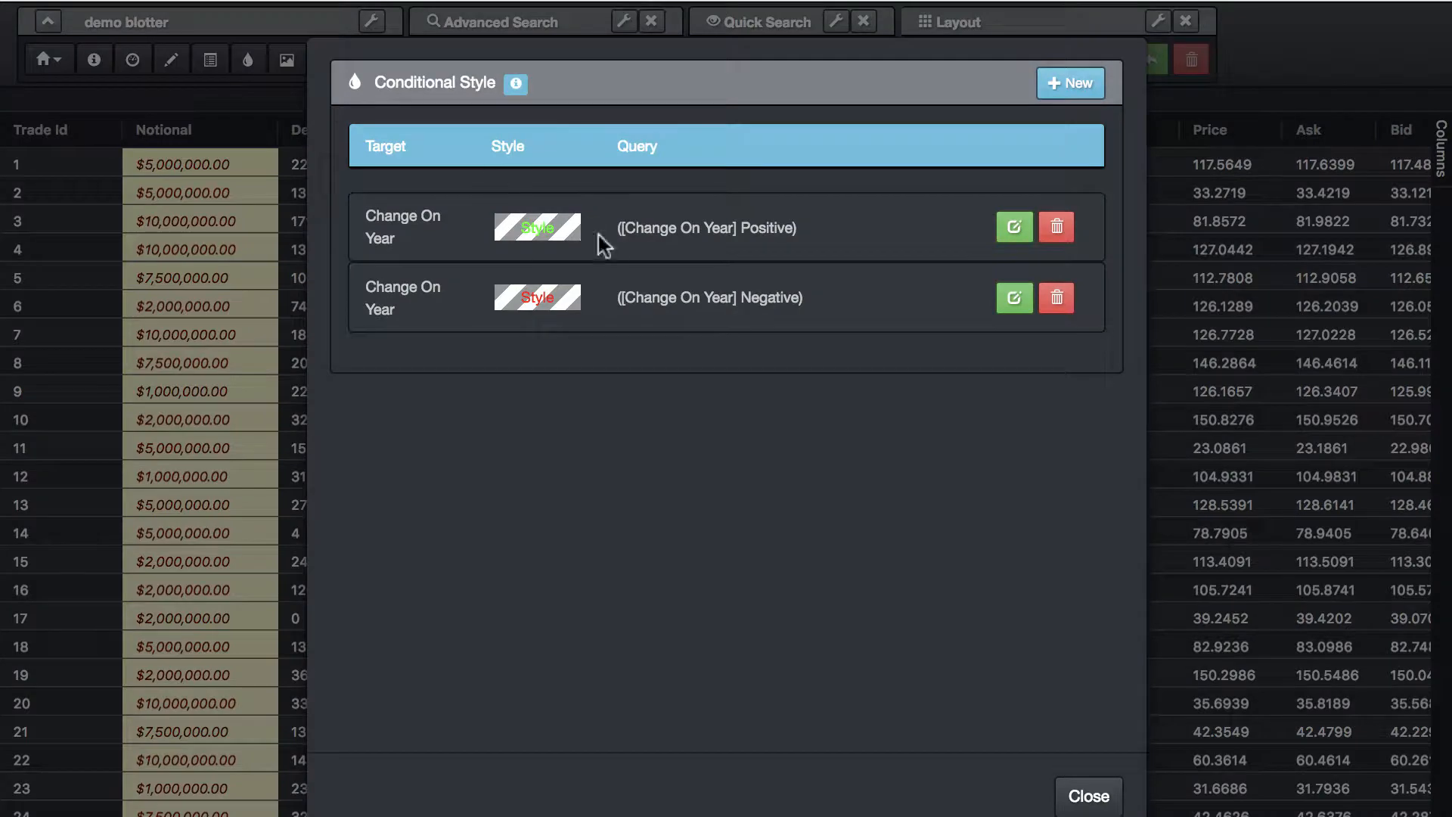
{"action": "left_click", "coordinate": [1071, 83]}
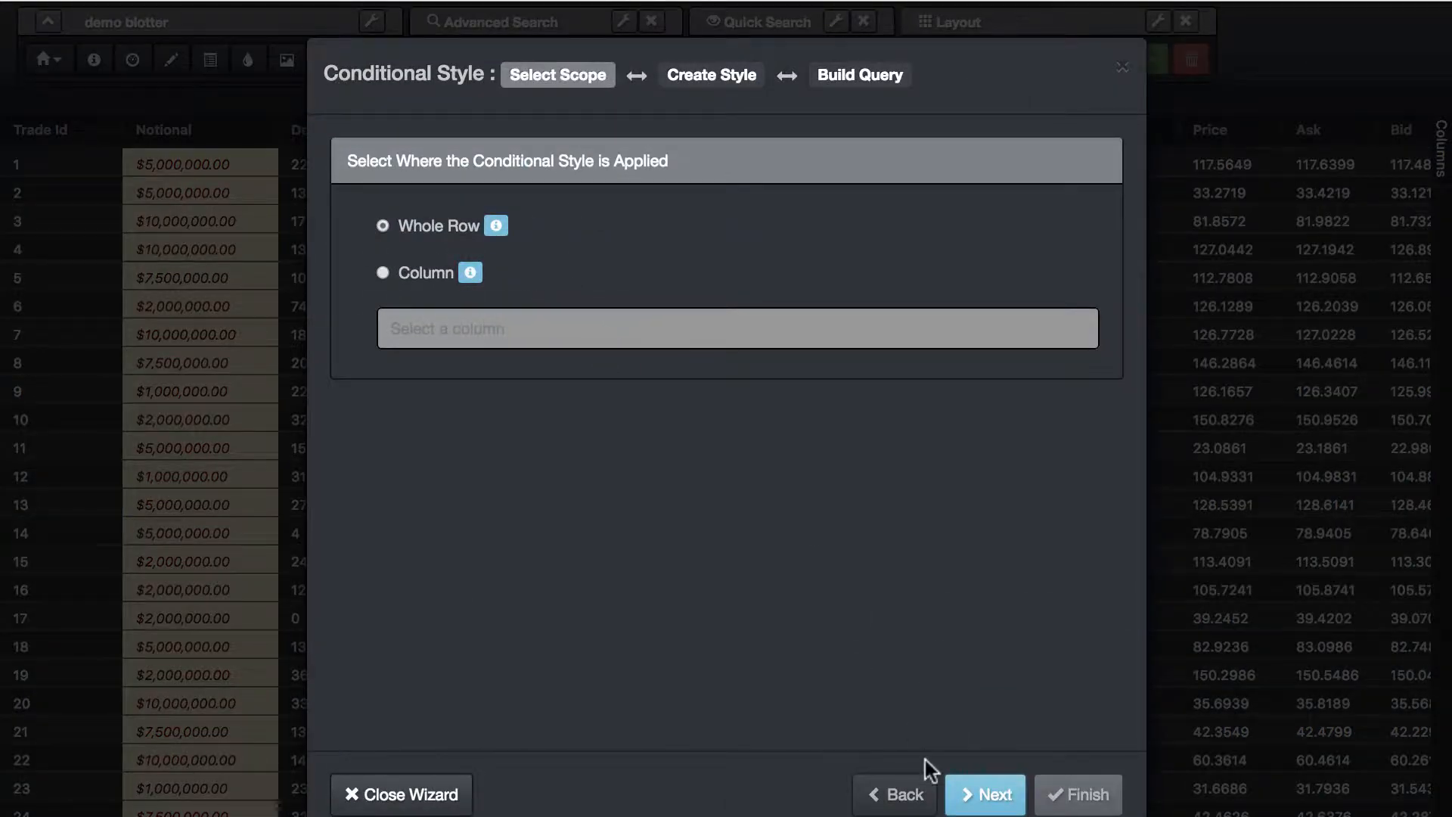
{"action": "left_click", "coordinate": [984, 793]}
{"action": "left_click", "coordinate": [390, 395]}
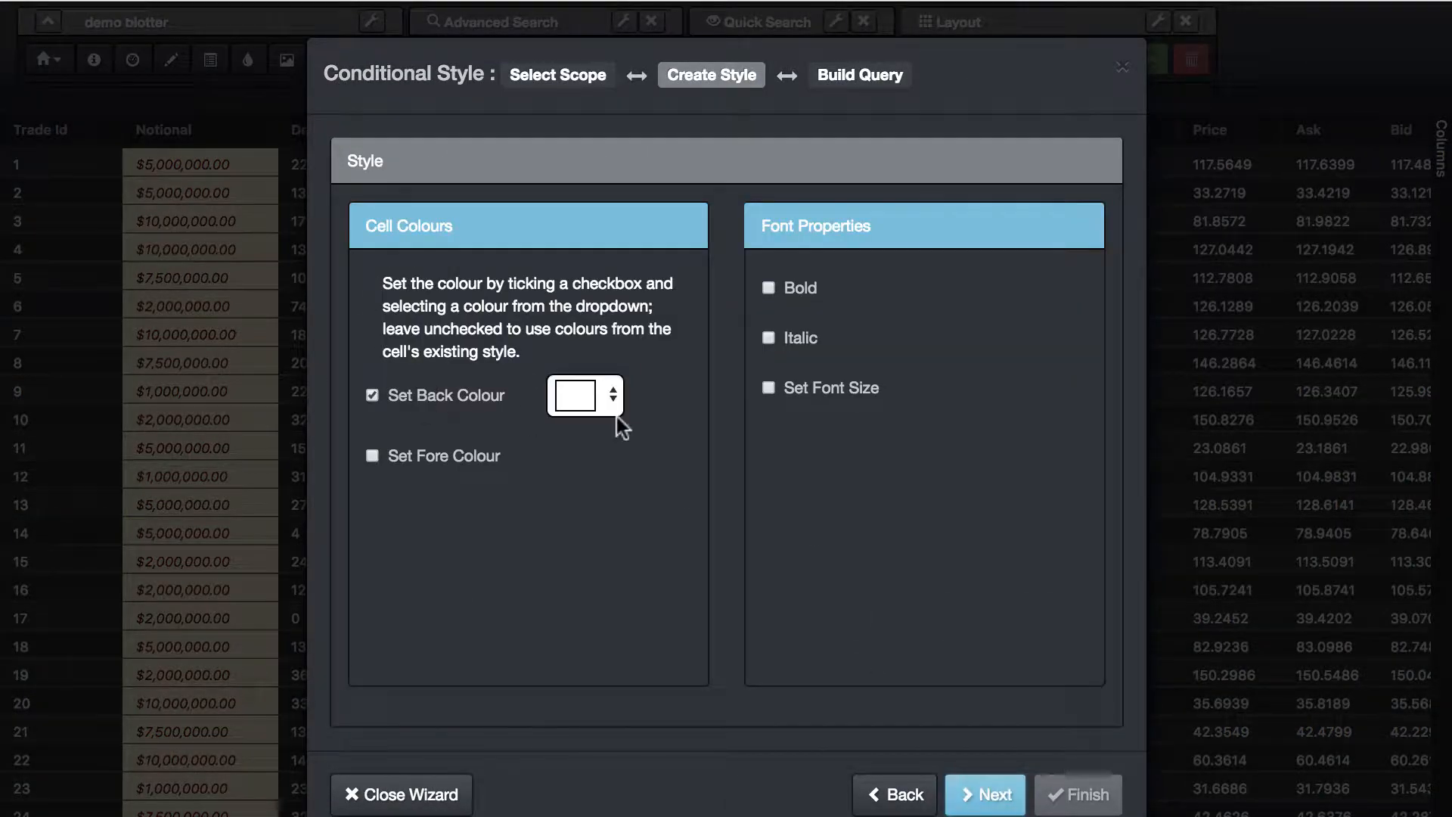
{"action": "left_click", "coordinate": [582, 405]}
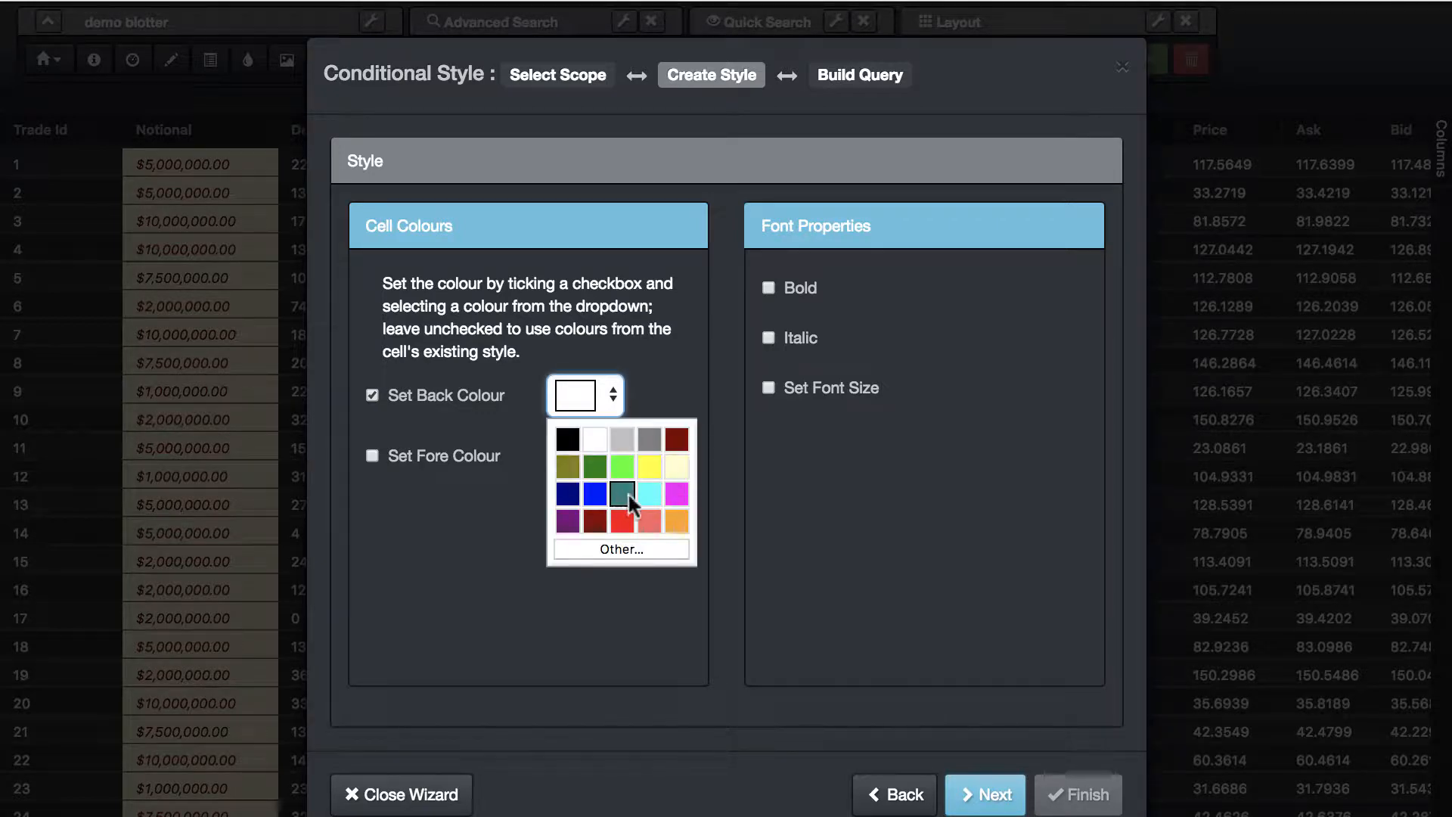
{"action": "left_click", "coordinate": [648, 495]}
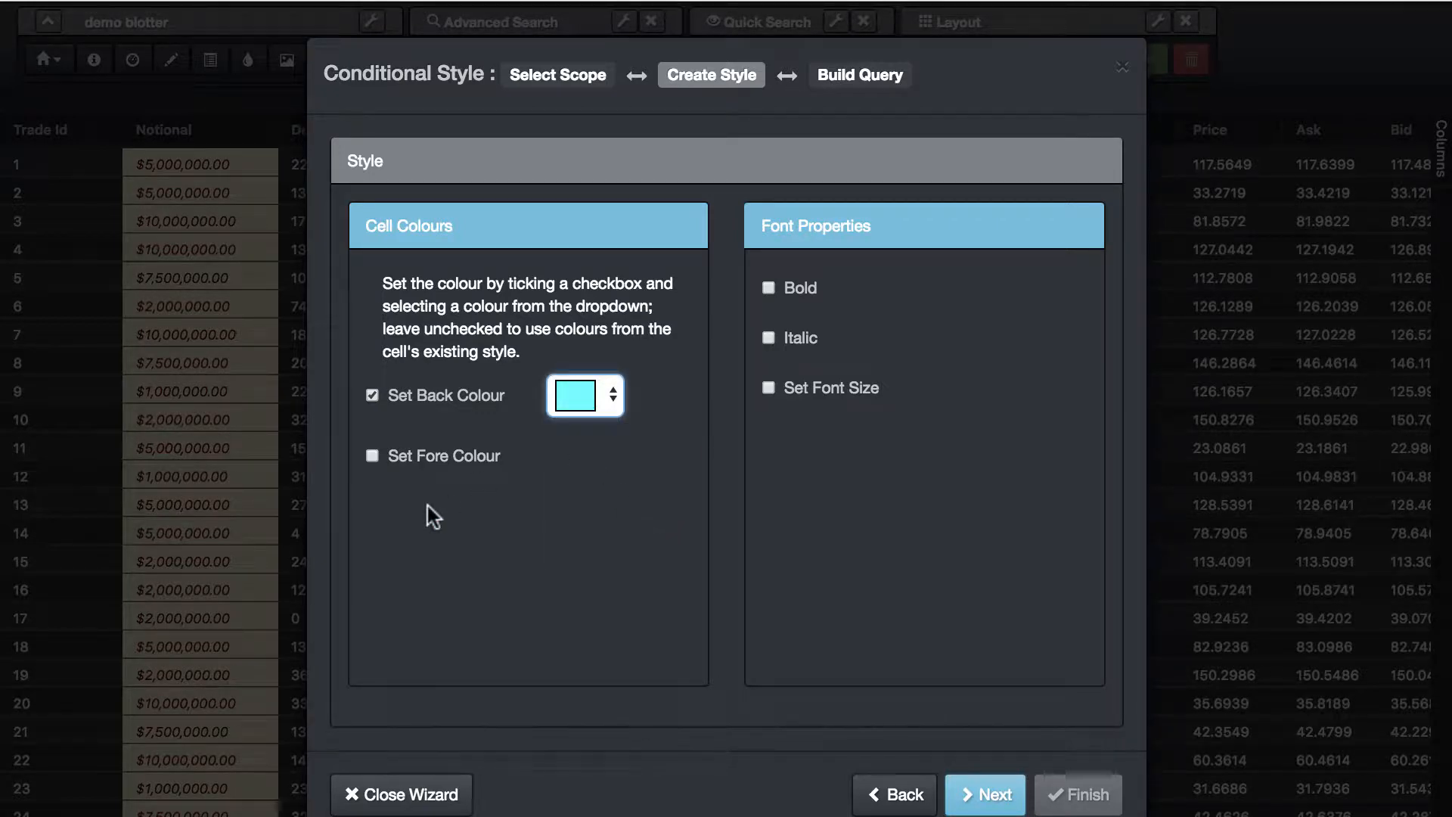
{"action": "left_click", "coordinate": [374, 460]}
{"action": "left_click", "coordinate": [570, 467]}
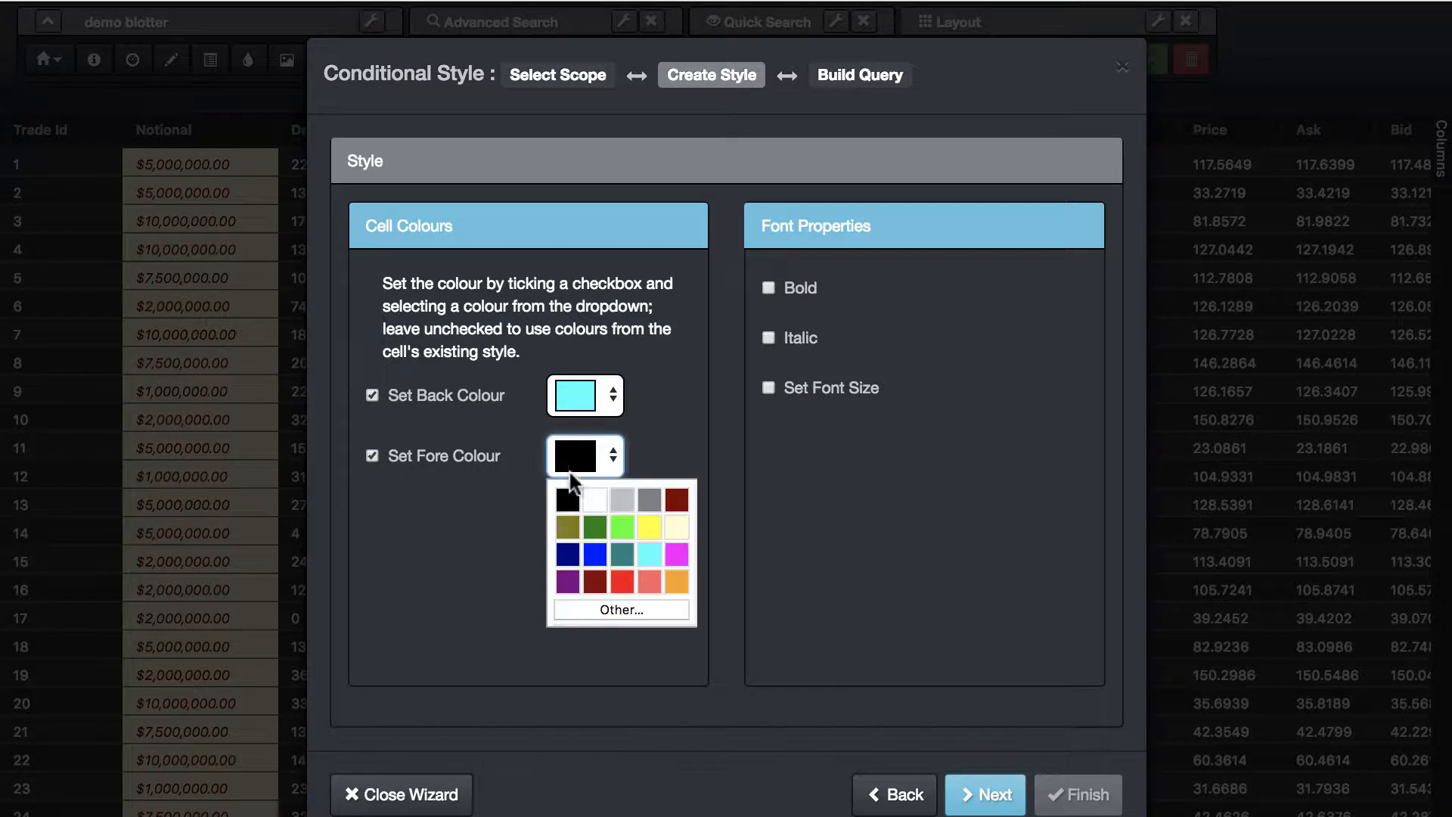
{"action": "left_click", "coordinate": [573, 579]}
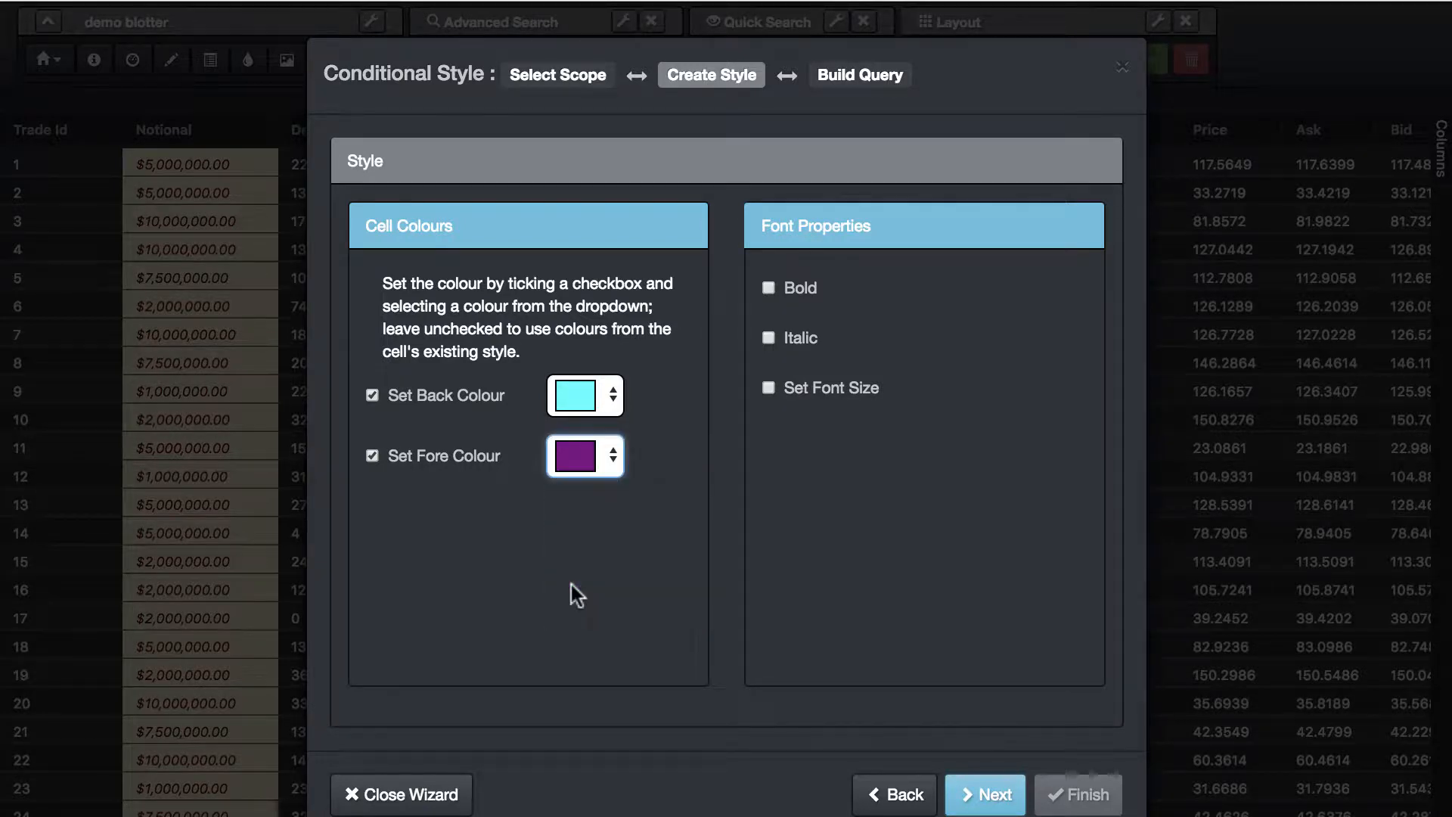
Apply the row style when Counterparty is Credit Suisse, Lloyds TSB, Nomura or Rabobank, and finish the conditional style
{"action": "left_click", "coordinate": [984, 794]}
{"action": "left_click", "coordinate": [487, 393]}
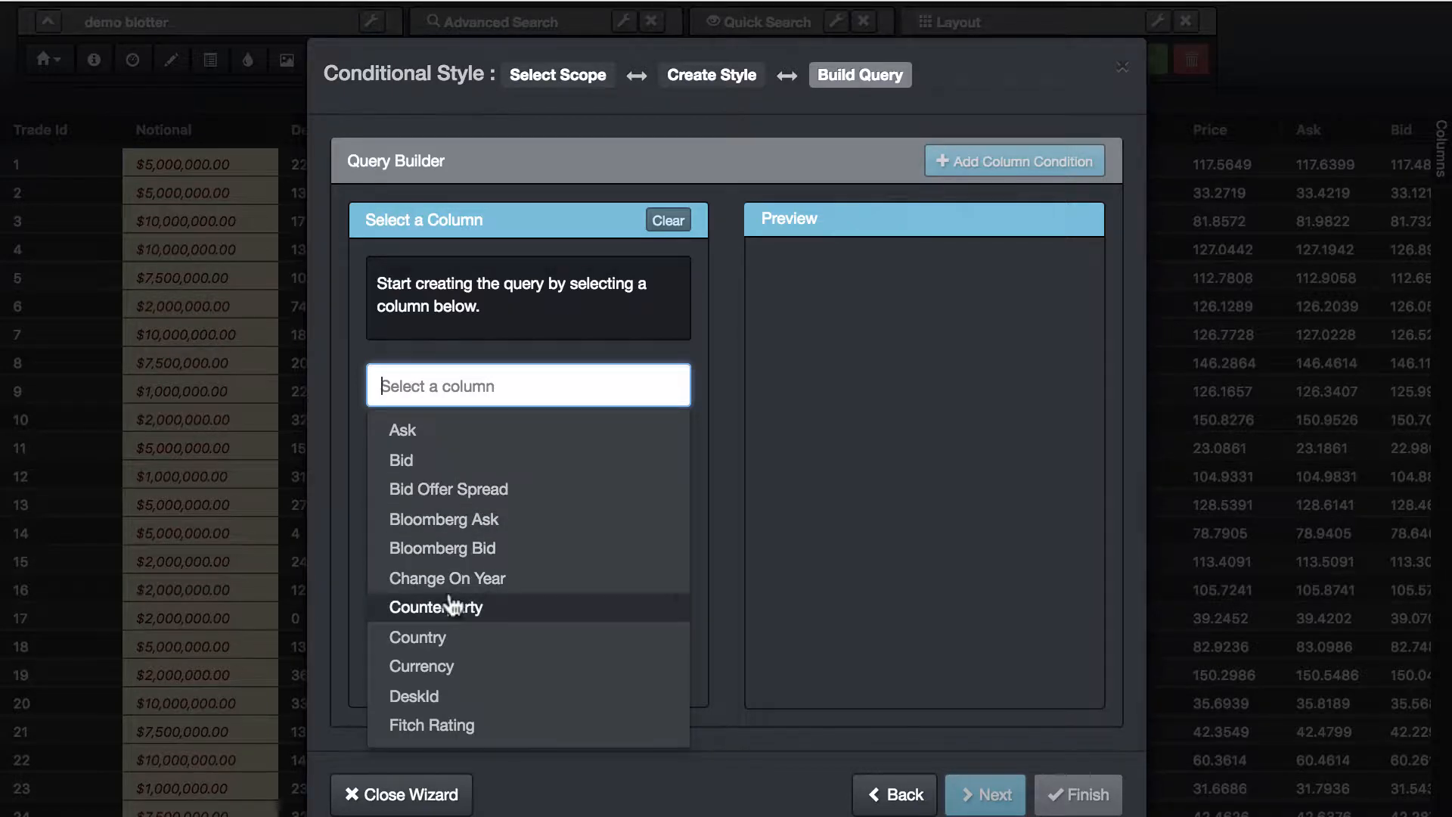
{"action": "scroll", "coordinate": [446, 605], "scroll_direction": "down", "scroll_amount": 2}
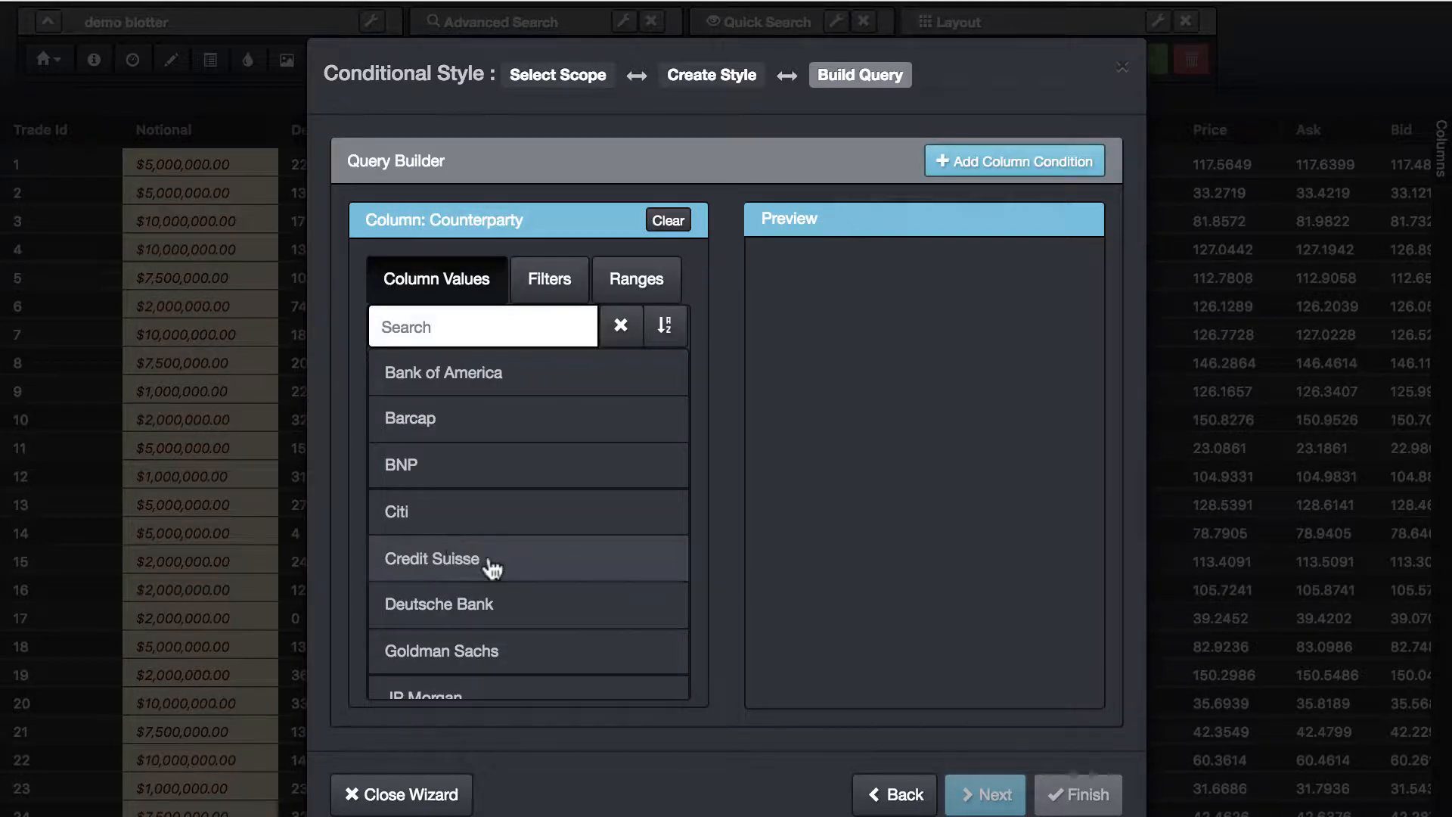
{"action": "left_click", "coordinate": [490, 563]}
{"action": "scroll", "coordinate": [509, 598], "scroll_direction": "down", "scroll_amount": 2}
{"action": "left_click", "coordinate": [516, 599]}
{"action": "scroll", "coordinate": [516, 601], "scroll_direction": "down", "scroll_amount": 2}
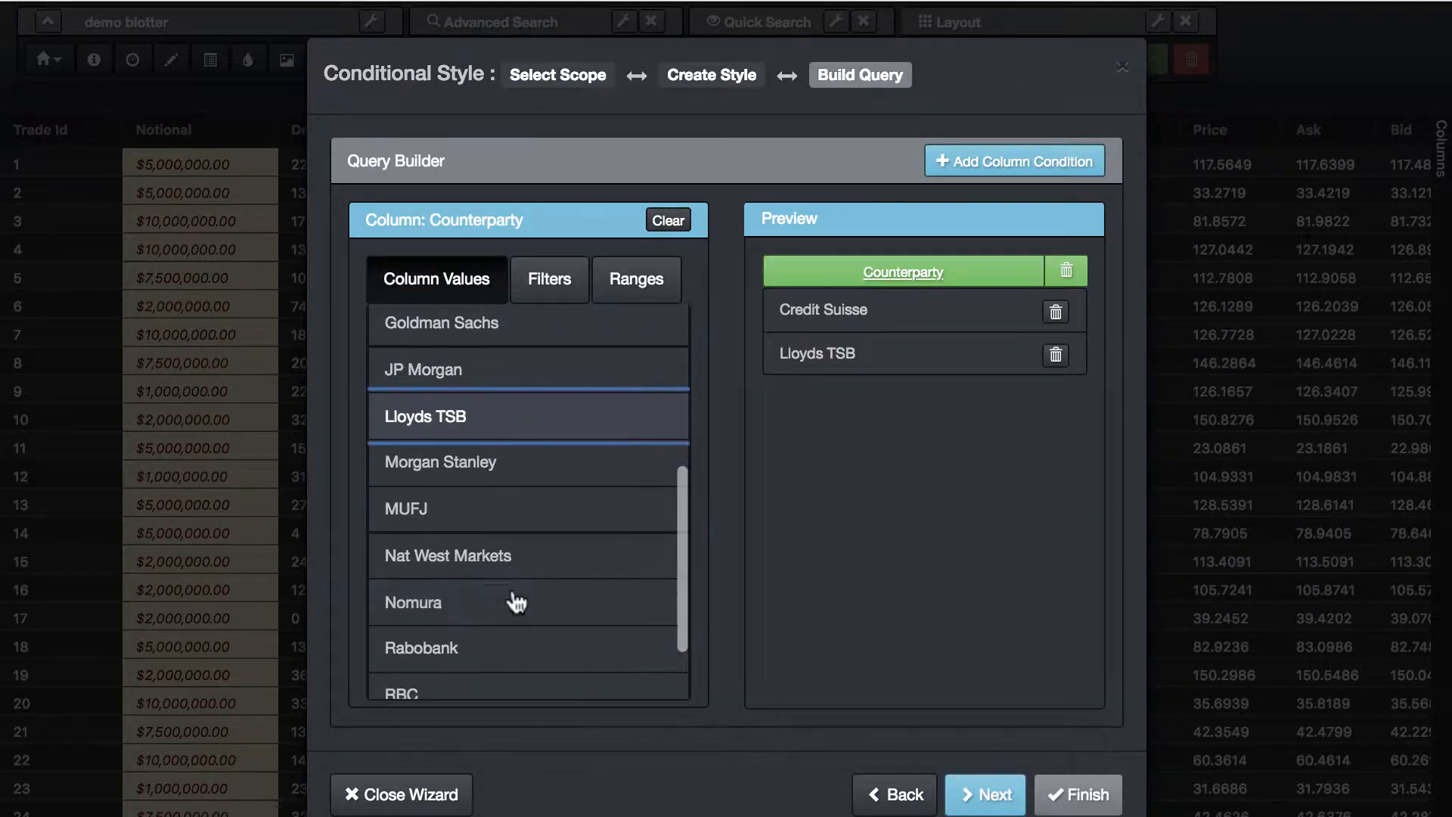
{"action": "left_click", "coordinate": [512, 601]}
{"action": "left_click", "coordinate": [515, 649]}
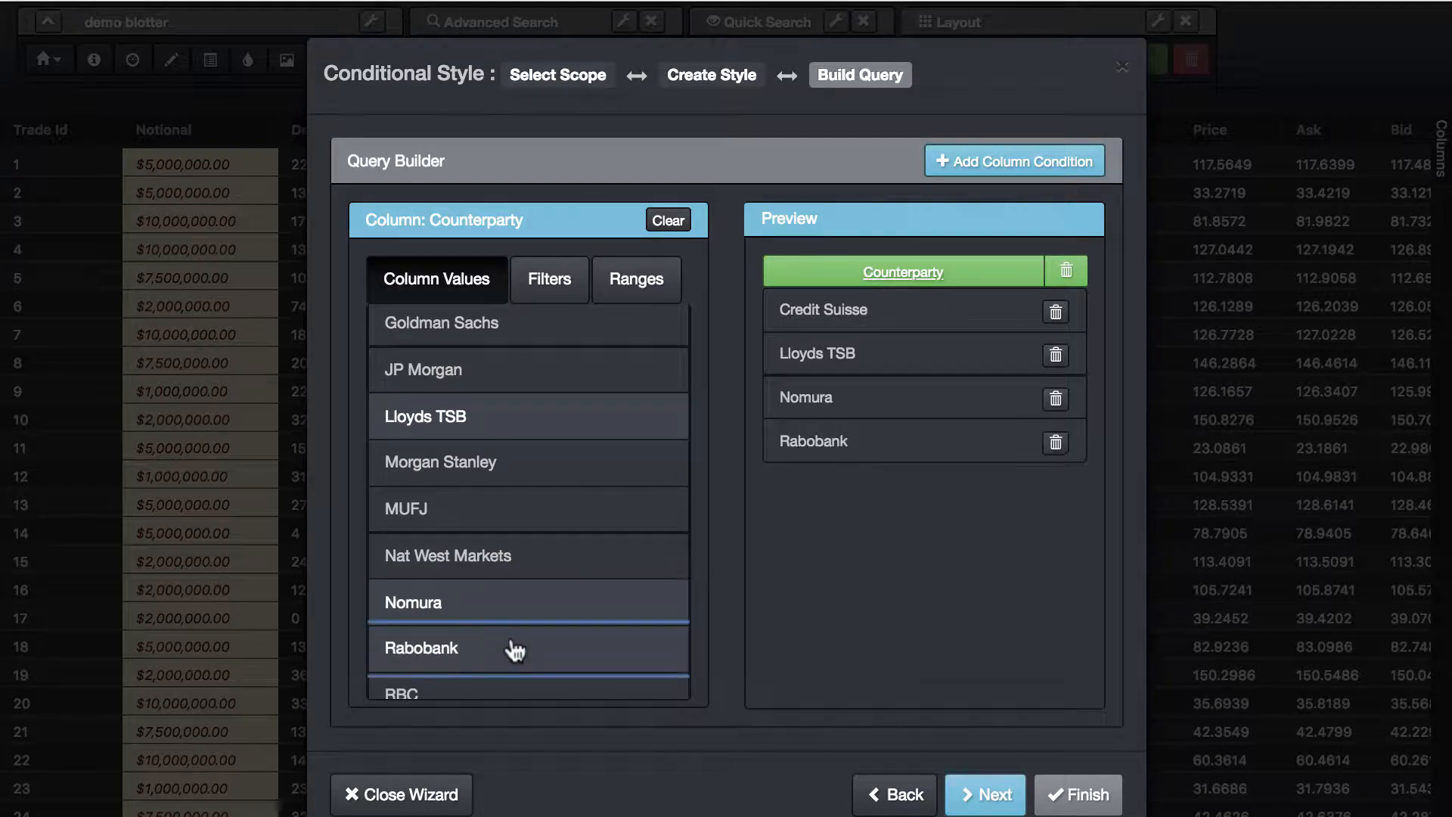
{"action": "left_click", "coordinate": [989, 794]}
{"action": "left_click", "coordinate": [1070, 798]}
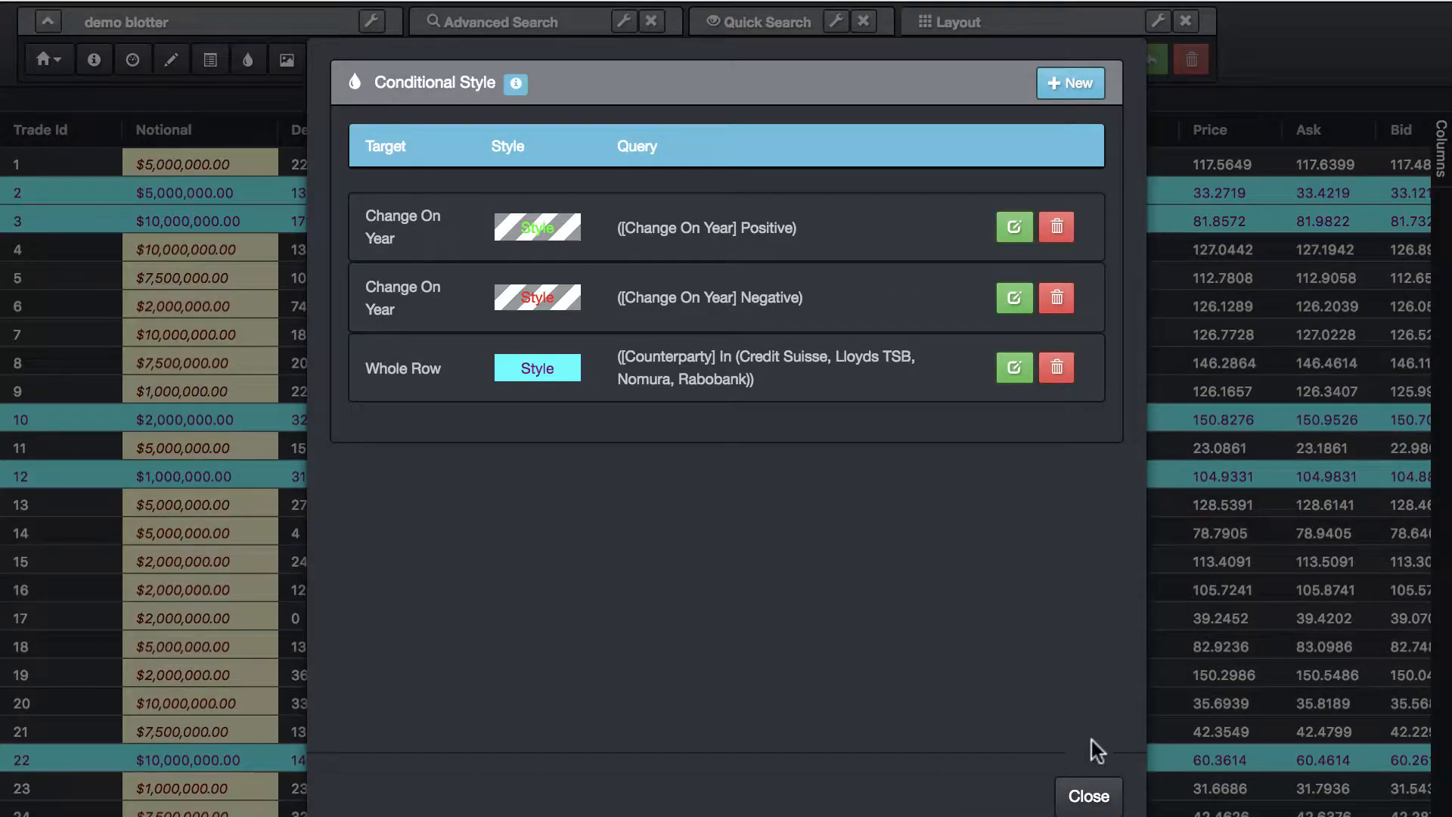
{"action": "left_click", "coordinate": [1089, 796]}
{"action": "scroll", "coordinate": [828, 534], "scroll_direction": "down", "scroll_amount": 10}
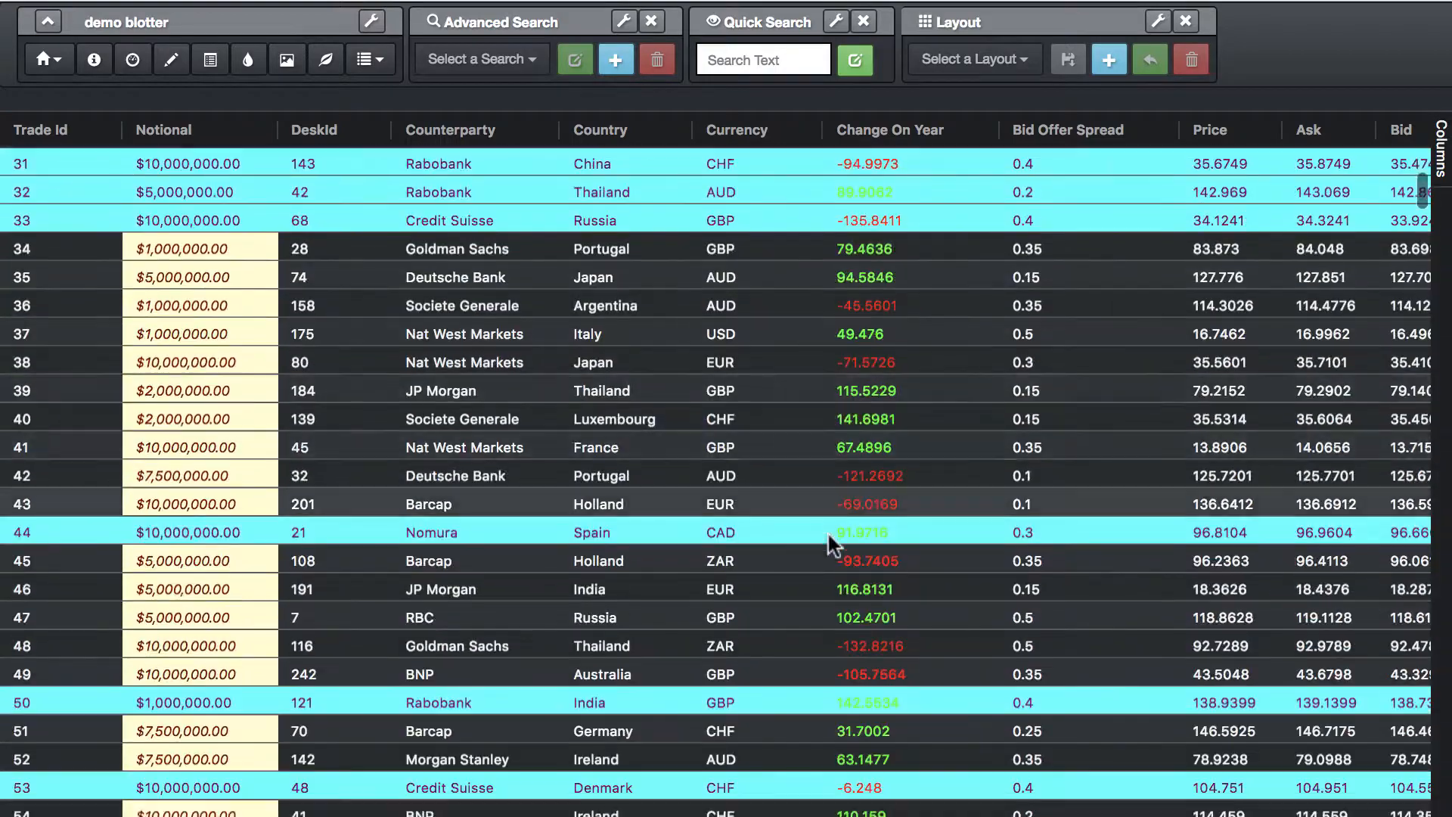
{"action": "scroll", "coordinate": [828, 534], "scroll_direction": "up", "scroll_amount": 10}
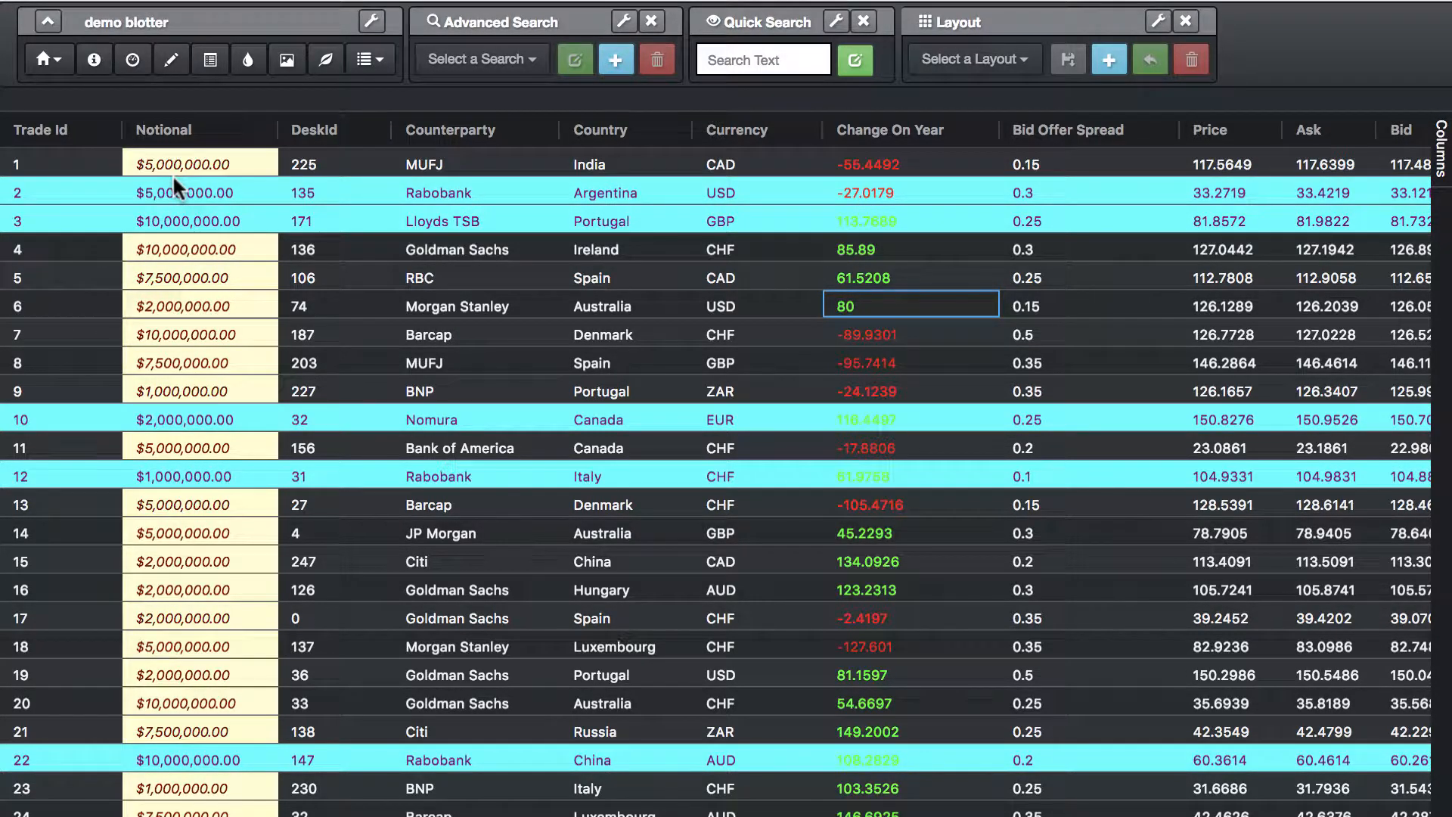
{"action": "scroll", "coordinate": [222, 253], "scroll_direction": "down", "scroll_amount": 5}
{"action": "scroll", "coordinate": [222, 253], "scroll_direction": "up", "scroll_amount": 2}
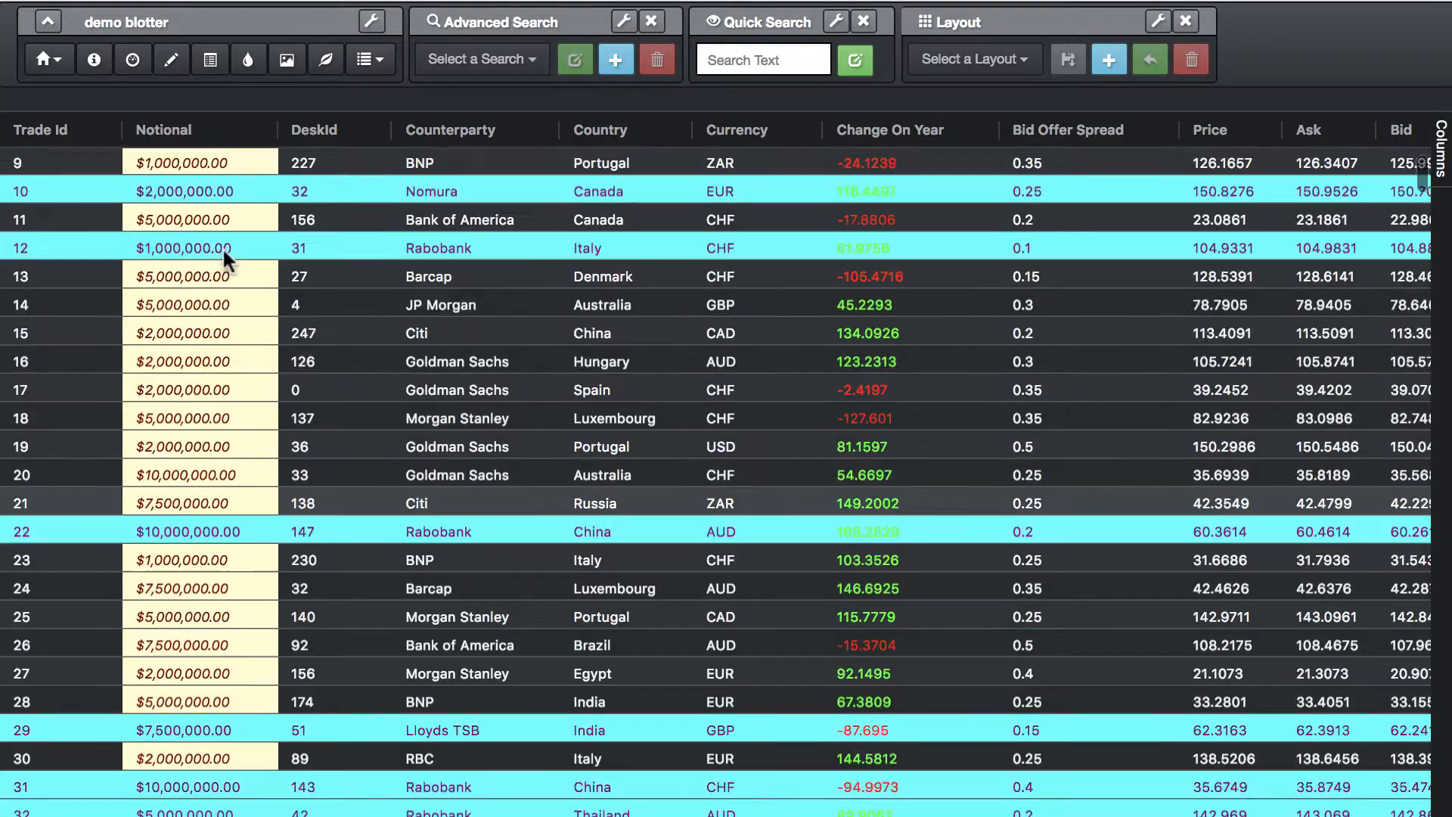
{"action": "scroll", "coordinate": [222, 246], "scroll_direction": "up", "scroll_amount": 3}
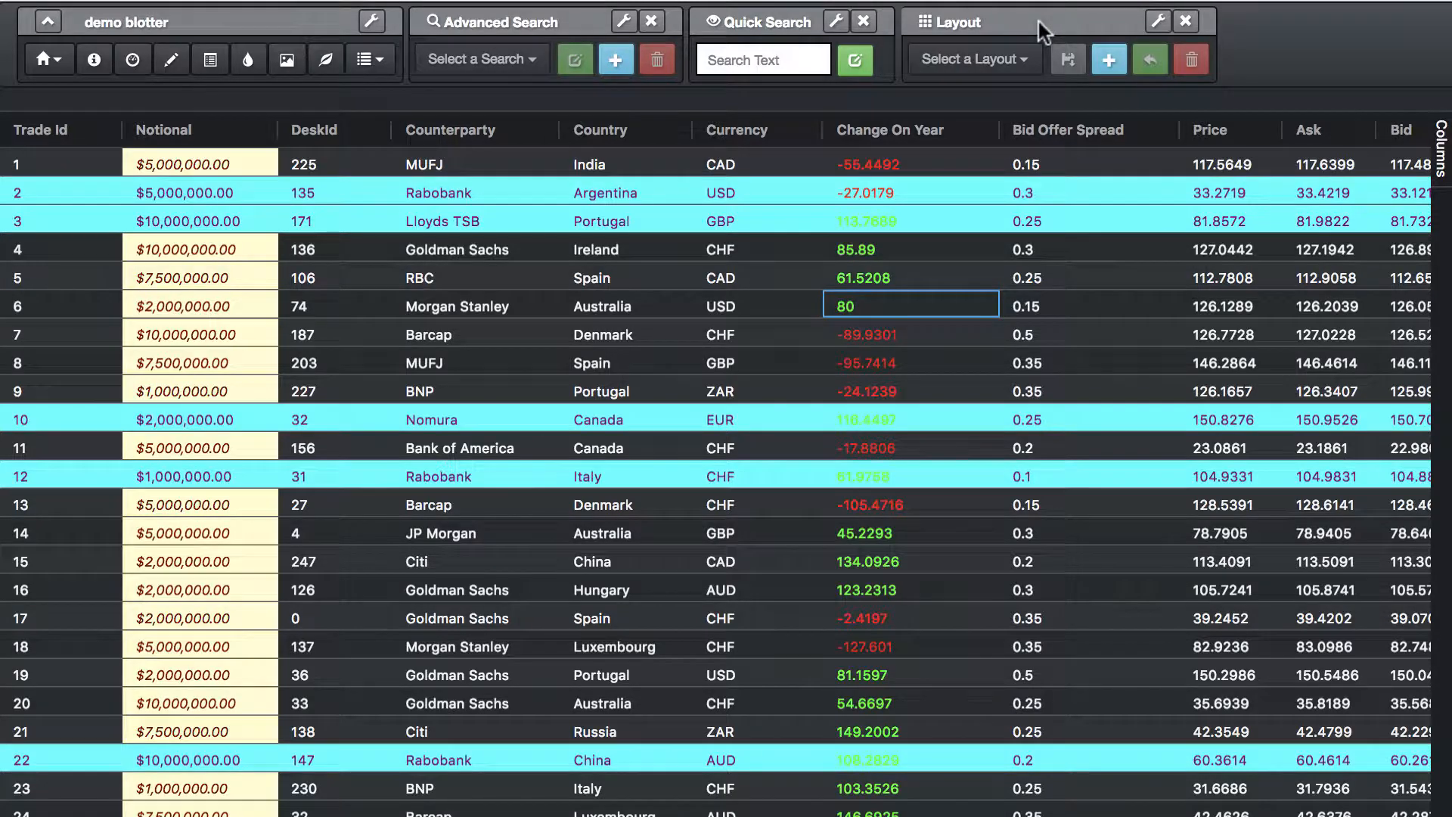
Make Bid Offer Spread the first visible column using the Column Chooser
{"action": "left_click", "coordinate": [207, 62]}
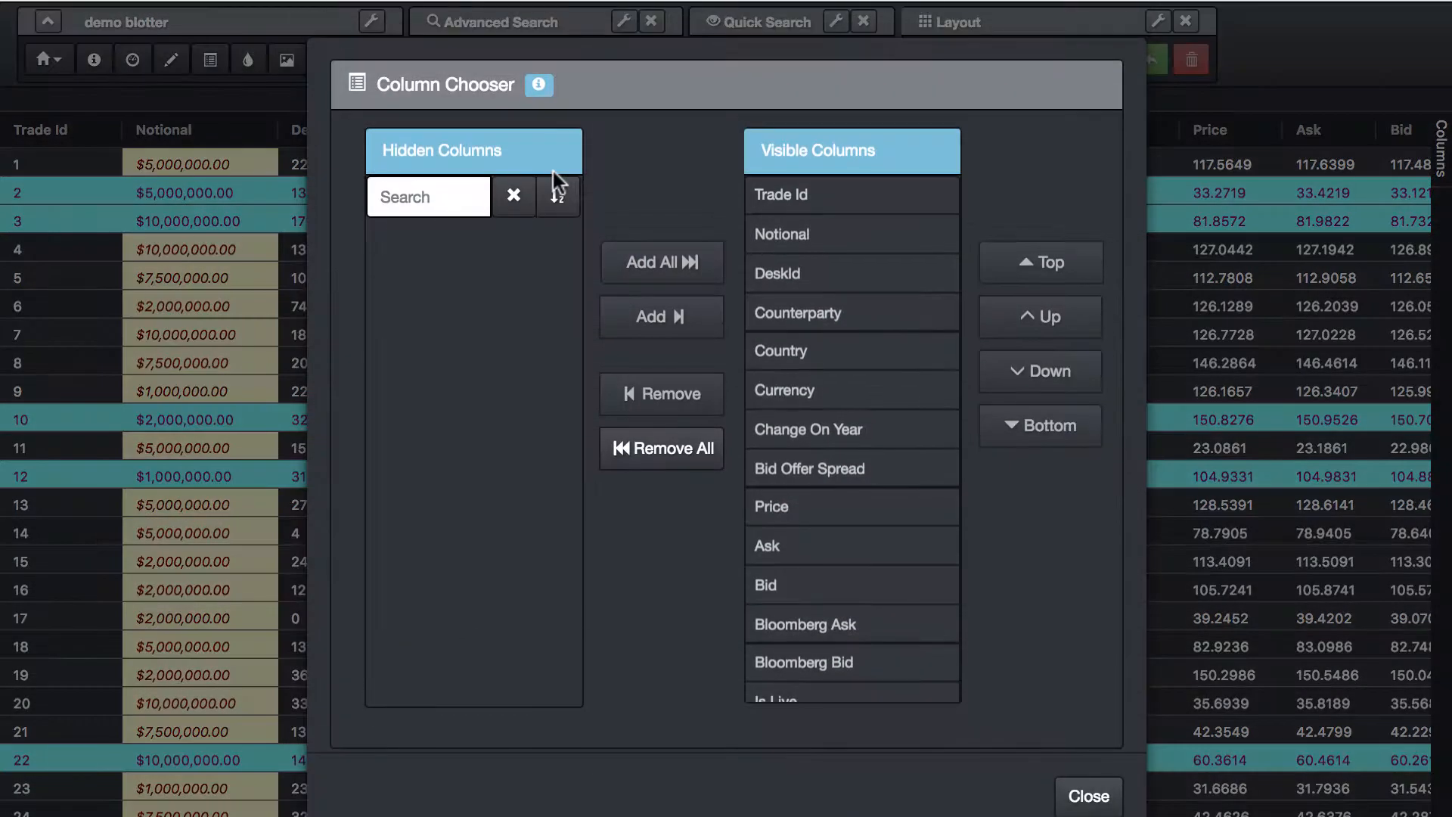
{"action": "left_click", "coordinate": [850, 474]}
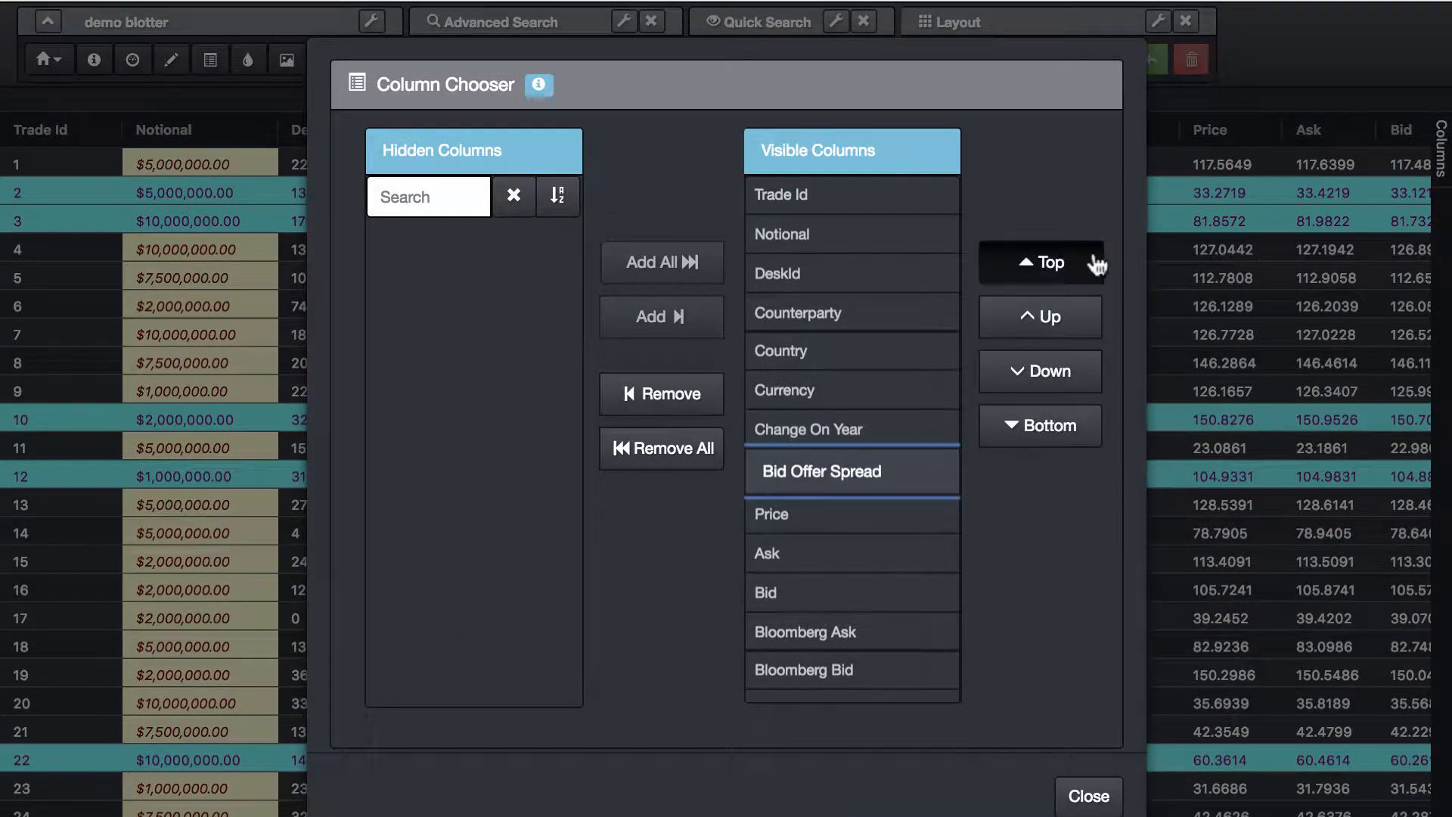
{"action": "left_click", "coordinate": [1081, 266]}
Move the DeskId and Country columns up three places each in the visible column order
{"action": "left_click", "coordinate": [817, 329]}
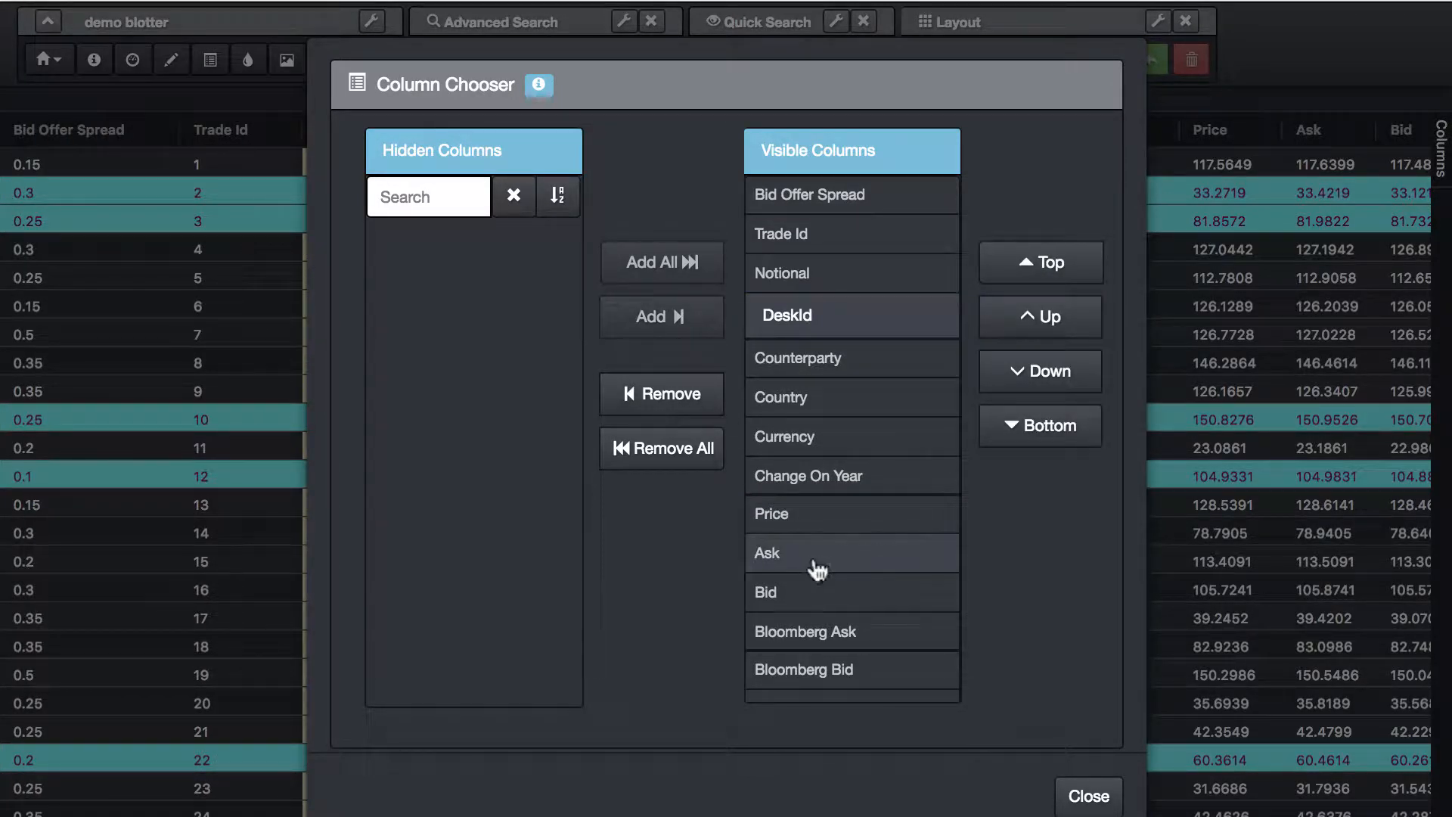
{"action": "left_click", "coordinate": [823, 408]}
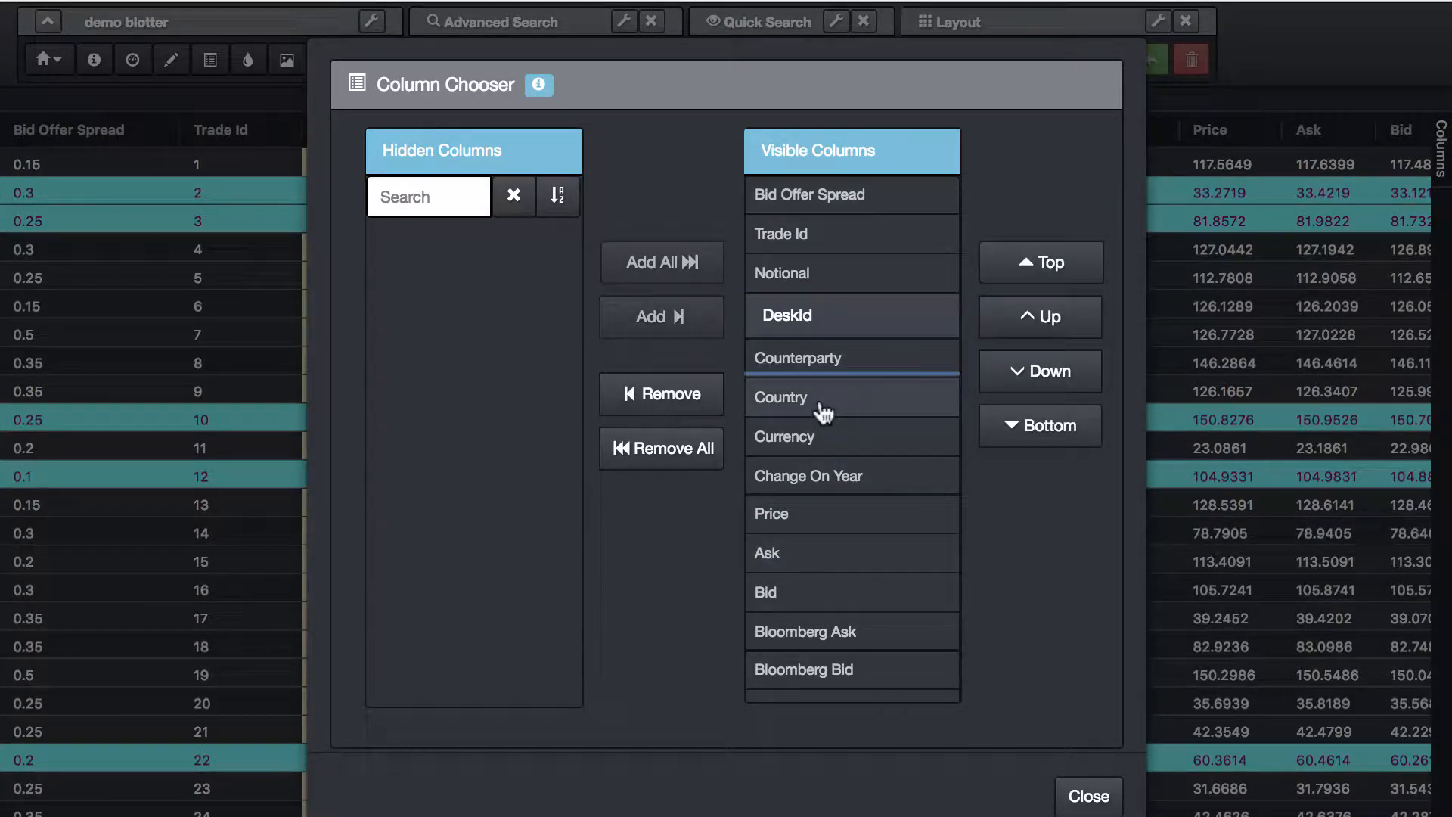
{"action": "left_click", "coordinate": [1051, 325]}
{"action": "double_click", "coordinate": [1055, 325]}
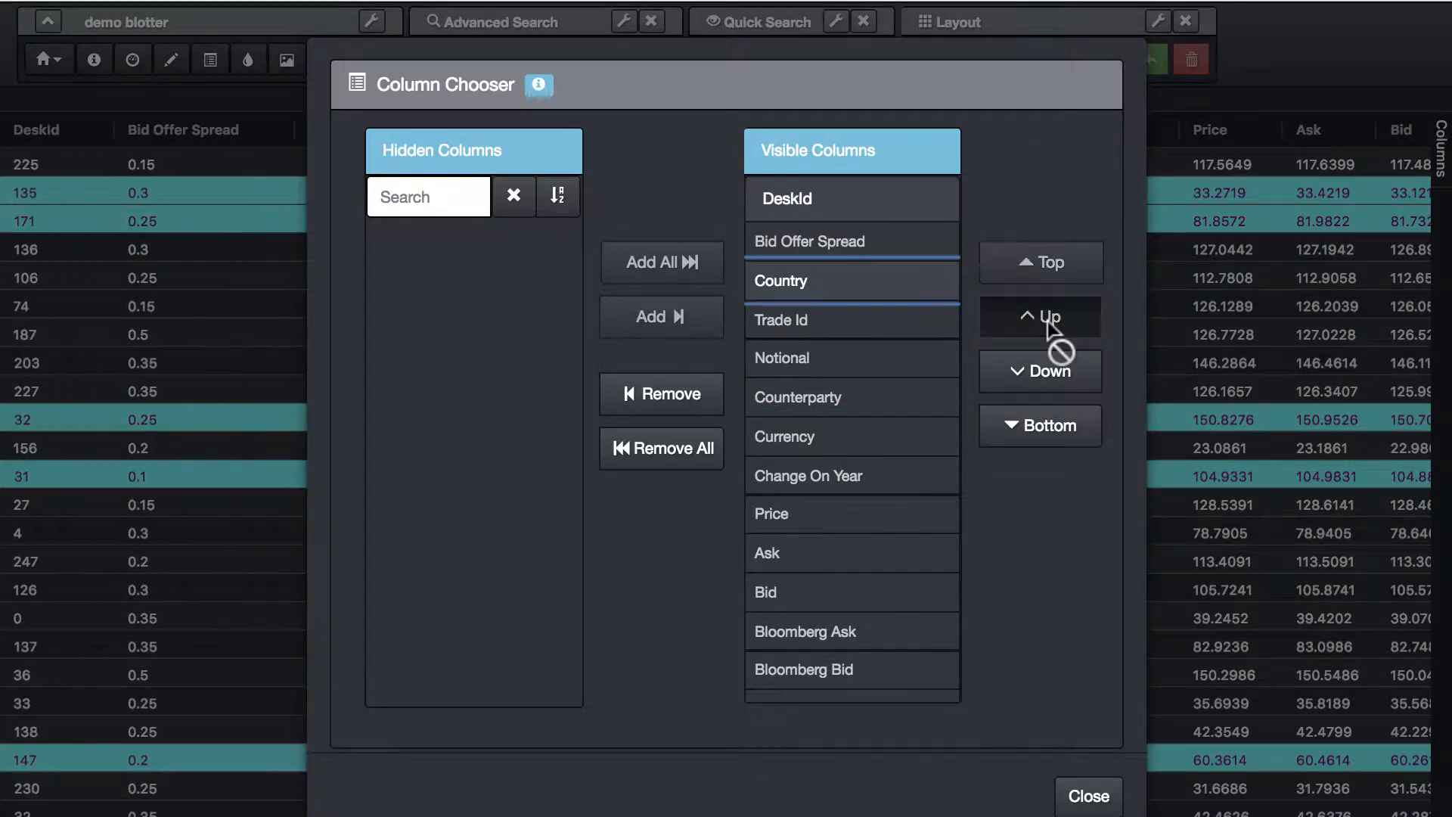
{"action": "left_click", "coordinate": [1068, 809]}
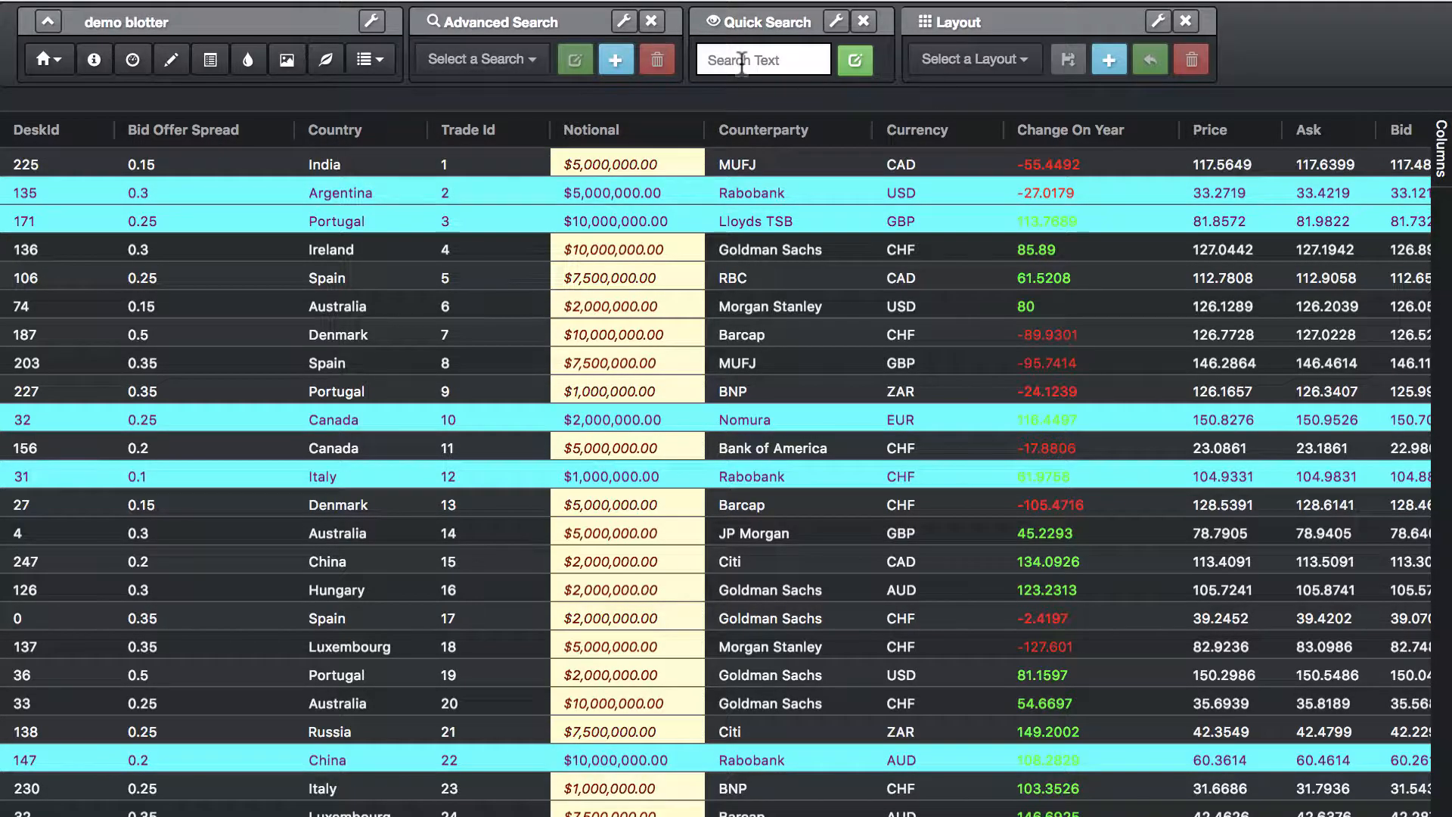
Create a layout named layout1 by copying the current grid setup
{"action": "left_click", "coordinate": [1110, 68]}
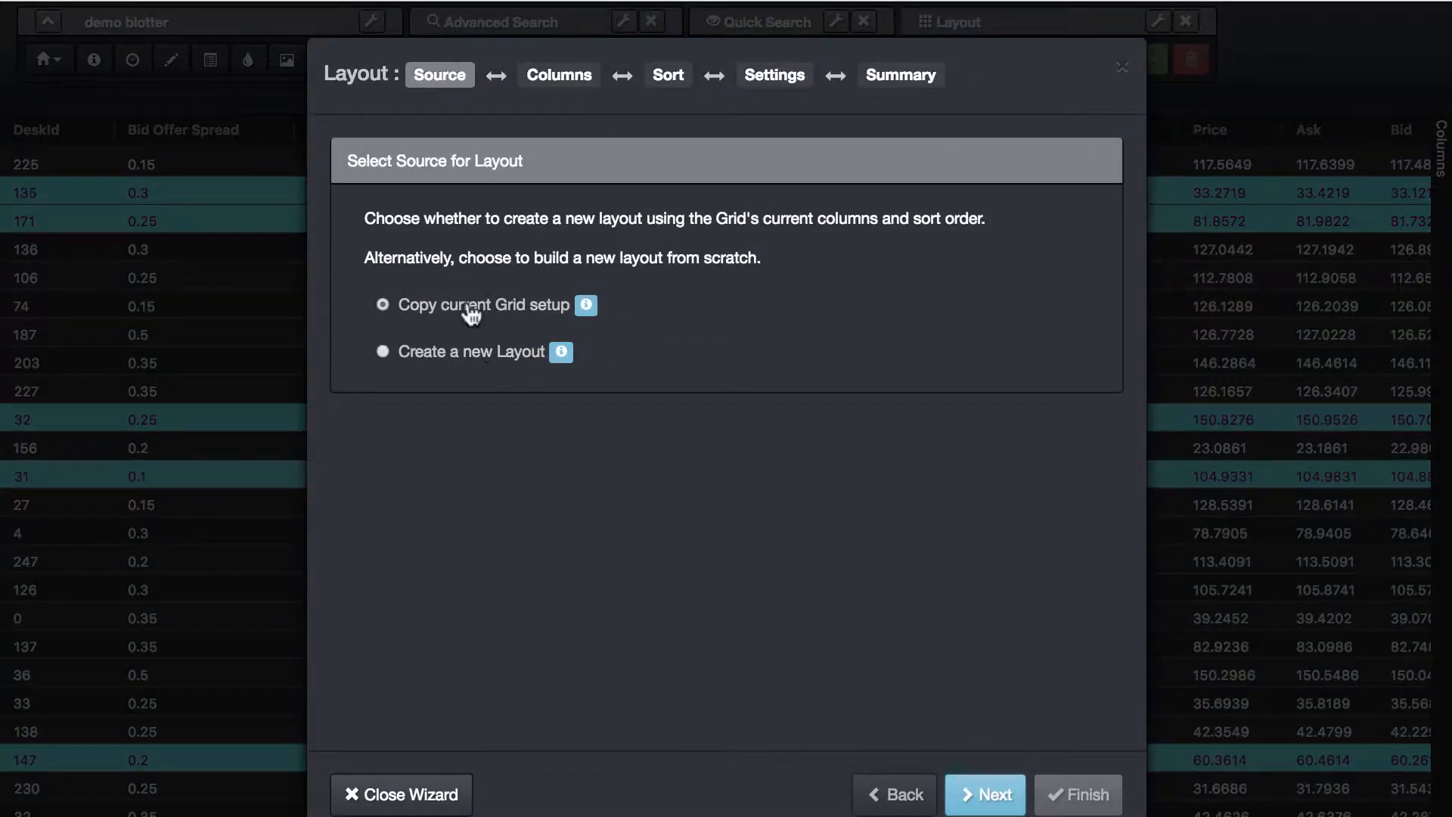
{"action": "left_click", "coordinate": [970, 791]}
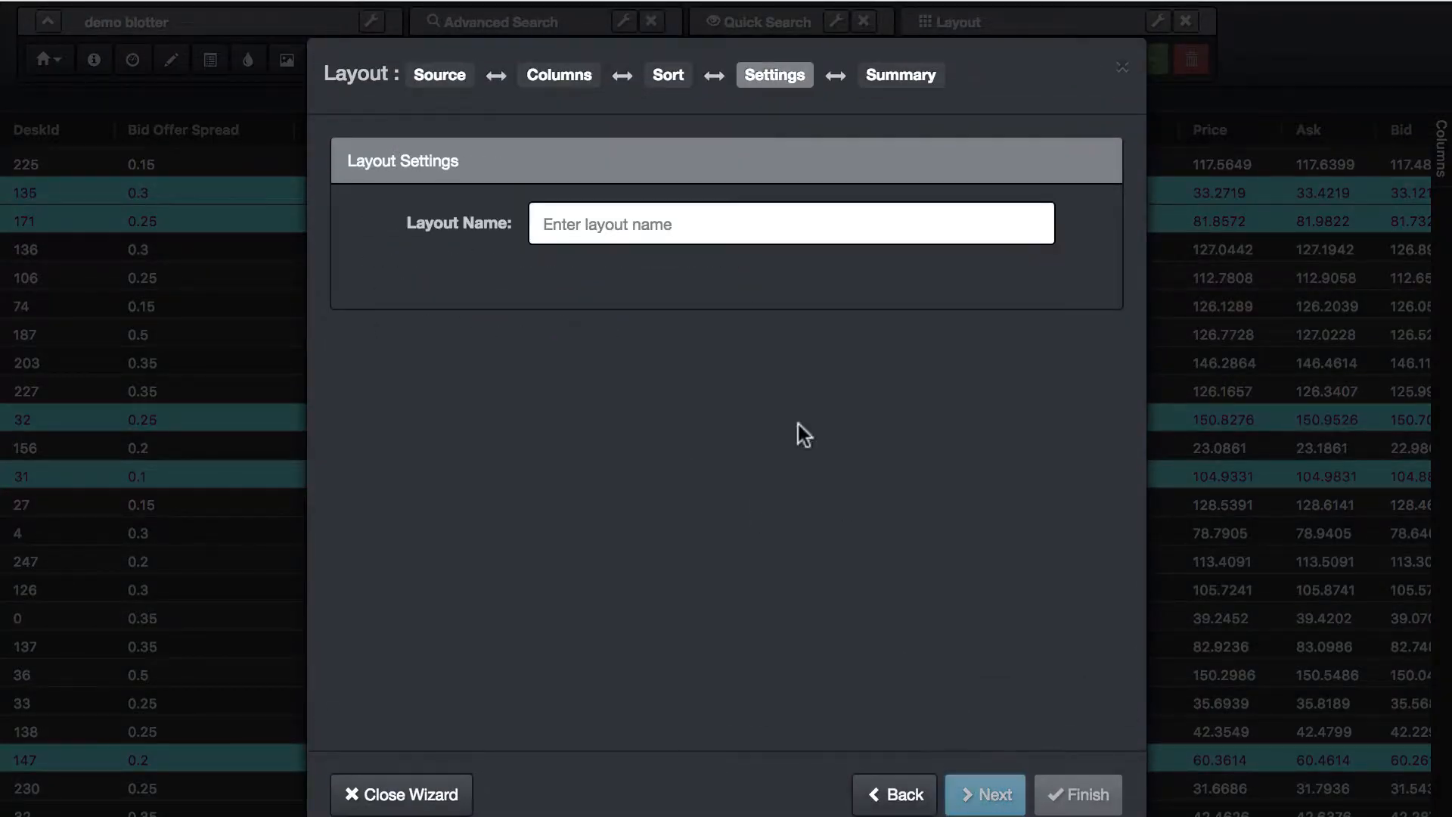
{"action": "left_click", "coordinate": [714, 231]}
{"action": "type", "text": "layout1"}
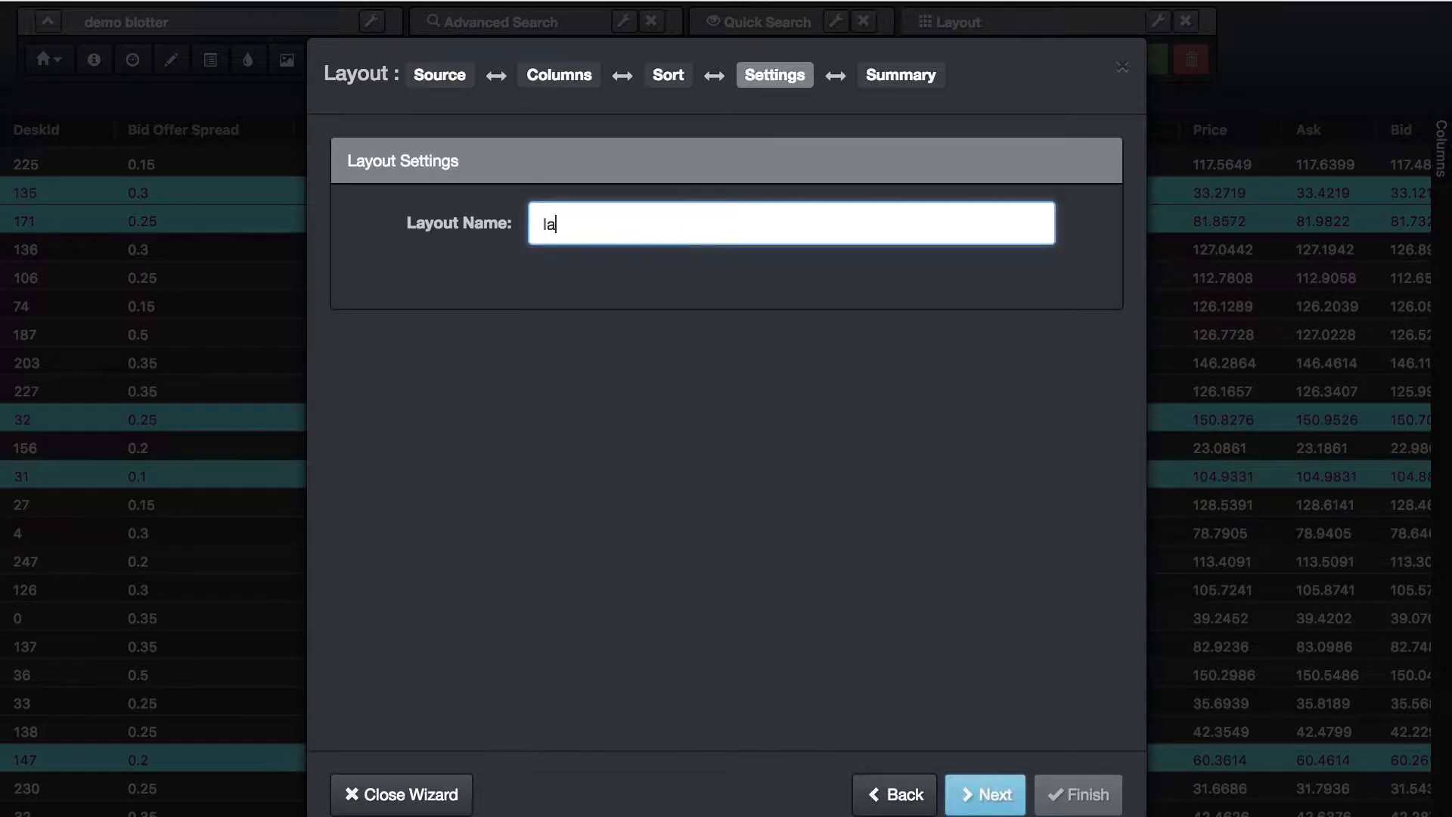
{"action": "left_click", "coordinate": [987, 791]}
{"action": "left_click", "coordinate": [1075, 801]}
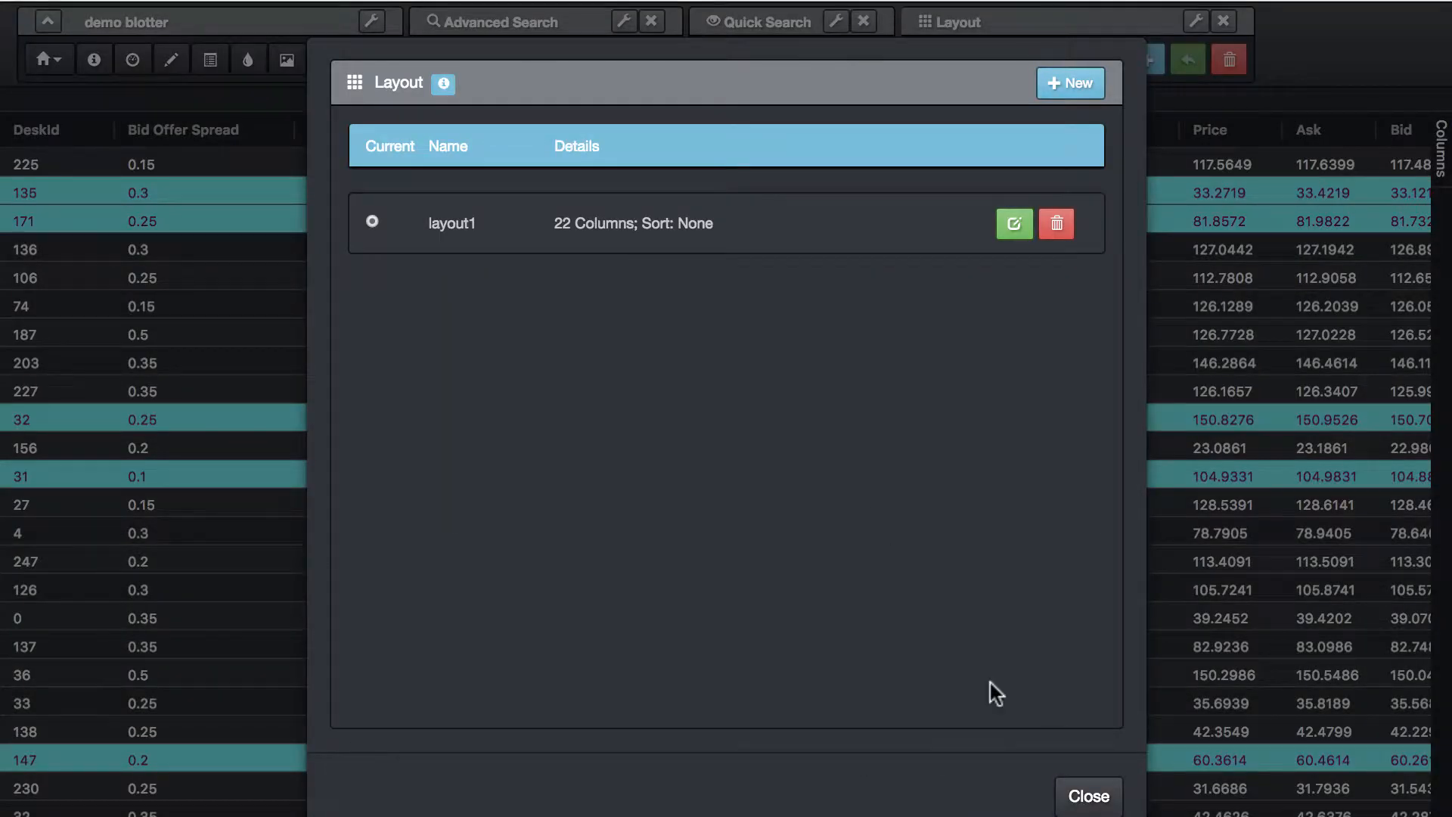
Clear the current layout selection and start creating a new layout from scratch
{"action": "left_click", "coordinate": [1089, 795]}
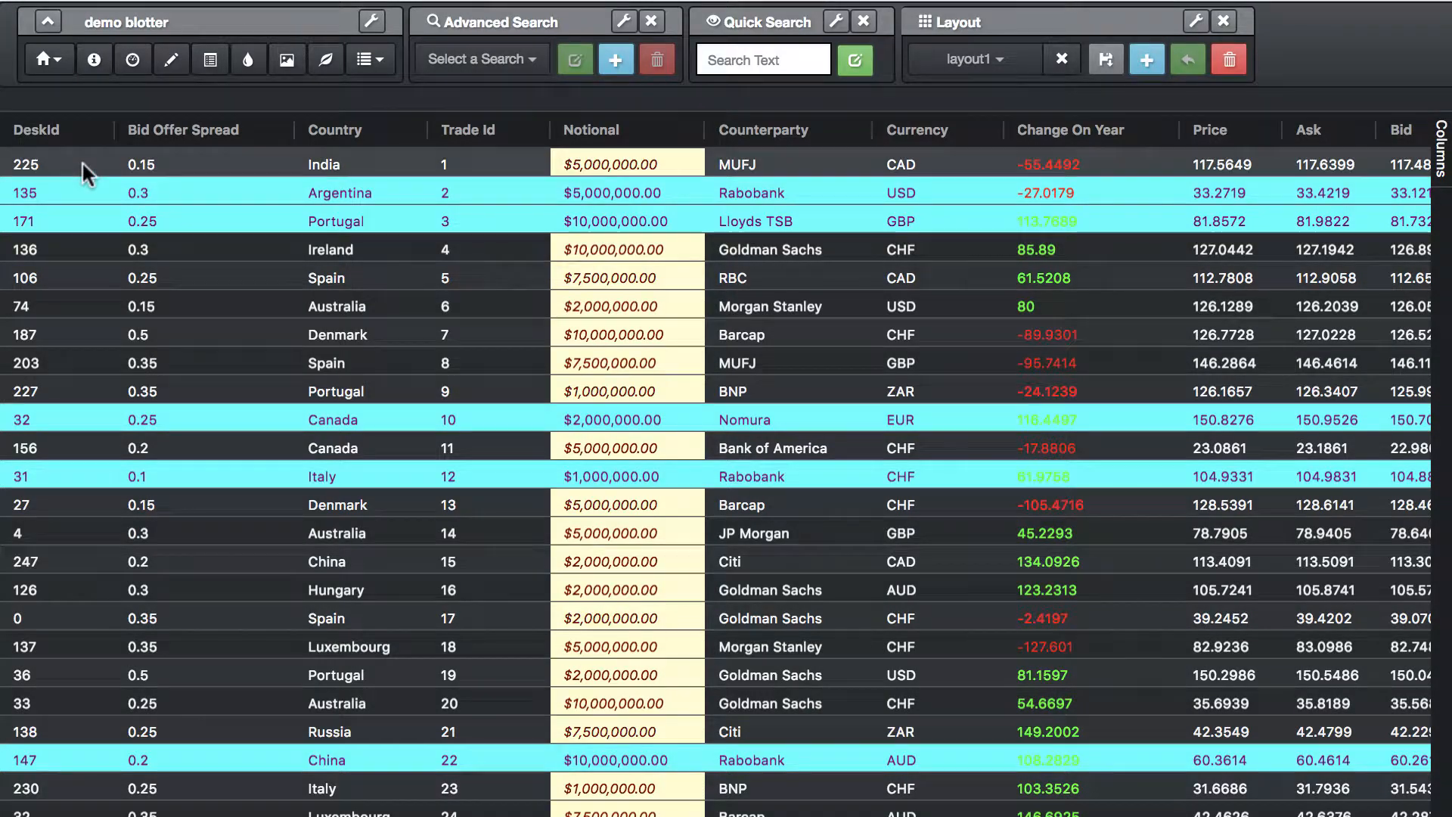
{"action": "left_click", "coordinate": [1063, 67]}
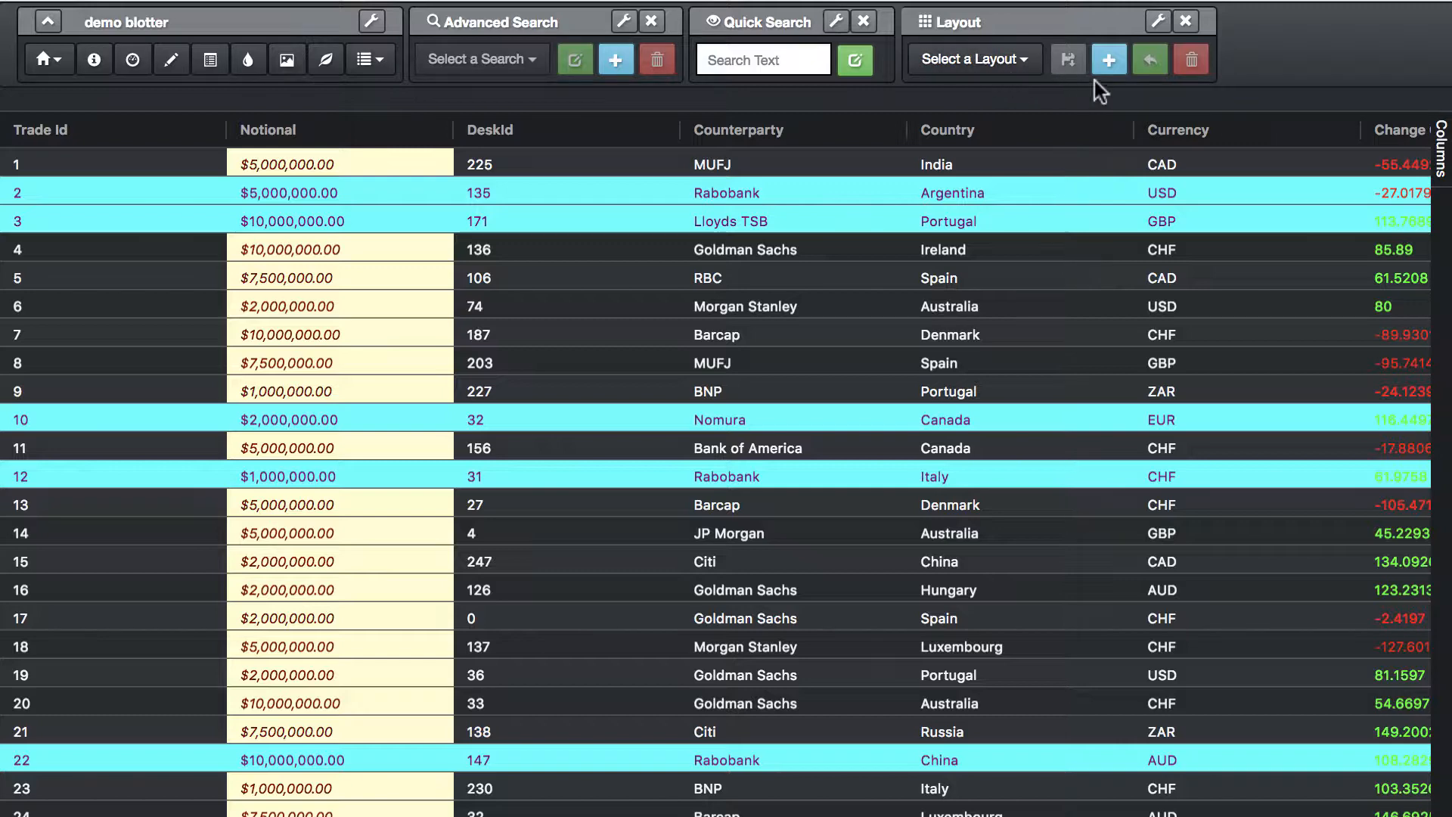
{"action": "left_click", "coordinate": [1109, 59]}
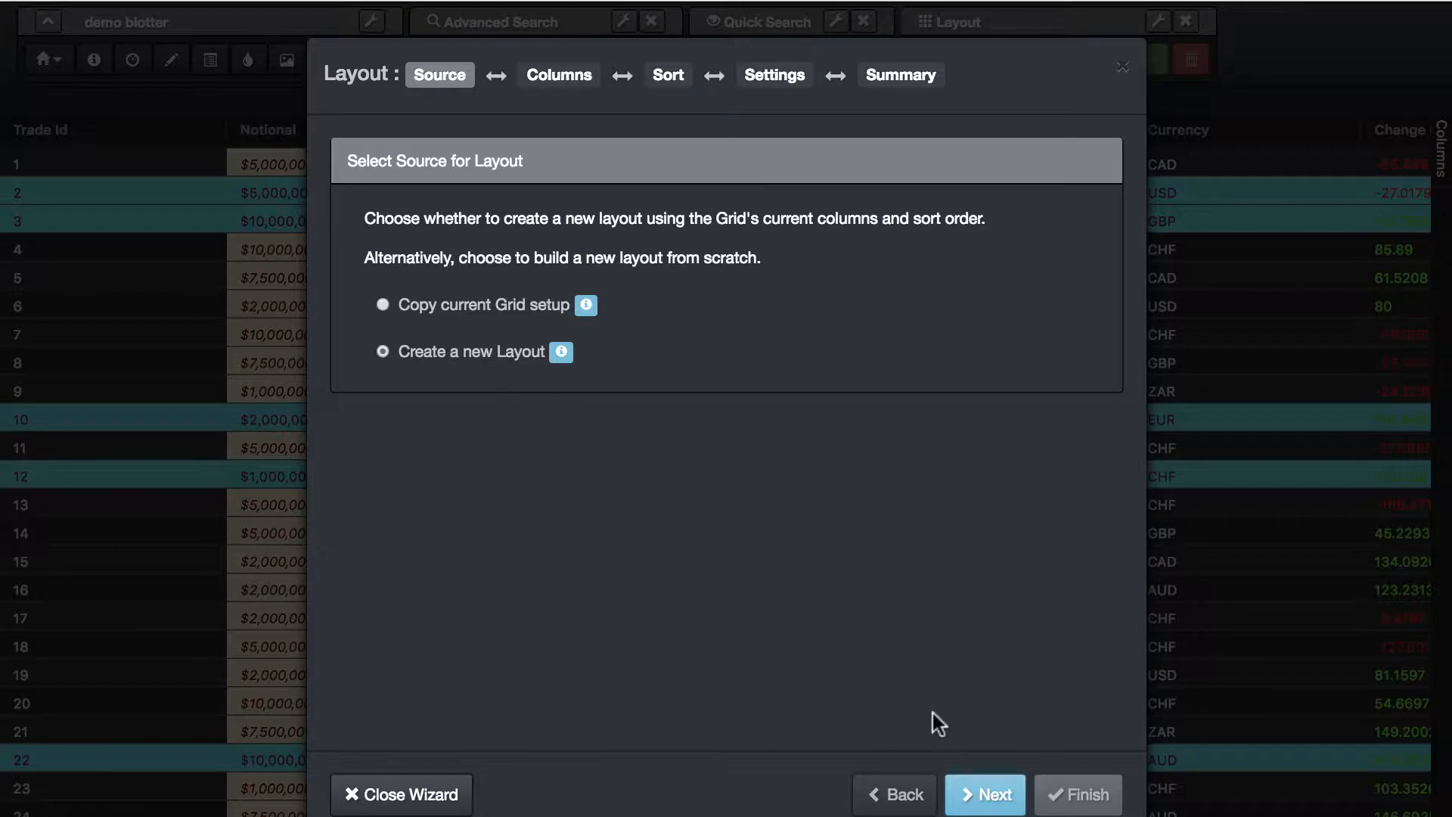
{"action": "left_click", "coordinate": [983, 794]}
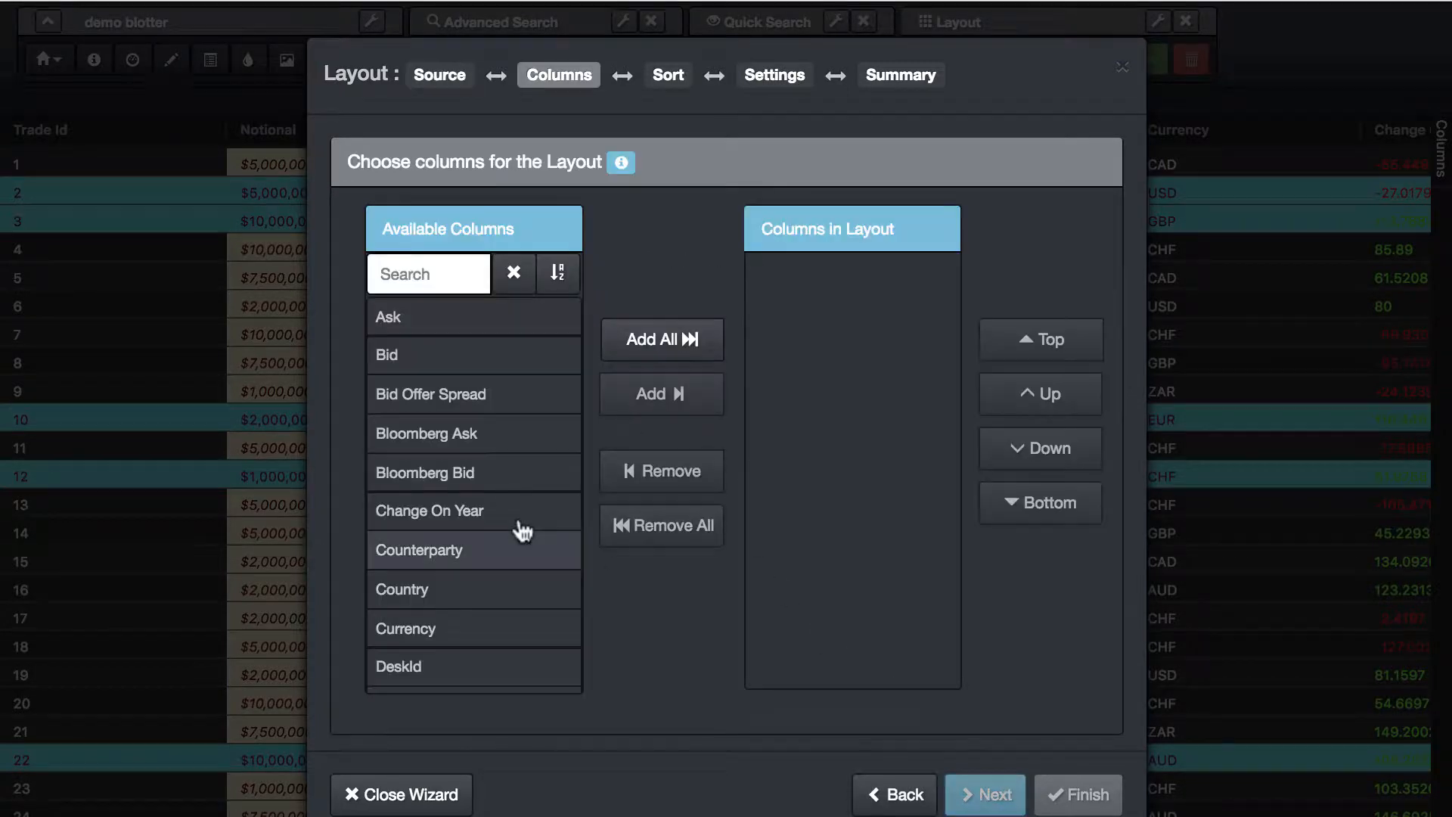
Add Ask, Bid, Bid Offer Spread, Bloomberg Bid, Change On Year, Country and Currency to the new layout's columns
{"action": "left_click", "coordinate": [419, 326]}
{"action": "left_click", "coordinate": [417, 360]}
{"action": "left_click", "coordinate": [424, 405]}
{"action": "left_click", "coordinate": [432, 466]}
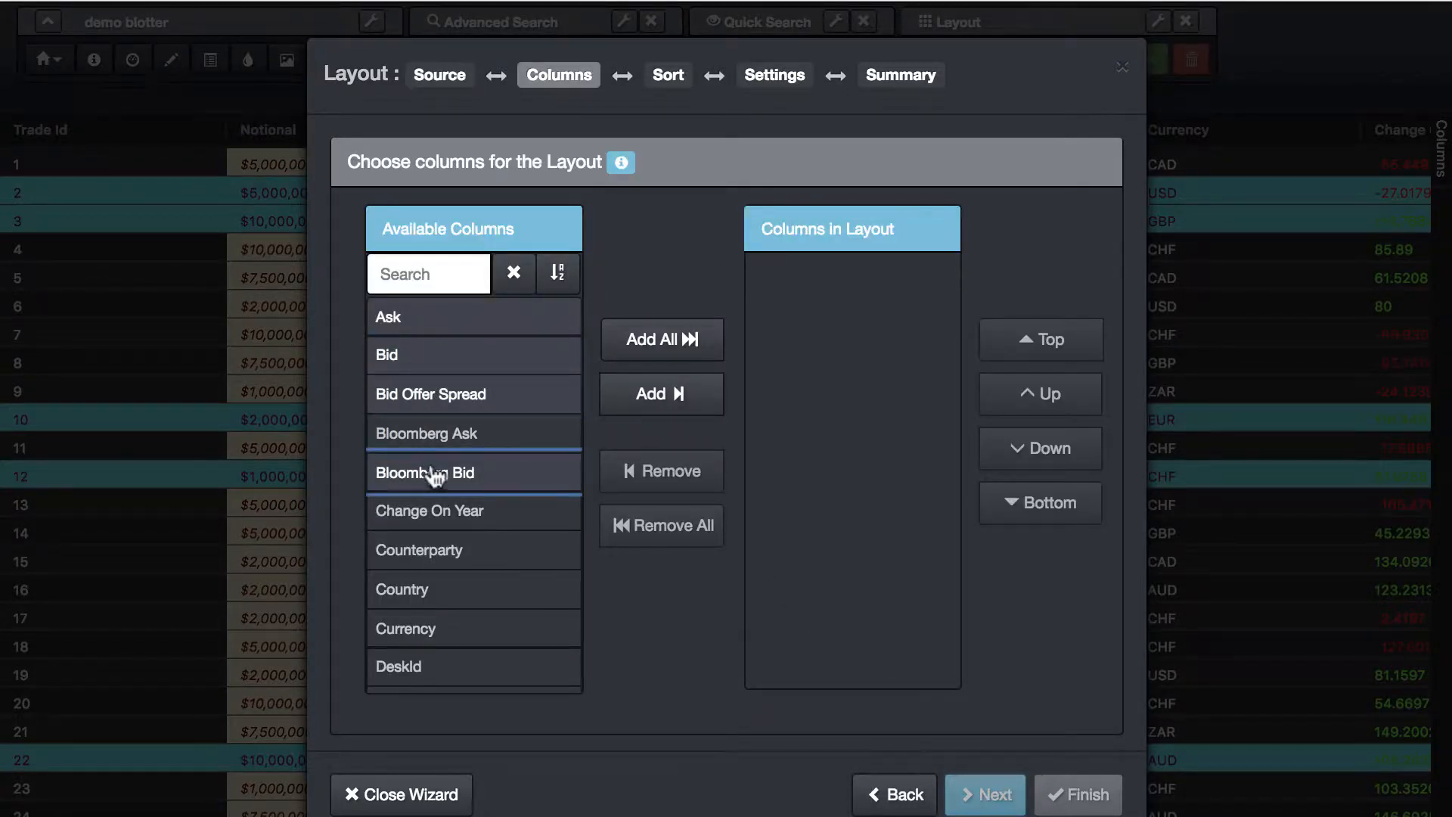
{"action": "left_click", "coordinate": [432, 511]}
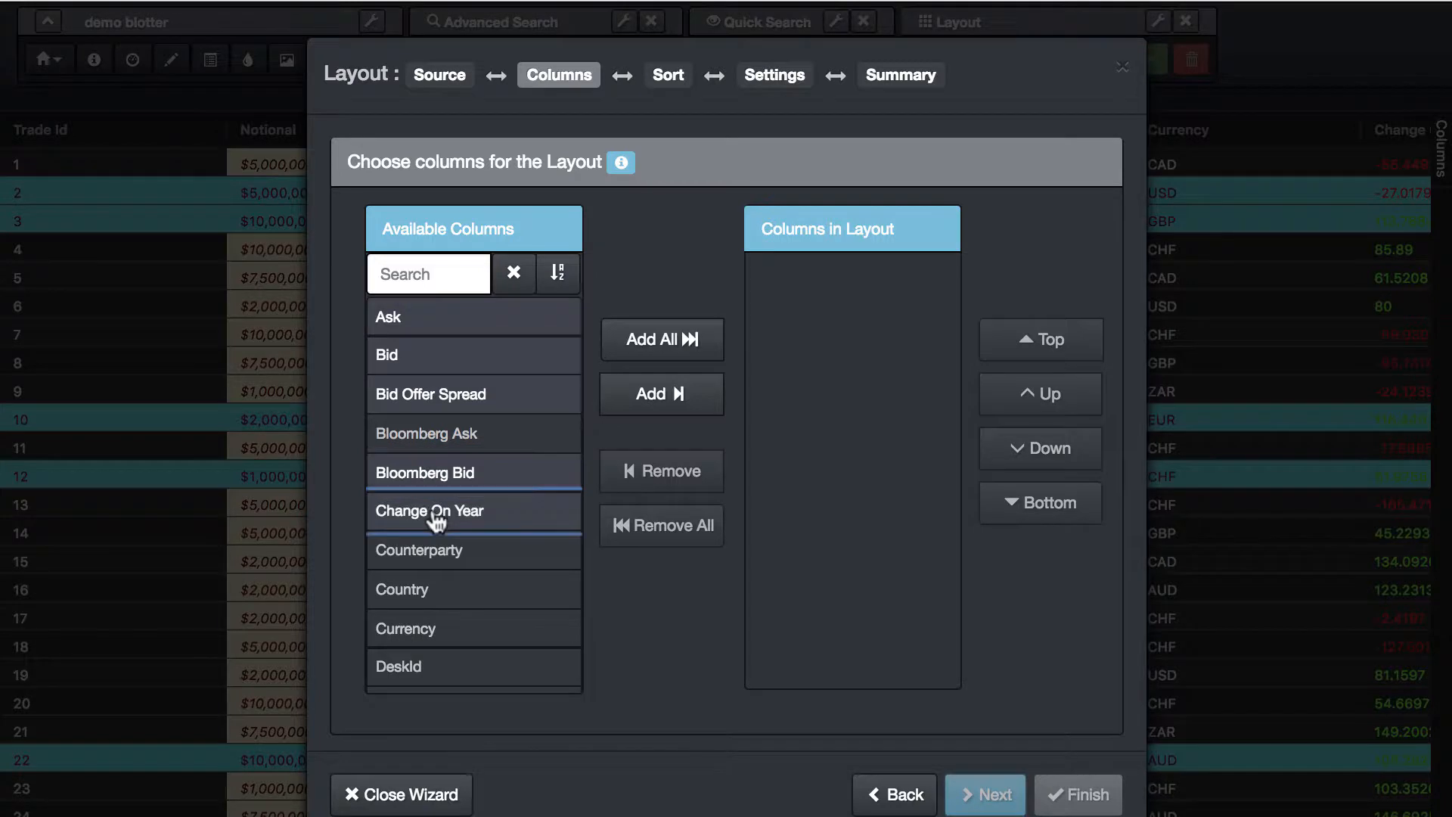
{"action": "left_click", "coordinate": [432, 639]}
{"action": "left_click", "coordinate": [428, 593]}
{"action": "left_click", "coordinate": [655, 409]}
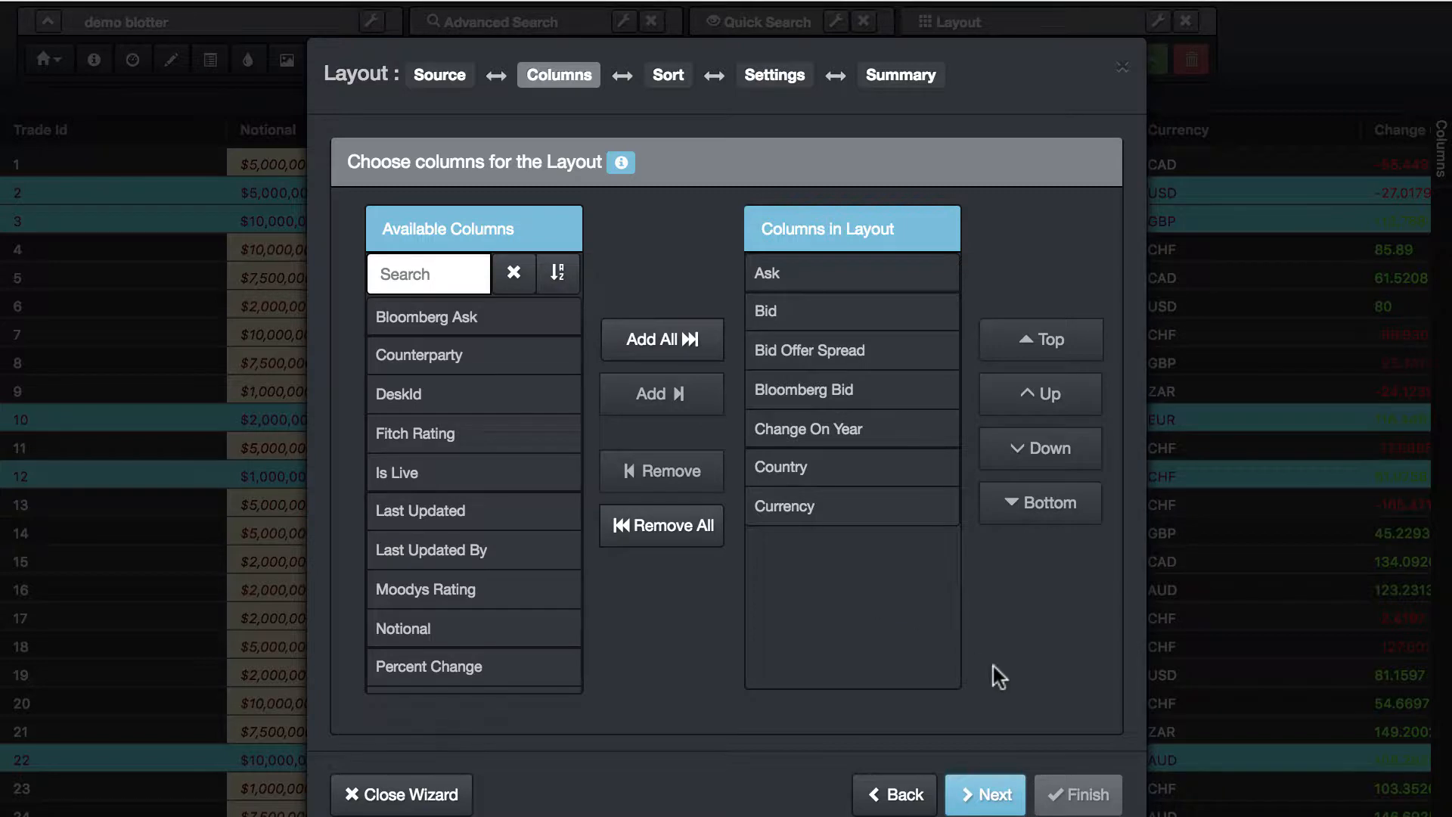
Add a sort on Country in Ascending order to the new layout
{"action": "left_click", "coordinate": [987, 793]}
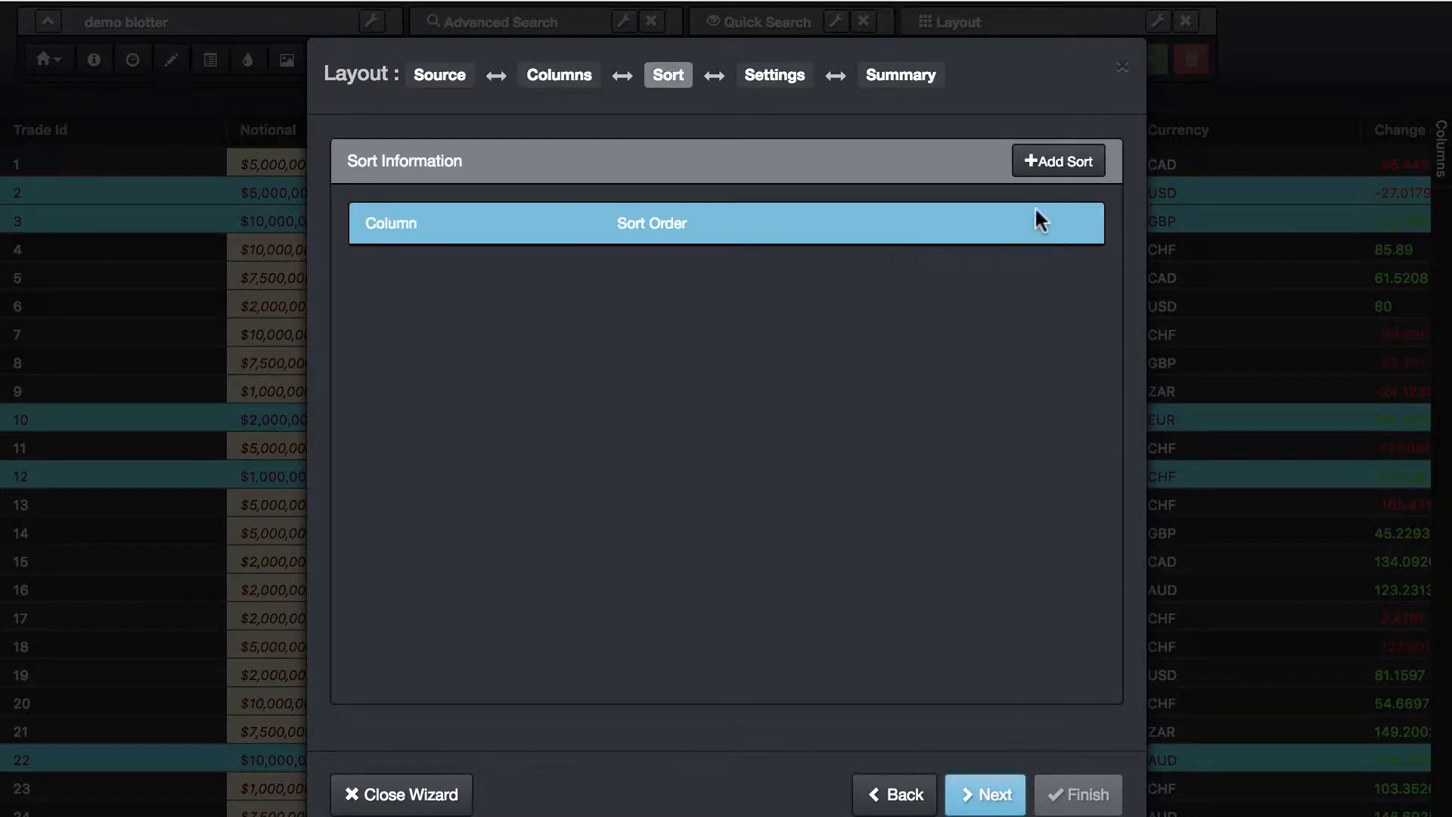
{"action": "left_click", "coordinate": [1044, 162]}
{"action": "left_click", "coordinate": [523, 291]}
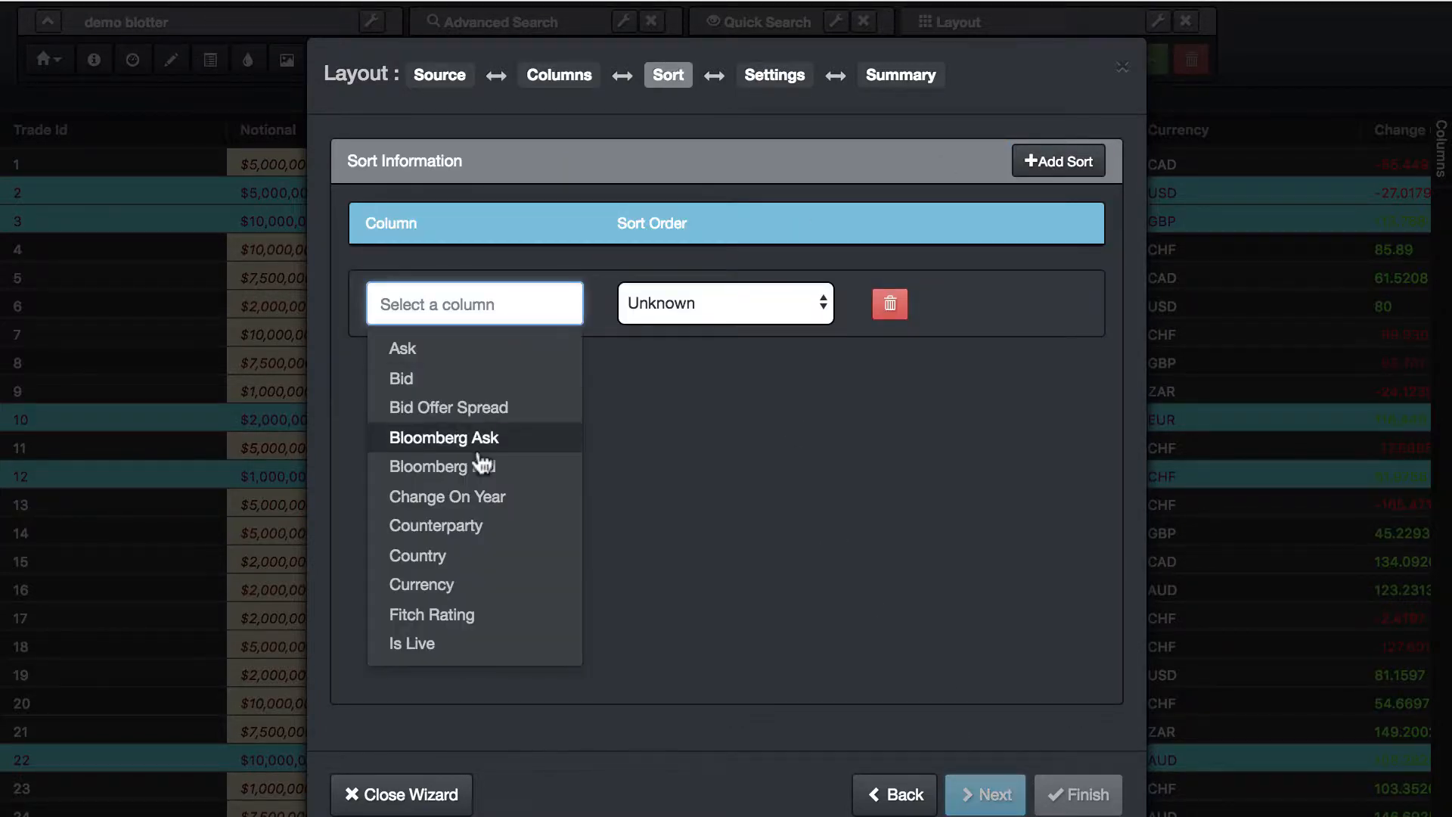
{"action": "left_click", "coordinate": [459, 554]}
{"action": "left_click", "coordinate": [749, 288]}
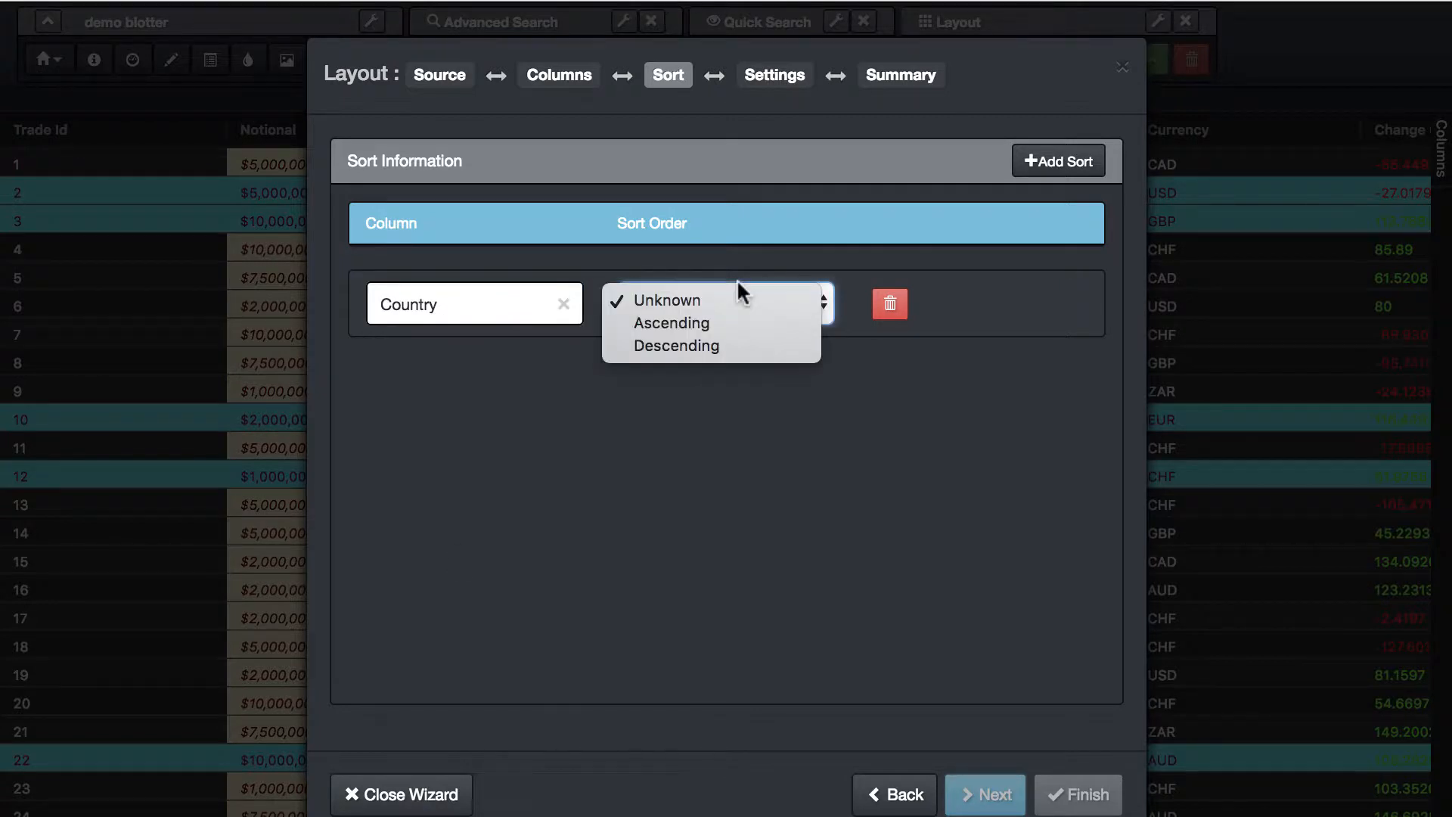
{"action": "left_click", "coordinate": [746, 325]}
Add a second sort on Currency in Descending order
{"action": "left_click", "coordinate": [1066, 170]}
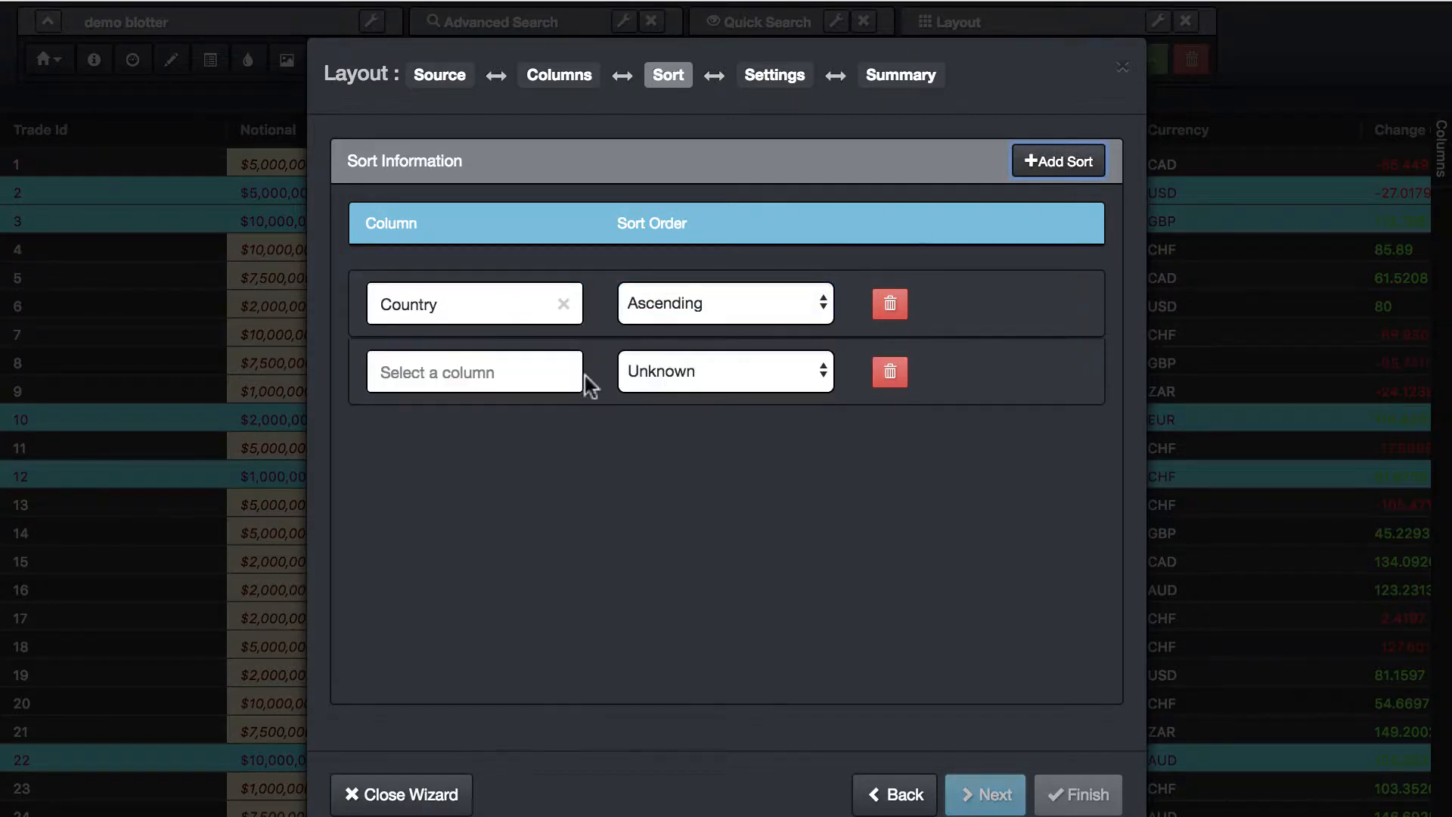
{"action": "left_click", "coordinate": [450, 382]}
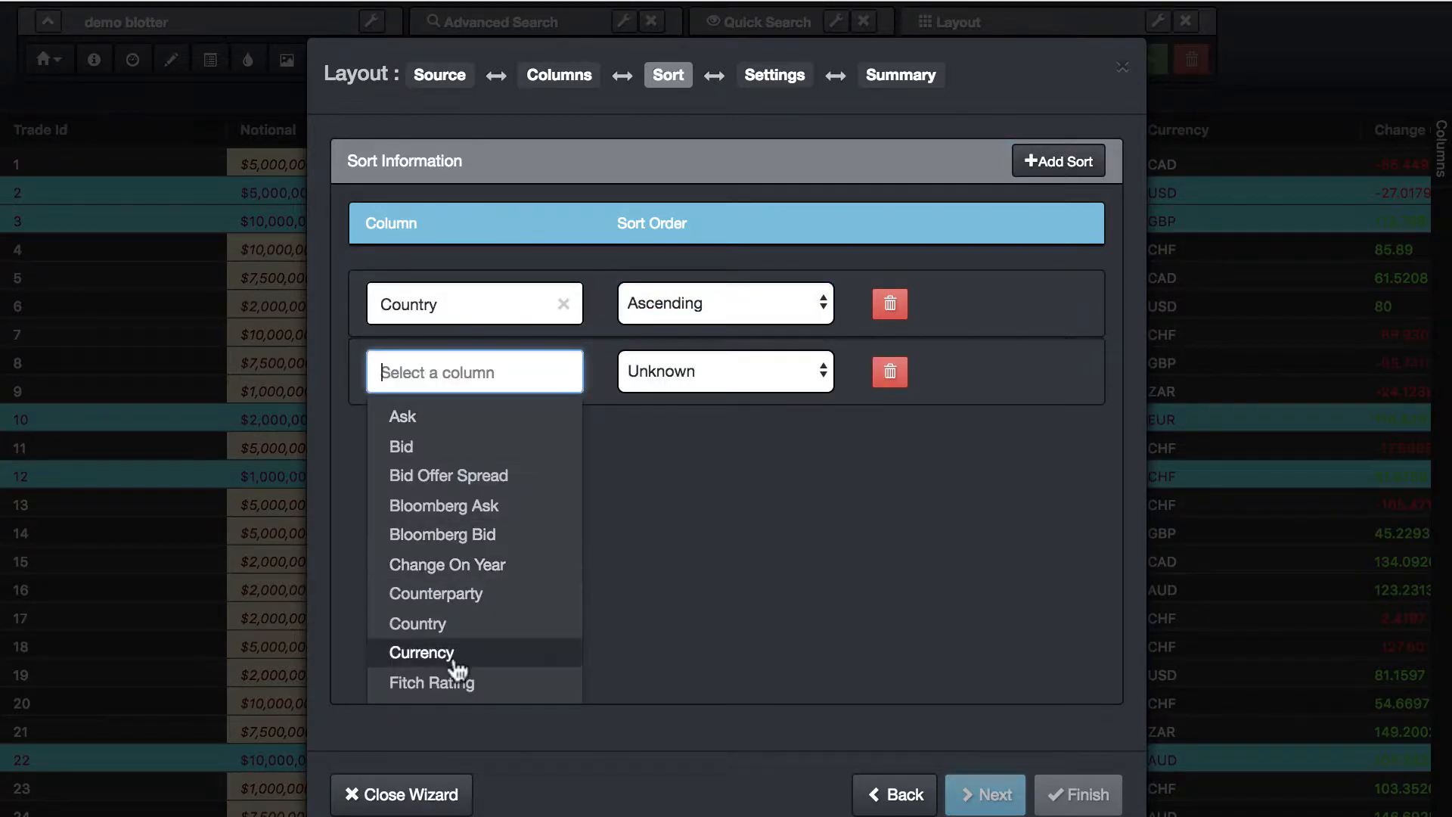
{"action": "left_click", "coordinate": [546, 655]}
{"action": "left_click", "coordinate": [772, 360]}
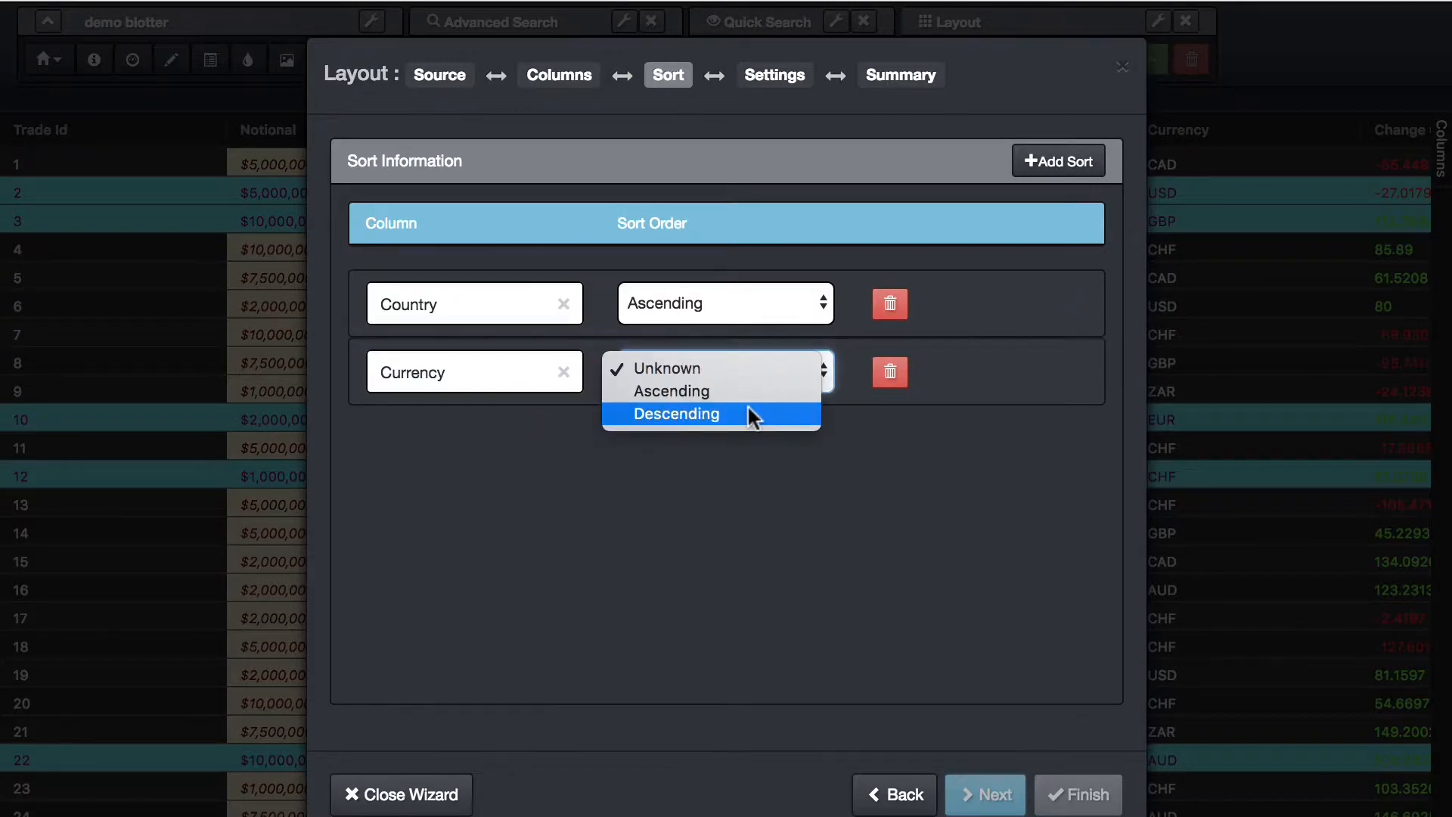
{"action": "left_click", "coordinate": [747, 406]}
Name the new layout layout2 and finish creating it
{"action": "left_click", "coordinate": [973, 794]}
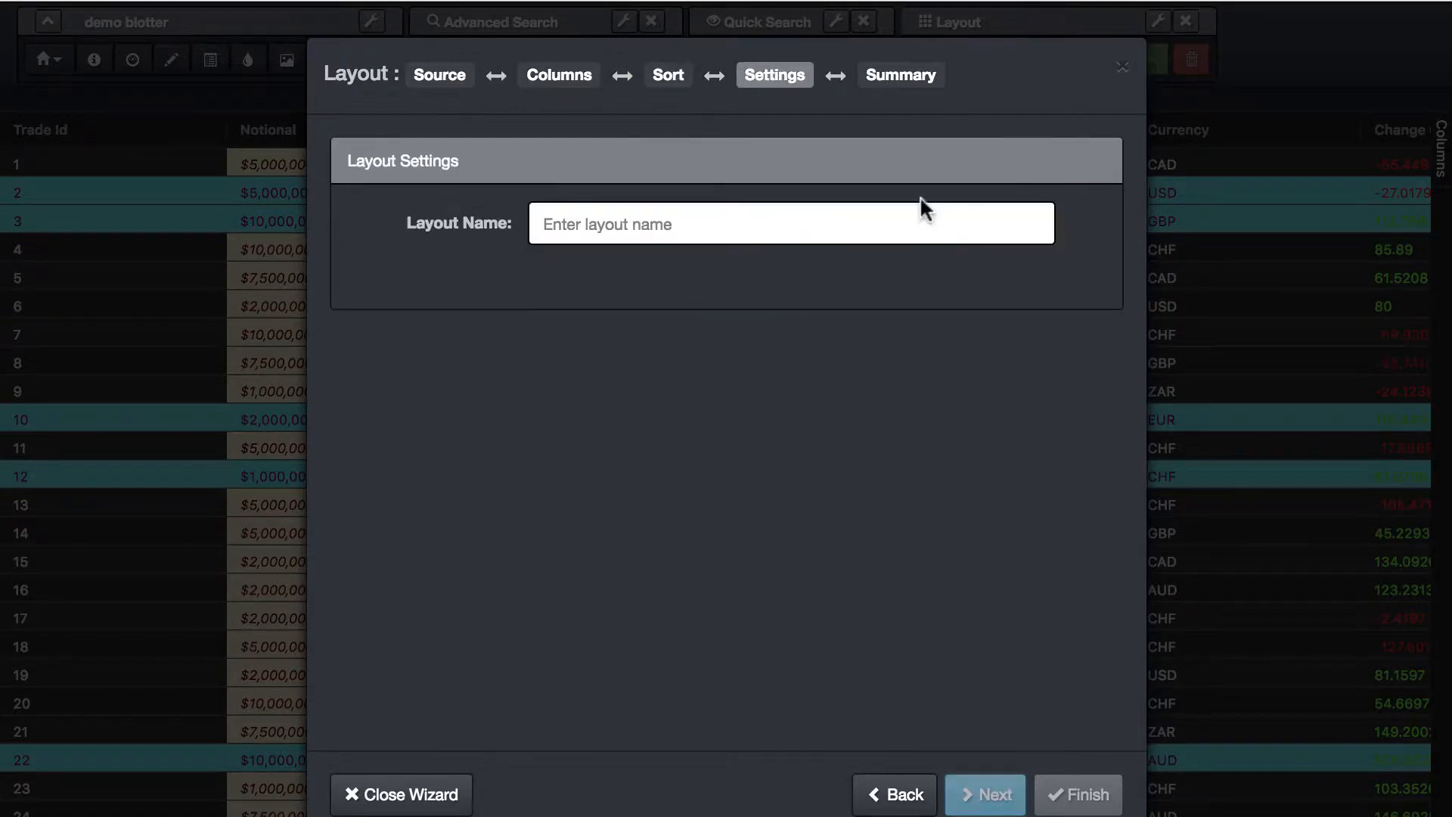
{"action": "left_click", "coordinate": [857, 214]}
{"action": "type", "text": "k"}
{"action": "key", "text": "BackSpace"}
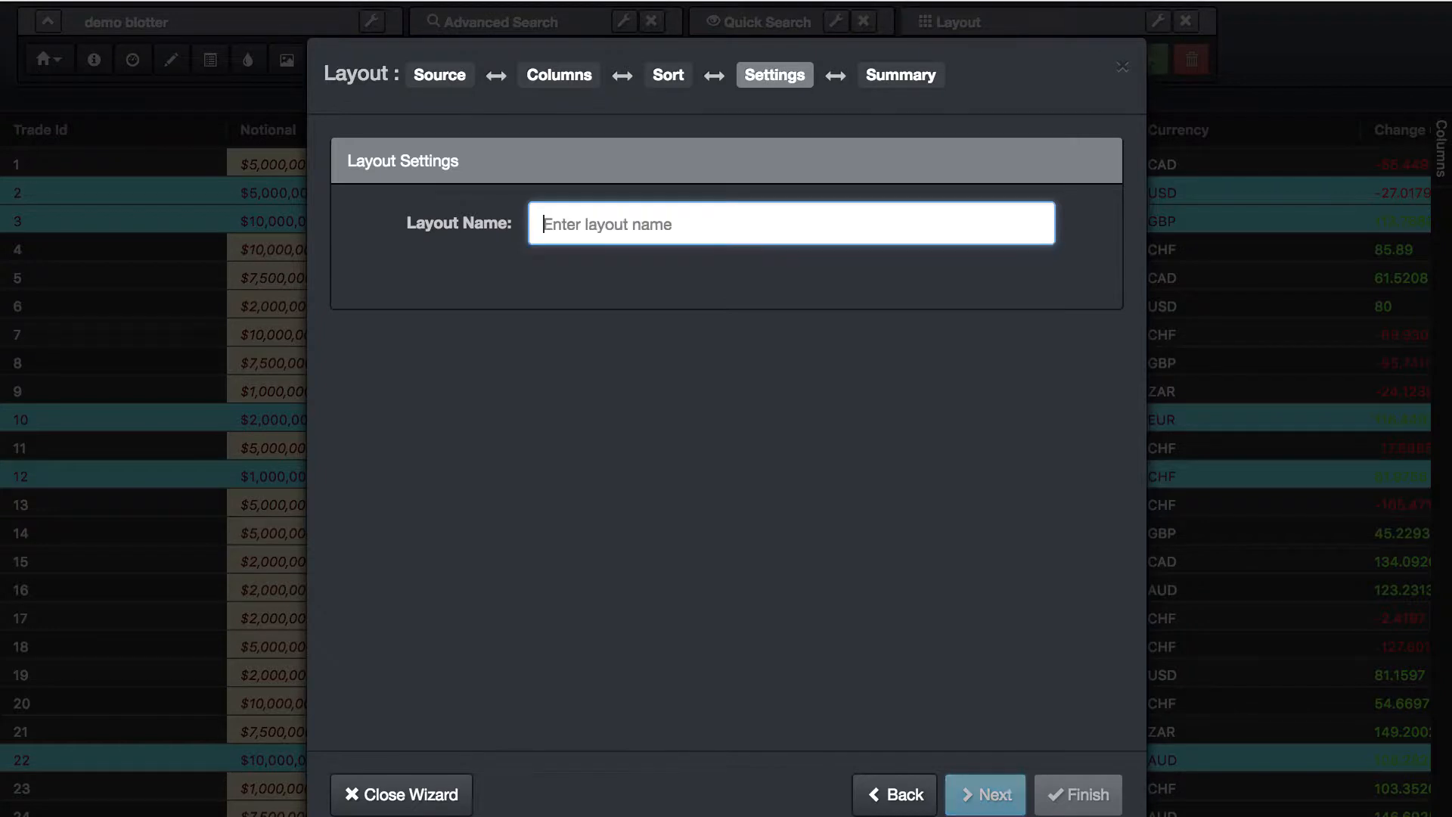
{"action": "type", "text": "LAYOU"}
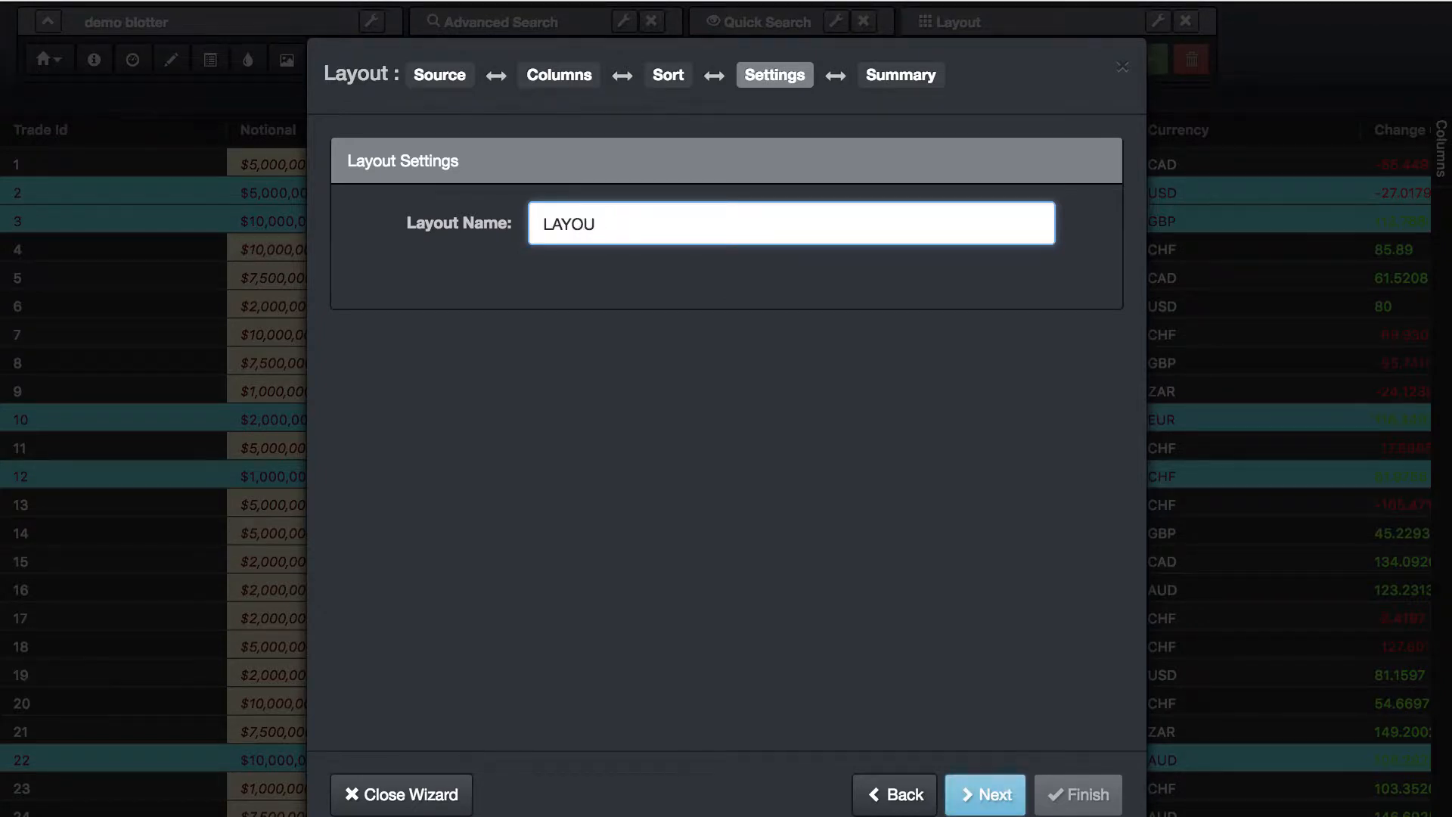
{"action": "key", "text": "BackSpace"}
{"action": "key", "text": "BackSpace"}
{"action": "type", "text": "la"}
{"action": "left_click", "coordinate": [983, 793]}
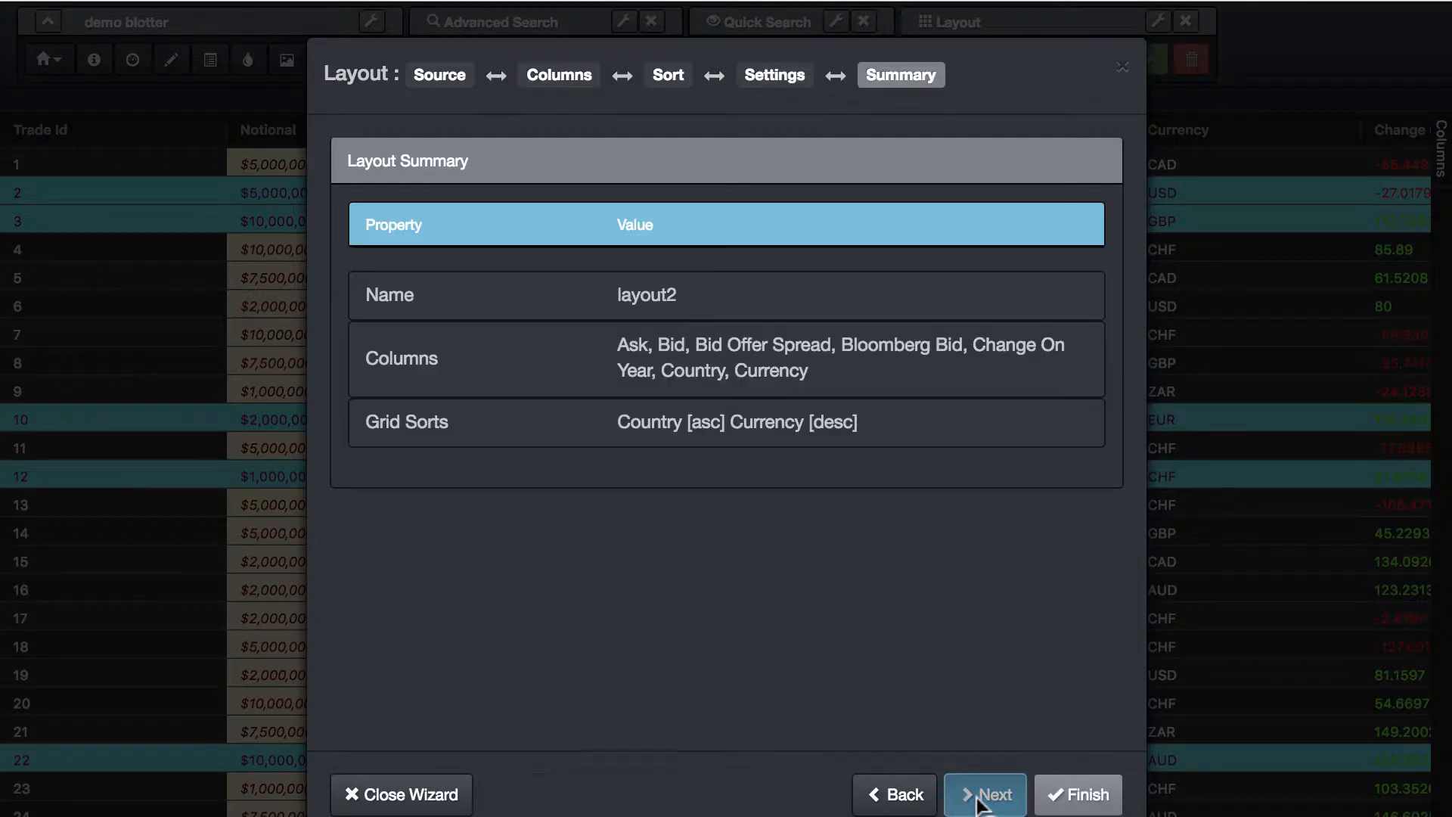
{"action": "left_click", "coordinate": [1080, 795]}
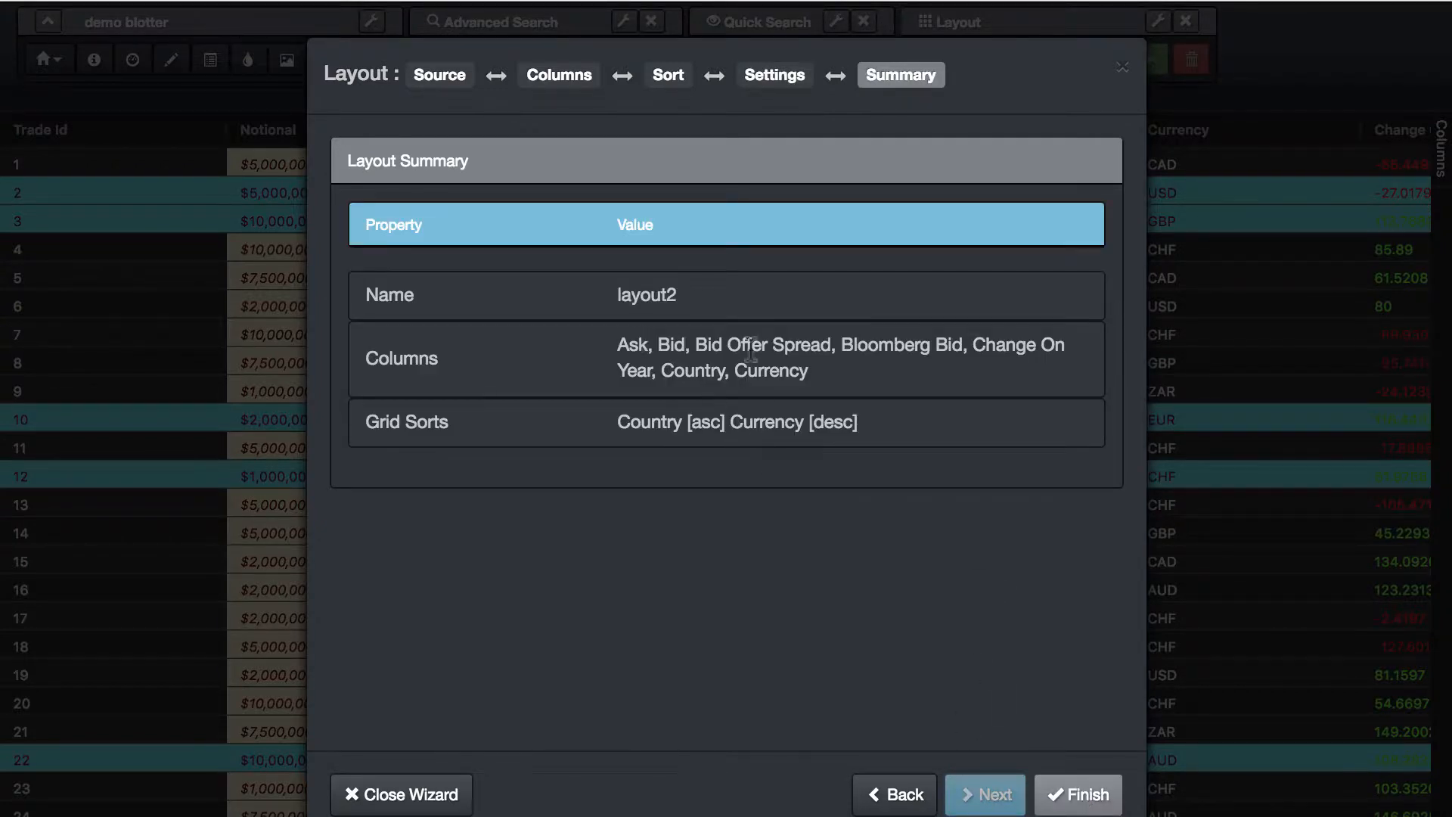
{"action": "left_click", "coordinate": [1057, 799]}
{"action": "left_click", "coordinate": [1100, 798]}
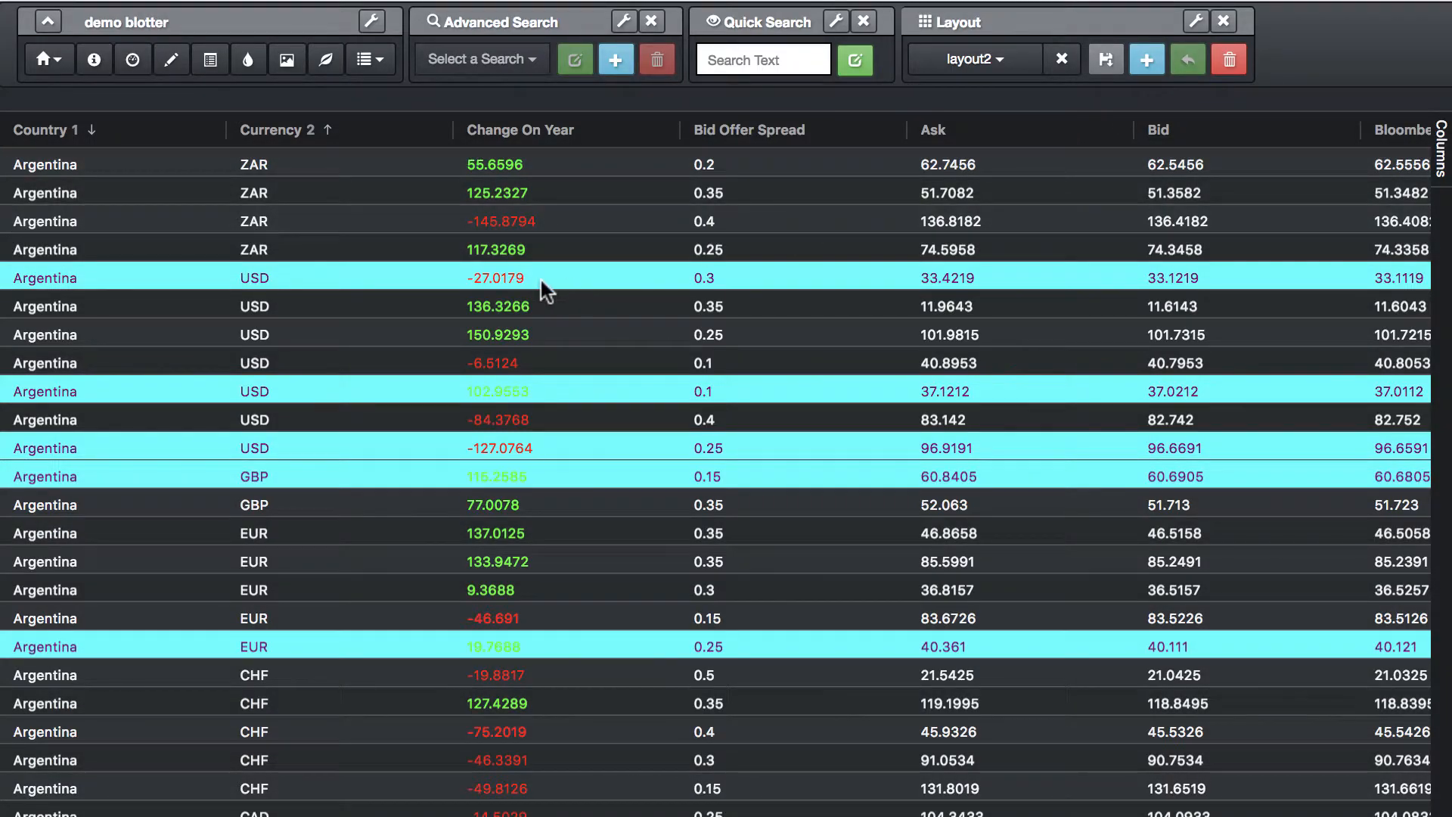
Widen the Currency column to about three times its width in layout2
{"action": "scroll", "coordinate": [307, 329], "scroll_direction": "right", "scroll_amount": 3}
{"action": "scroll", "coordinate": [307, 329], "scroll_direction": "left", "scroll_amount": 3}
{"action": "left_click_drag", "start_coordinate": [452, 133], "coordinate": [951, 147]}
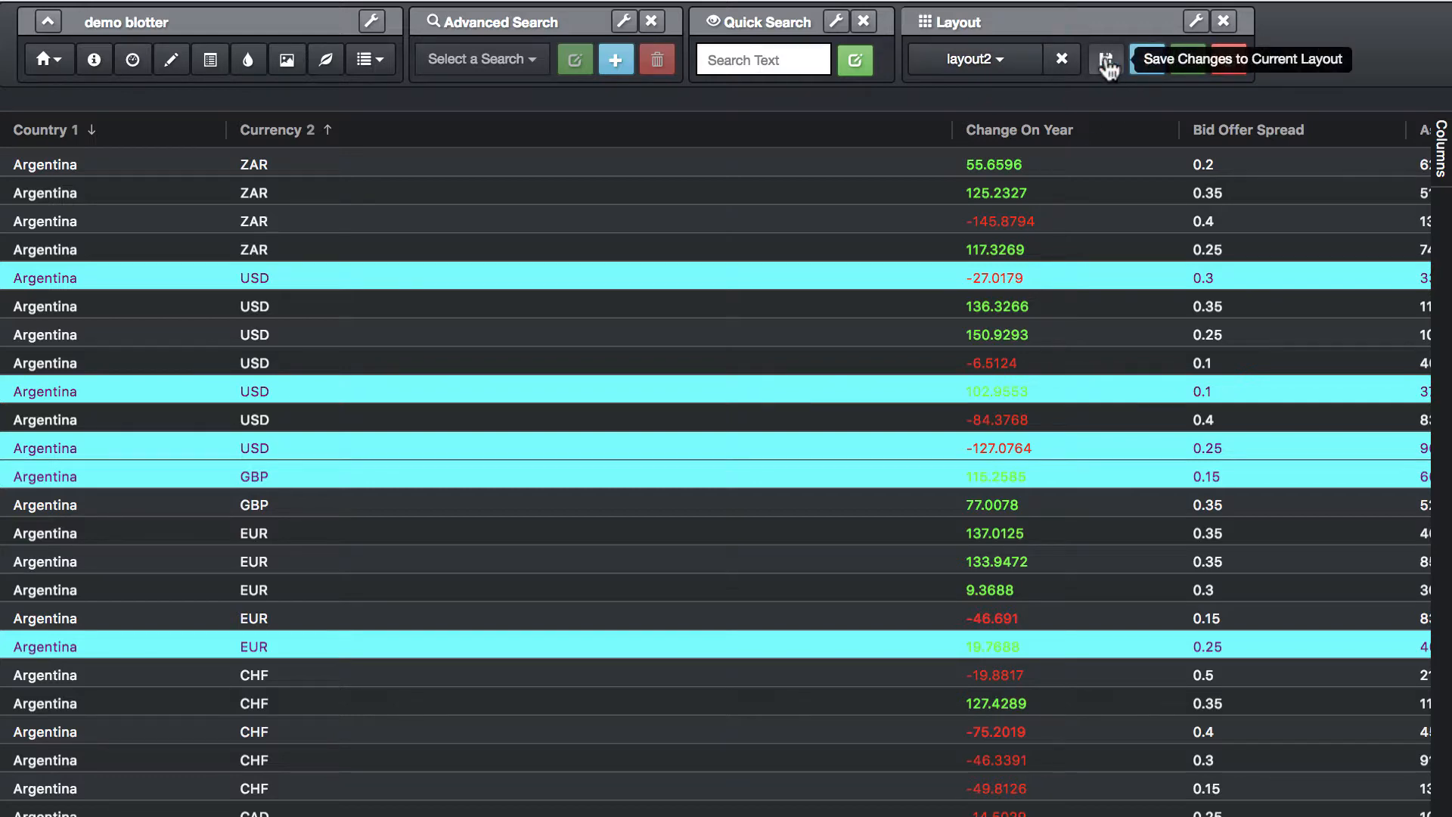
Switch to layout1 and back to layout2, and save the changes to layout2
{"action": "left_click", "coordinate": [1006, 62]}
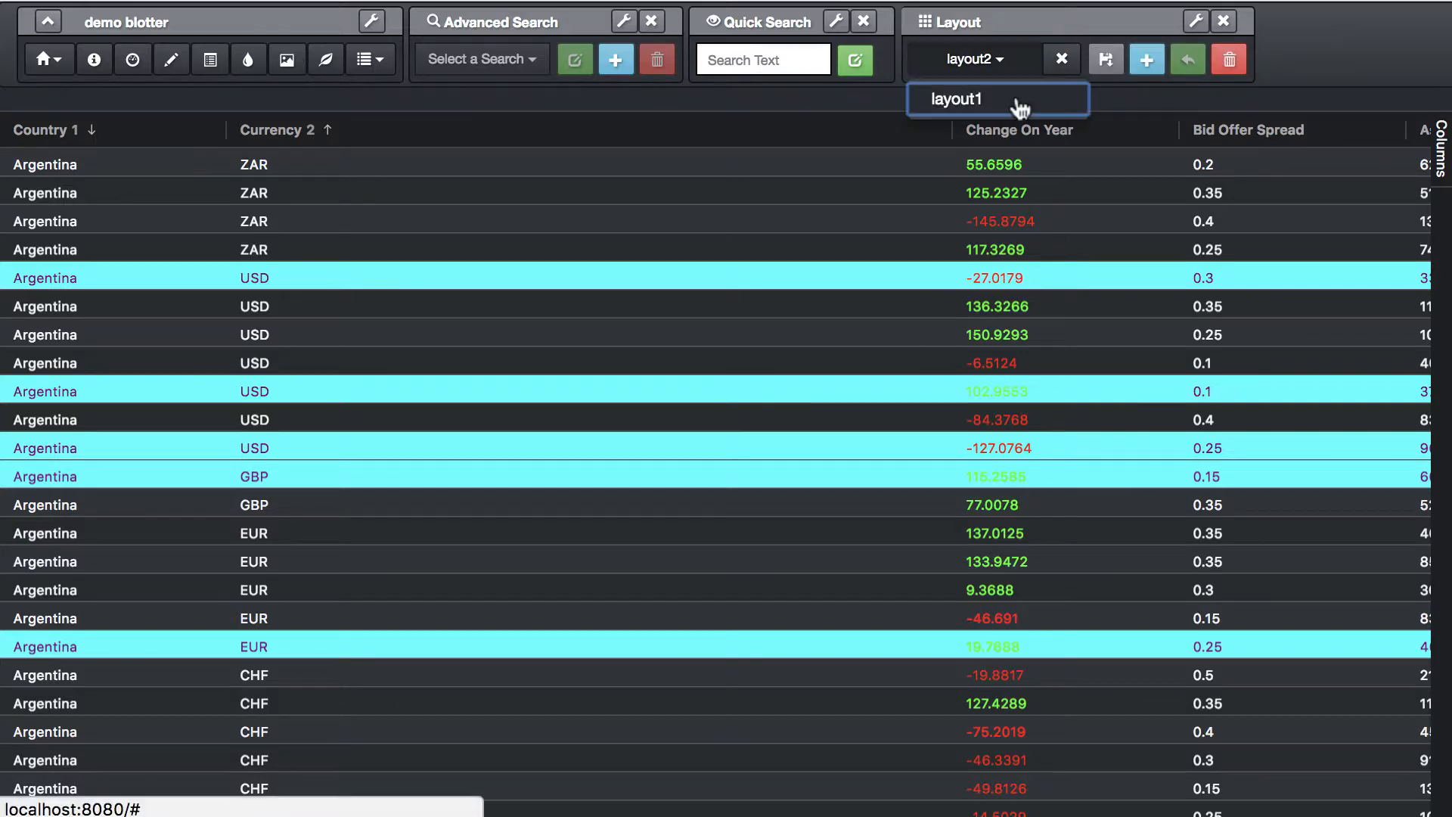
{"action": "left_click", "coordinate": [1019, 104]}
{"action": "left_click", "coordinate": [977, 74]}
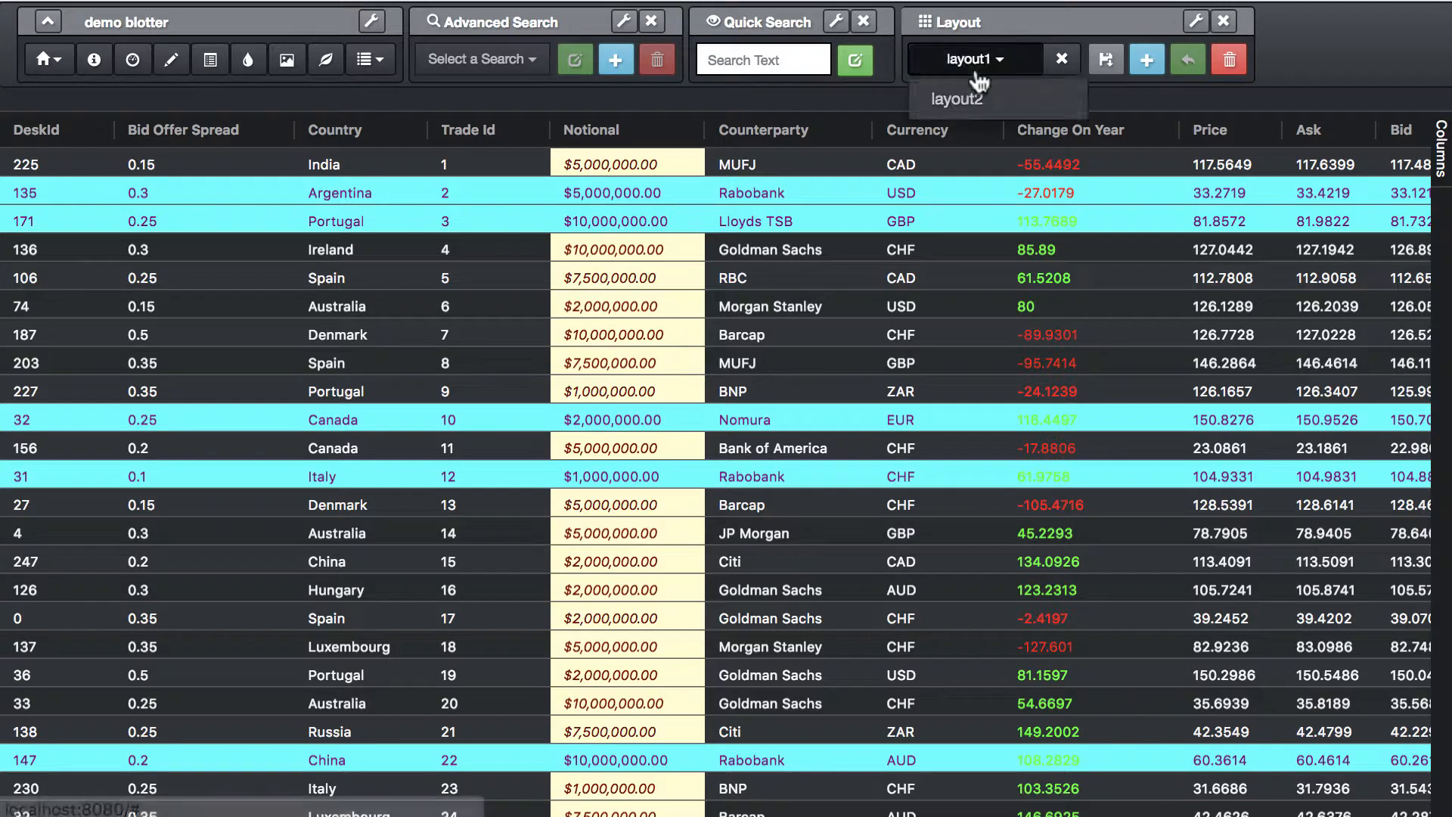
{"action": "left_click", "coordinate": [976, 97]}
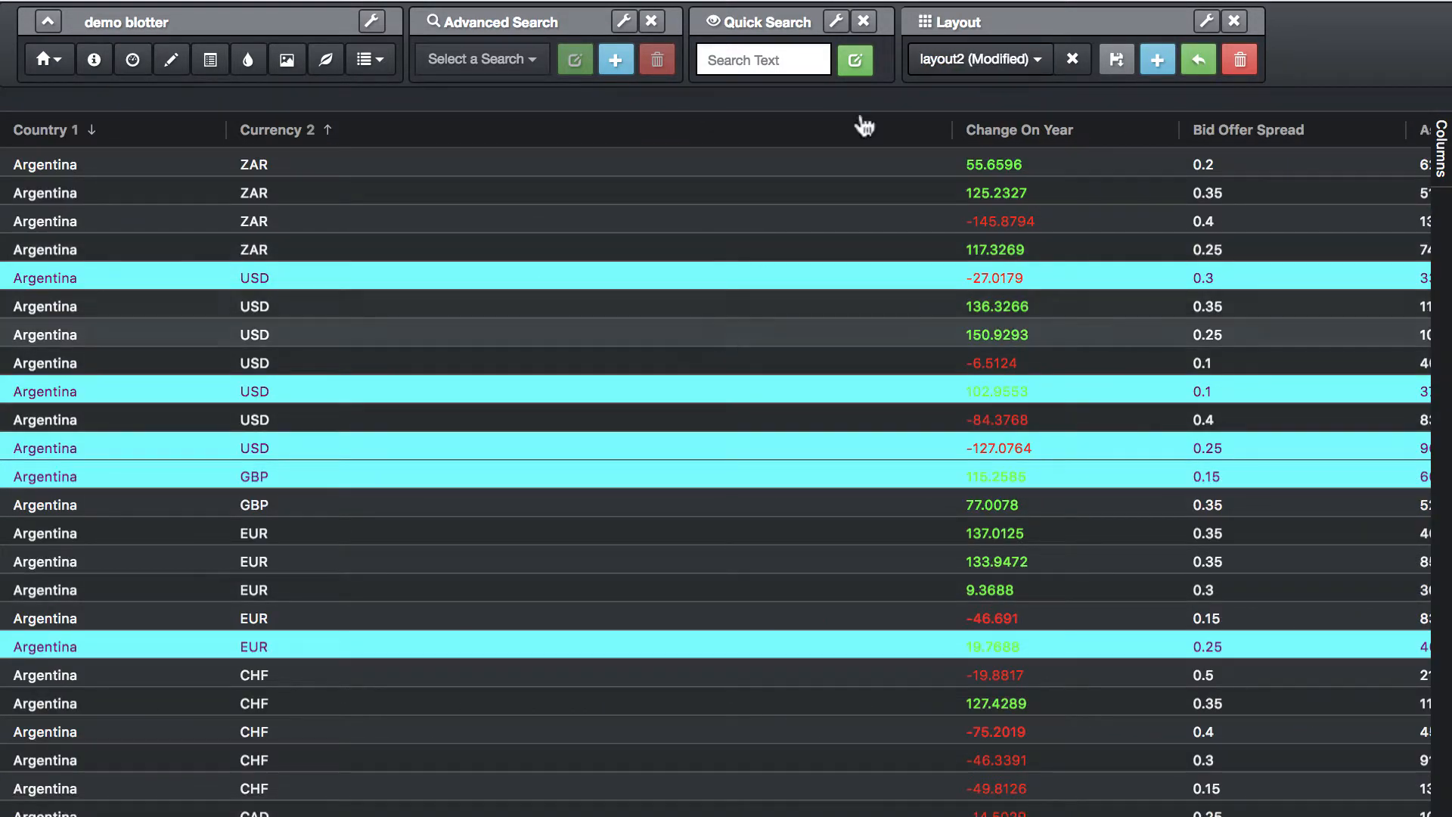
{"action": "left_click", "coordinate": [1119, 62]}
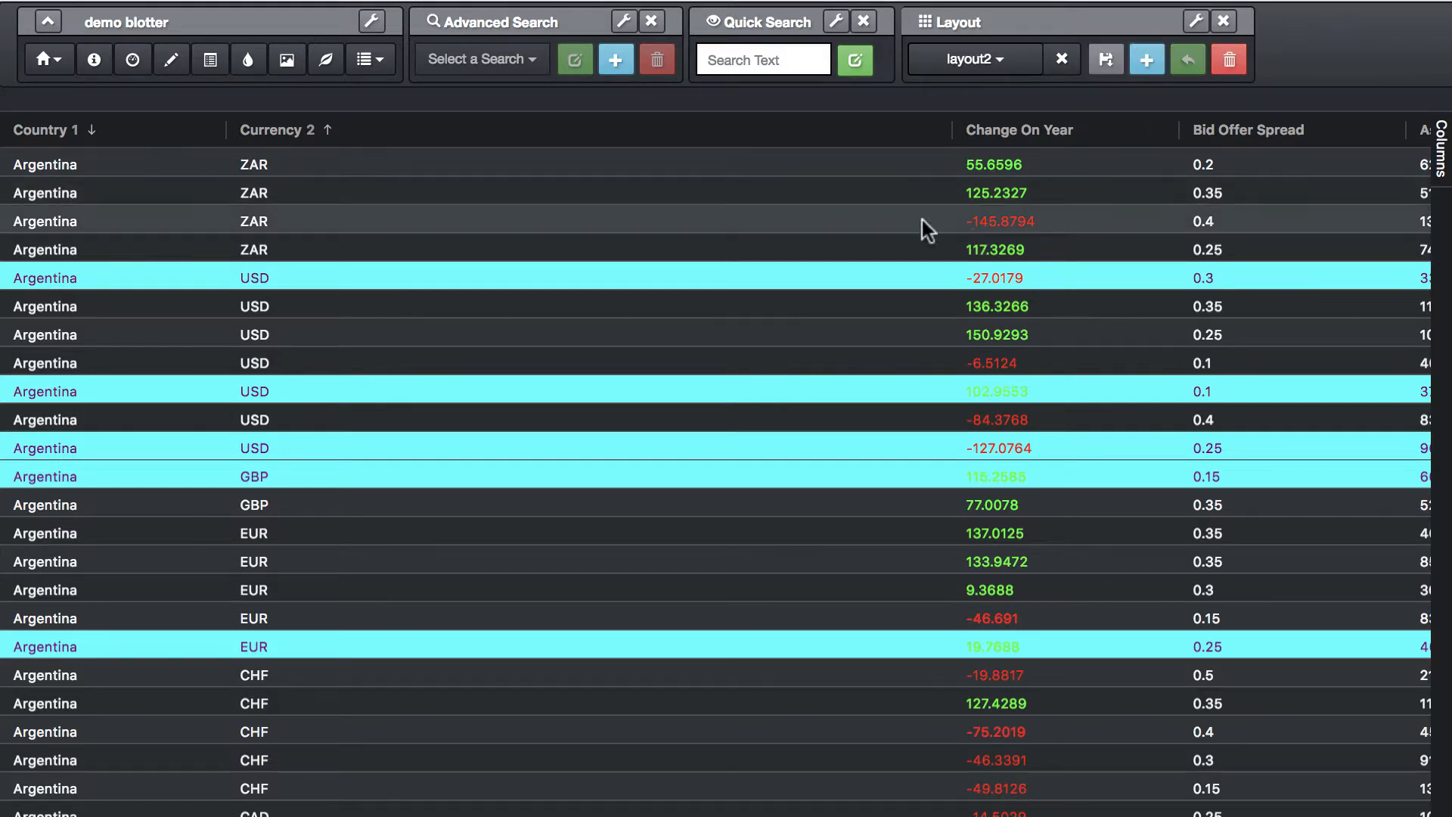
Group the rows by Country and expand the Argentina group
{"action": "left_click", "coordinate": [205, 131]}
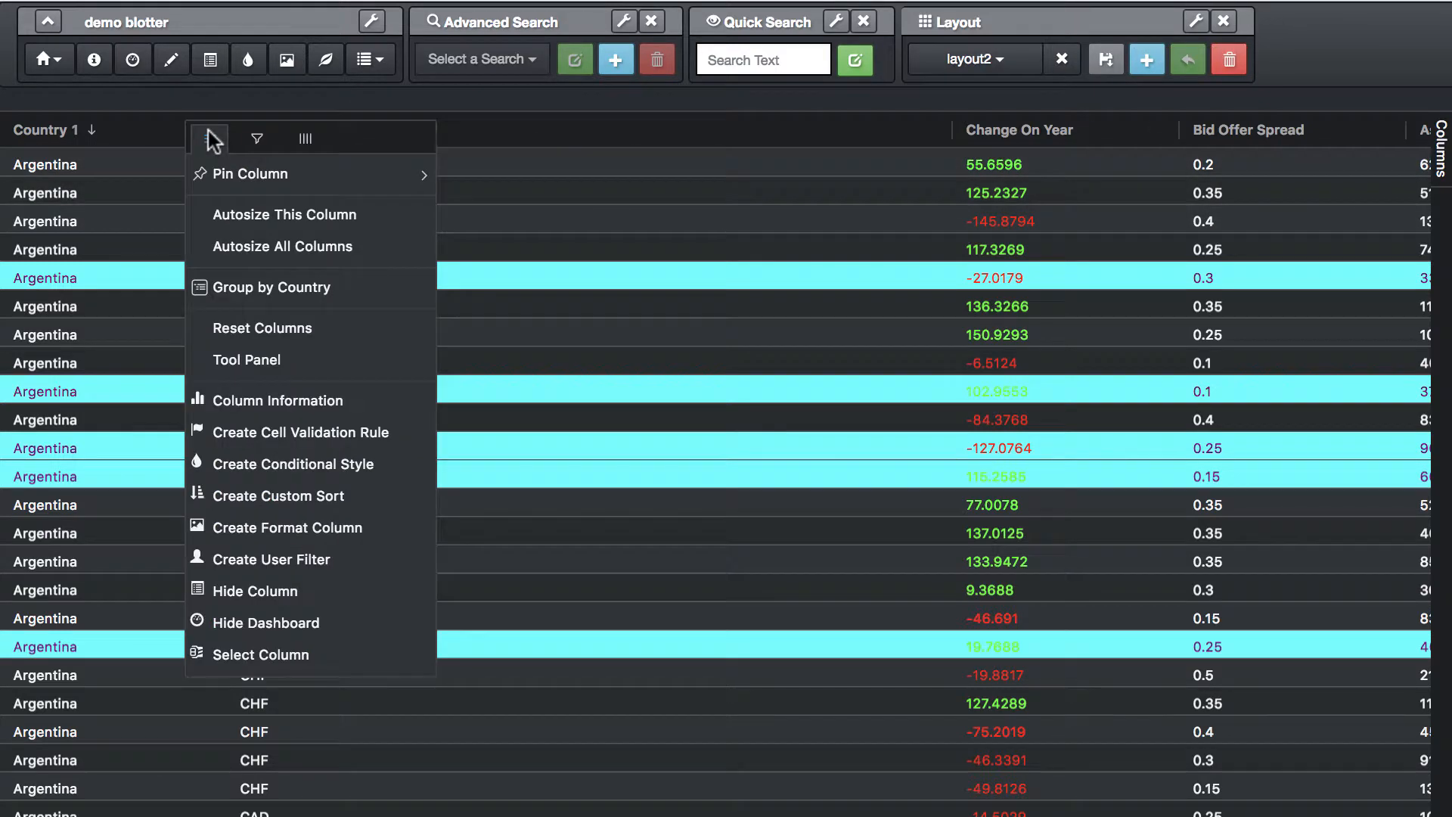
{"action": "left_click", "coordinate": [253, 288]}
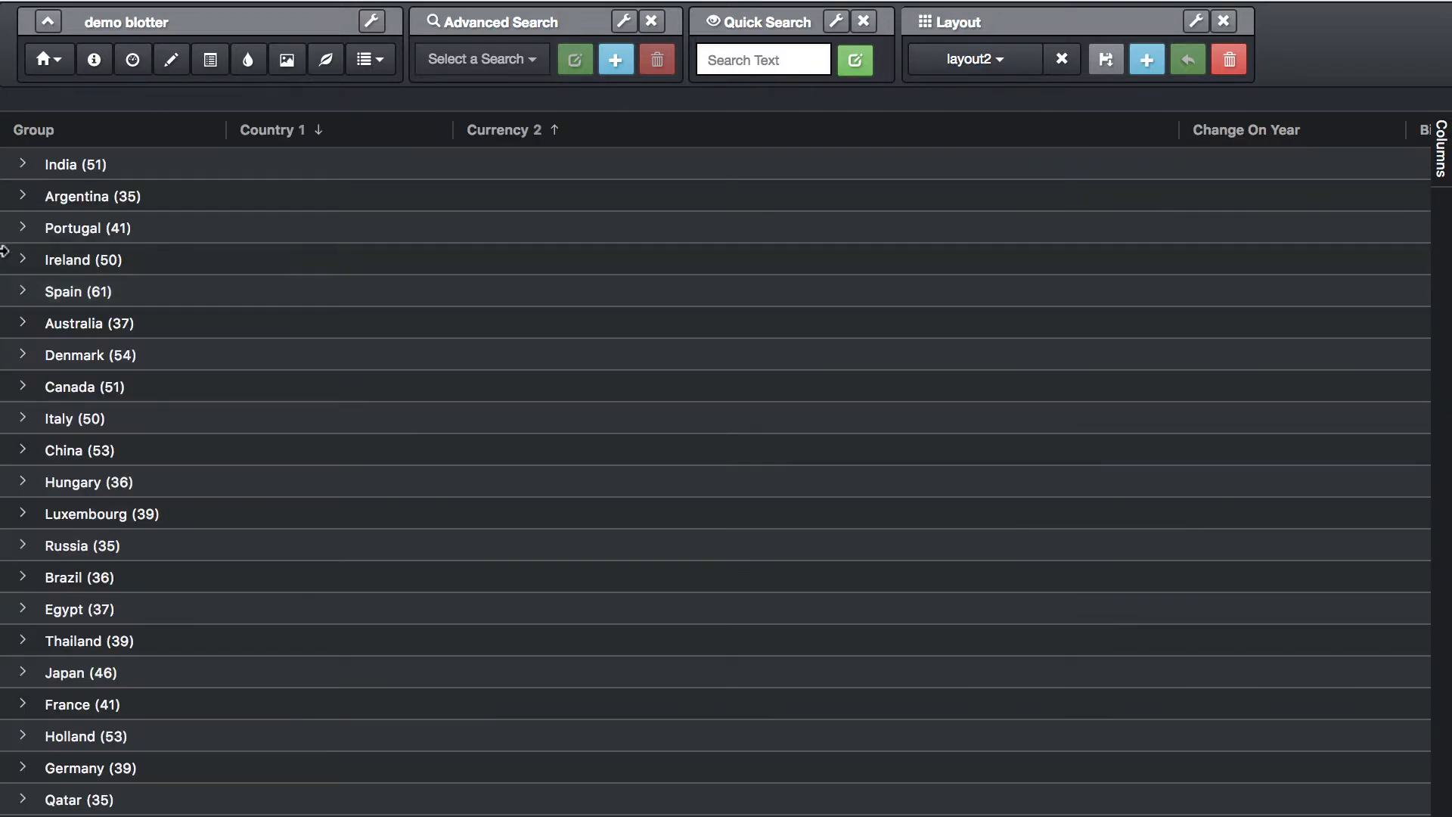
{"action": "left_click", "coordinate": [22, 200]}
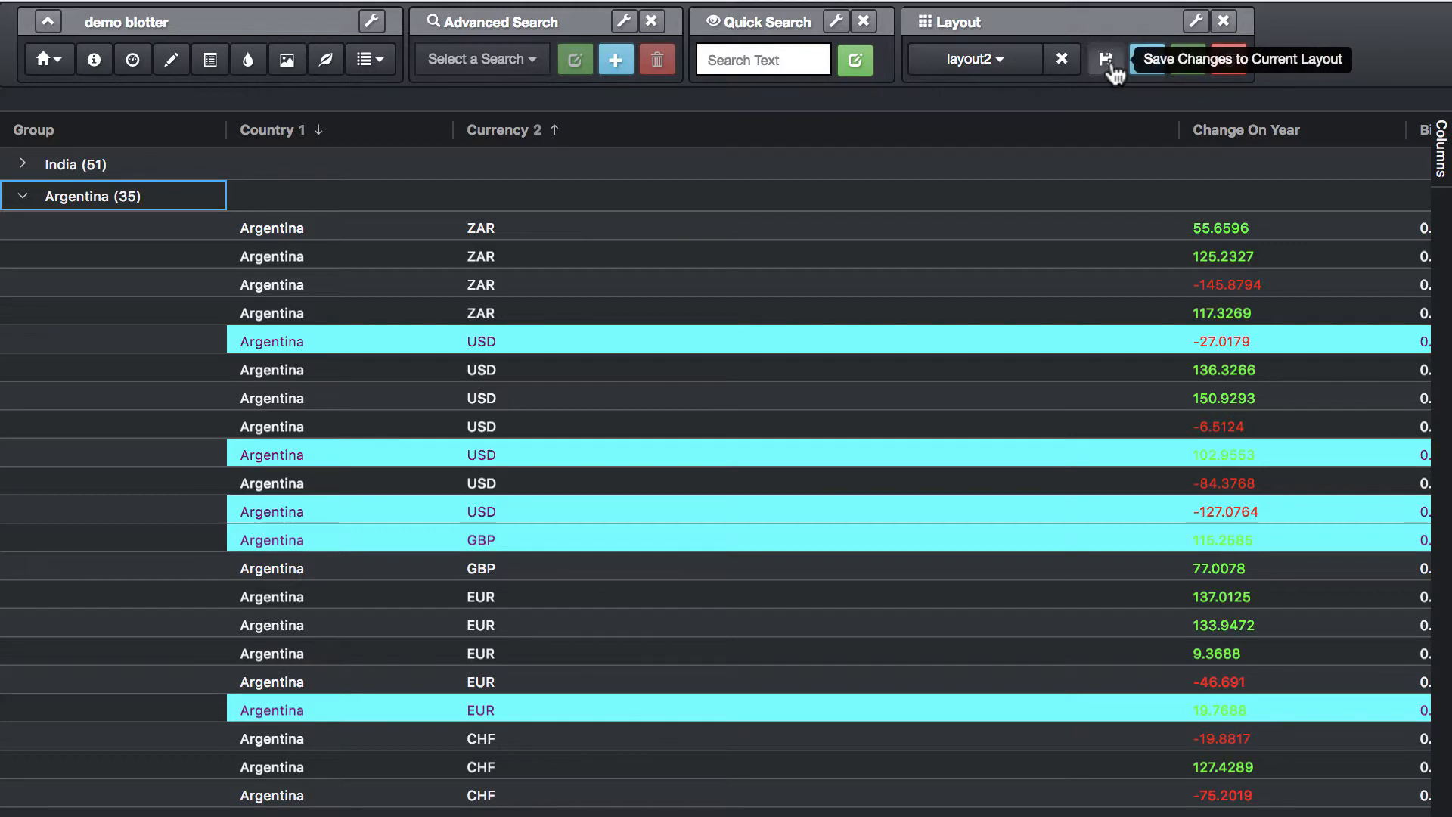
Clear the current layout, reapply layout2 and expand the Portugal group to view its rows
{"action": "left_click", "coordinate": [1065, 59]}
{"action": "left_click", "coordinate": [999, 65]}
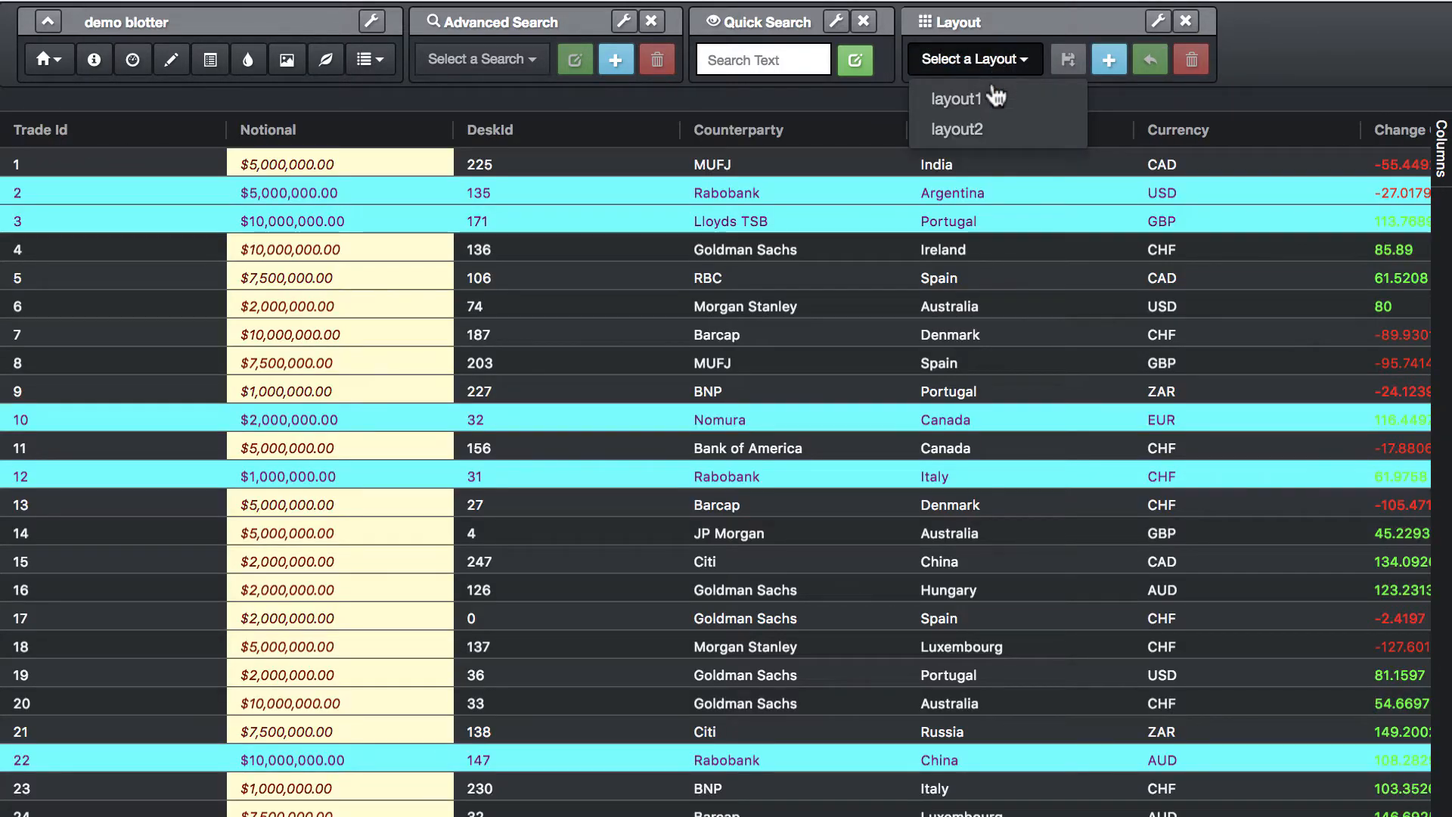
{"action": "left_click", "coordinate": [999, 136]}
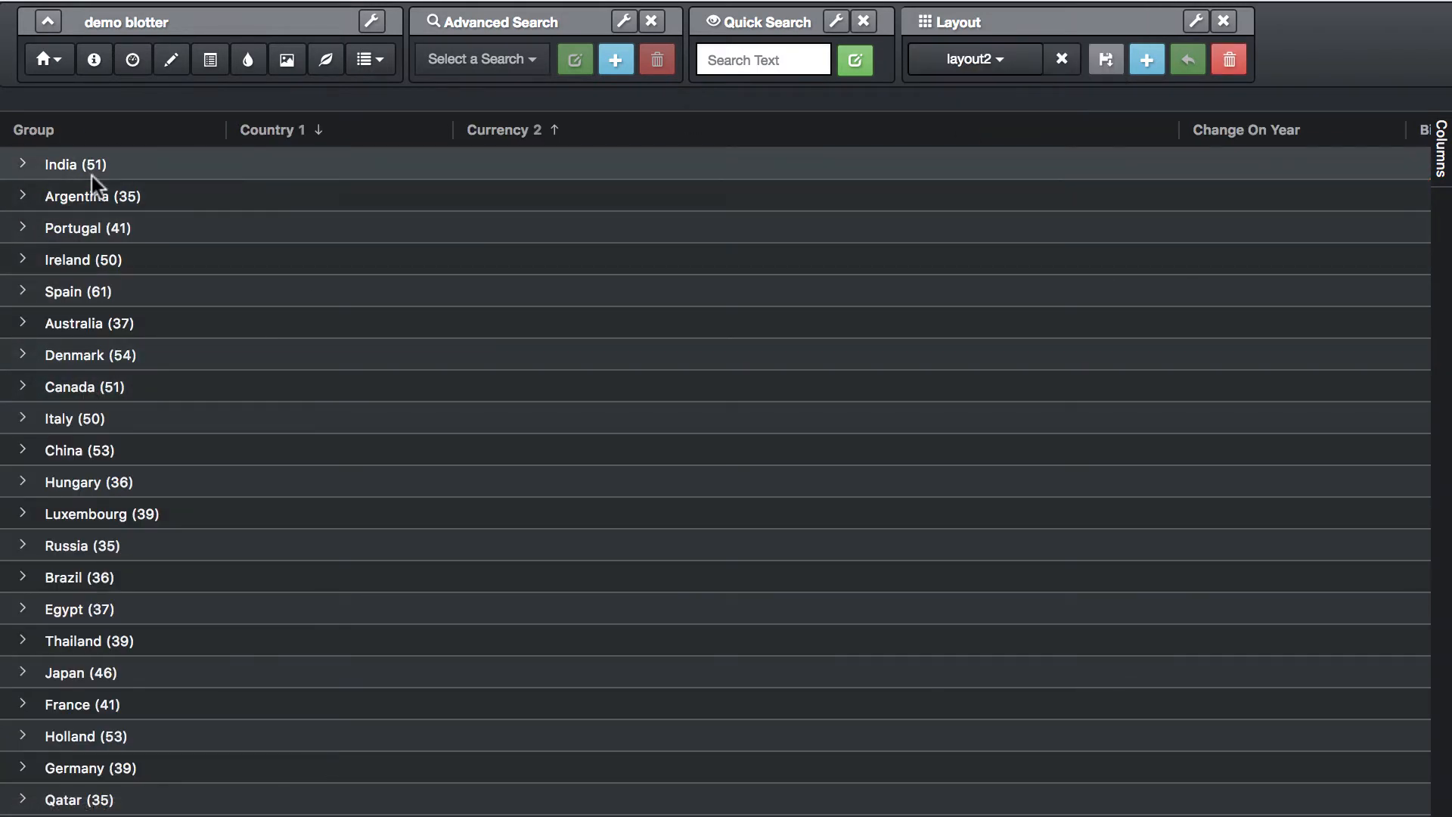
{"action": "left_click", "coordinate": [24, 228]}
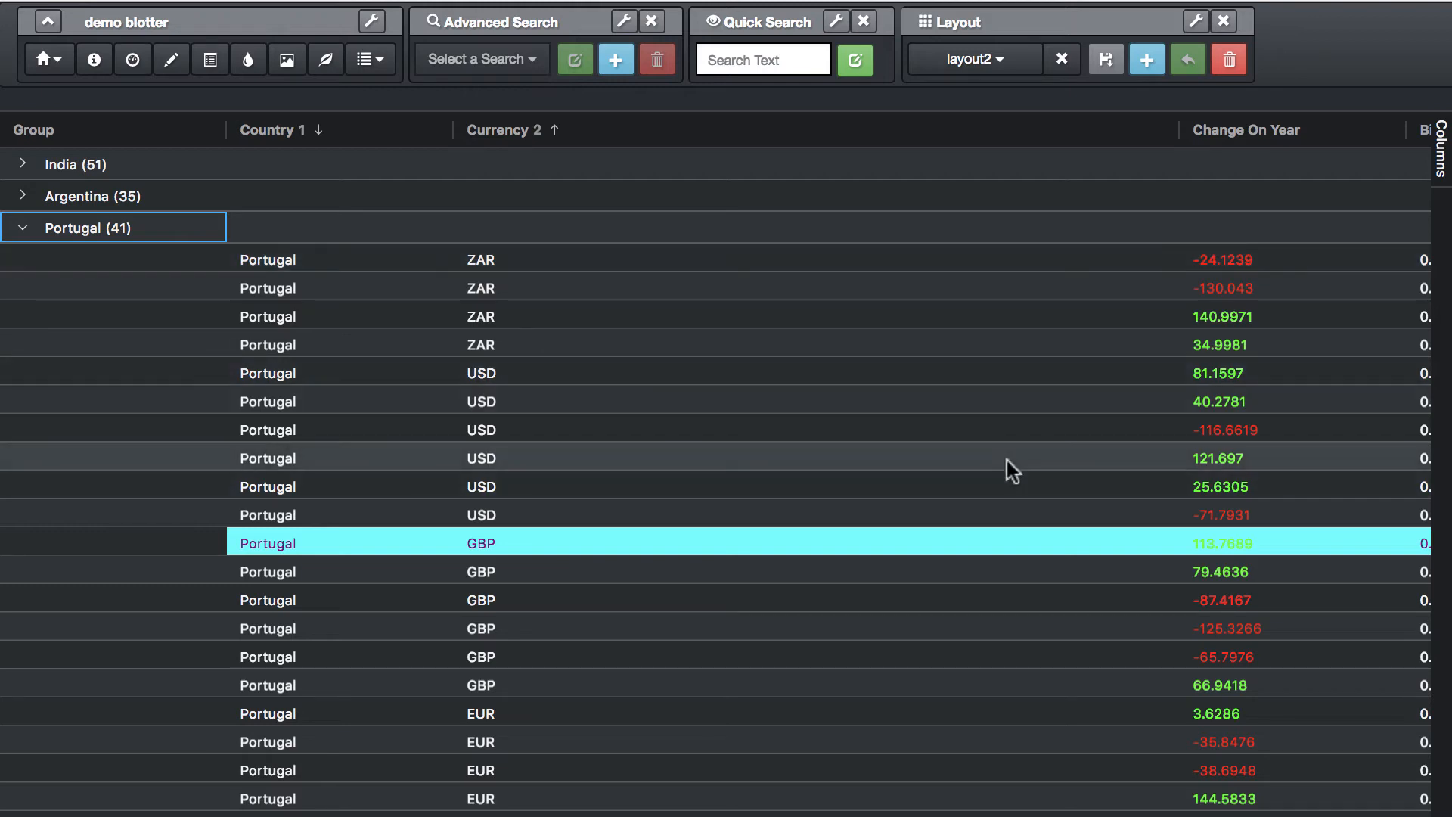
{"action": "scroll", "coordinate": [1012, 471], "scroll_direction": "down", "scroll_amount": 4}
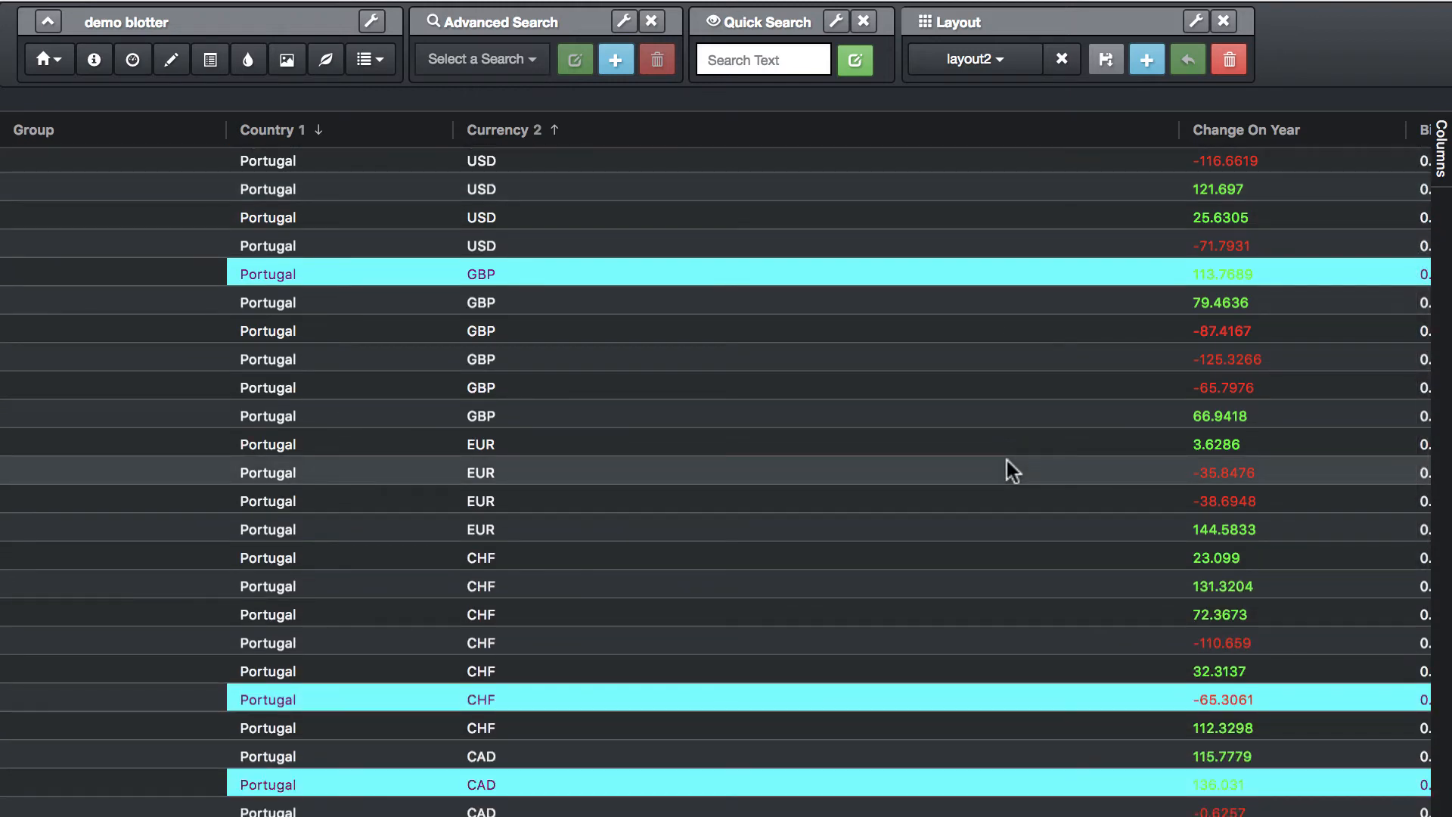